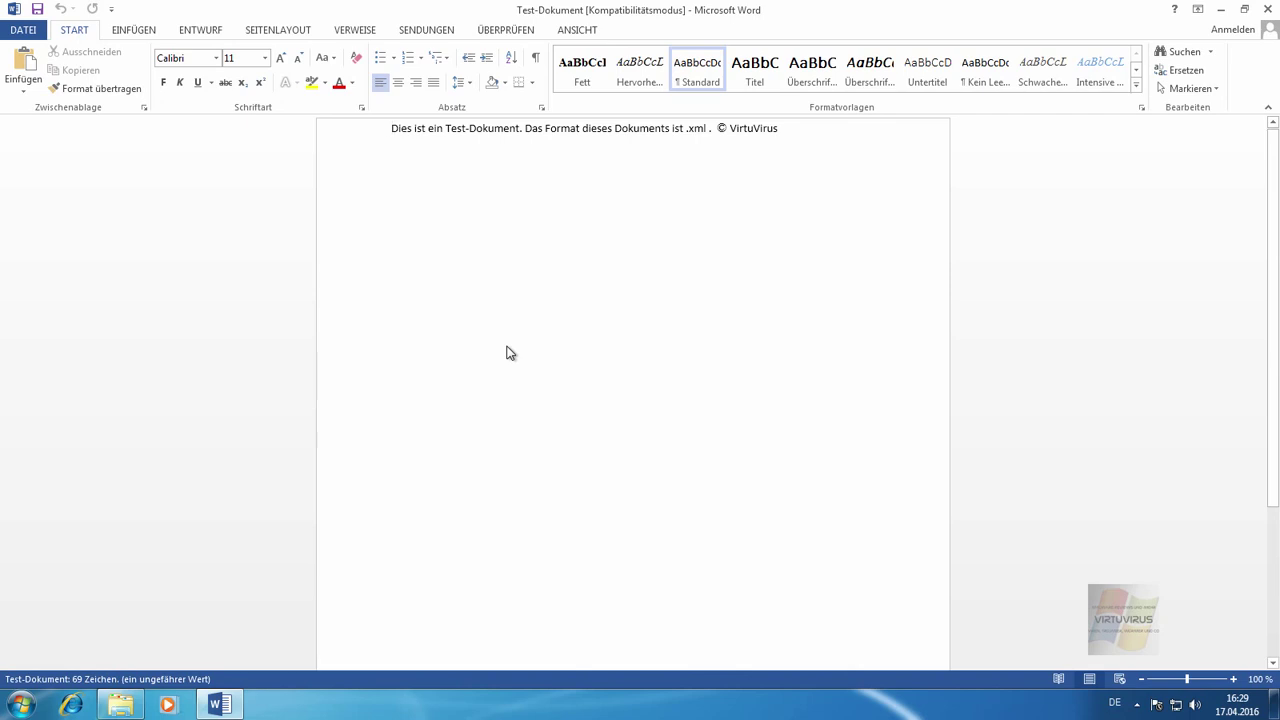
Close the XML document and check the contents of the Test folder's .xlsx and .xls workbooks, closing each one.
left_click(1266, 9)
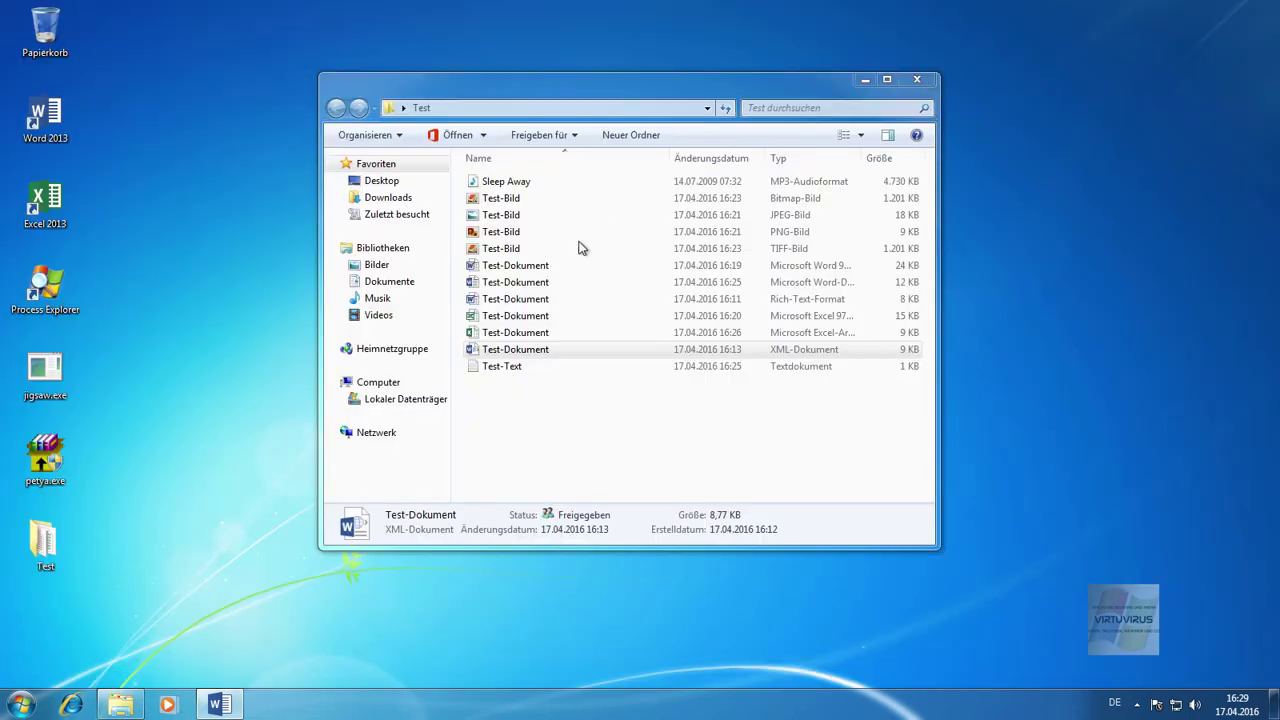
left_click_drag(530, 349, 503, 333)
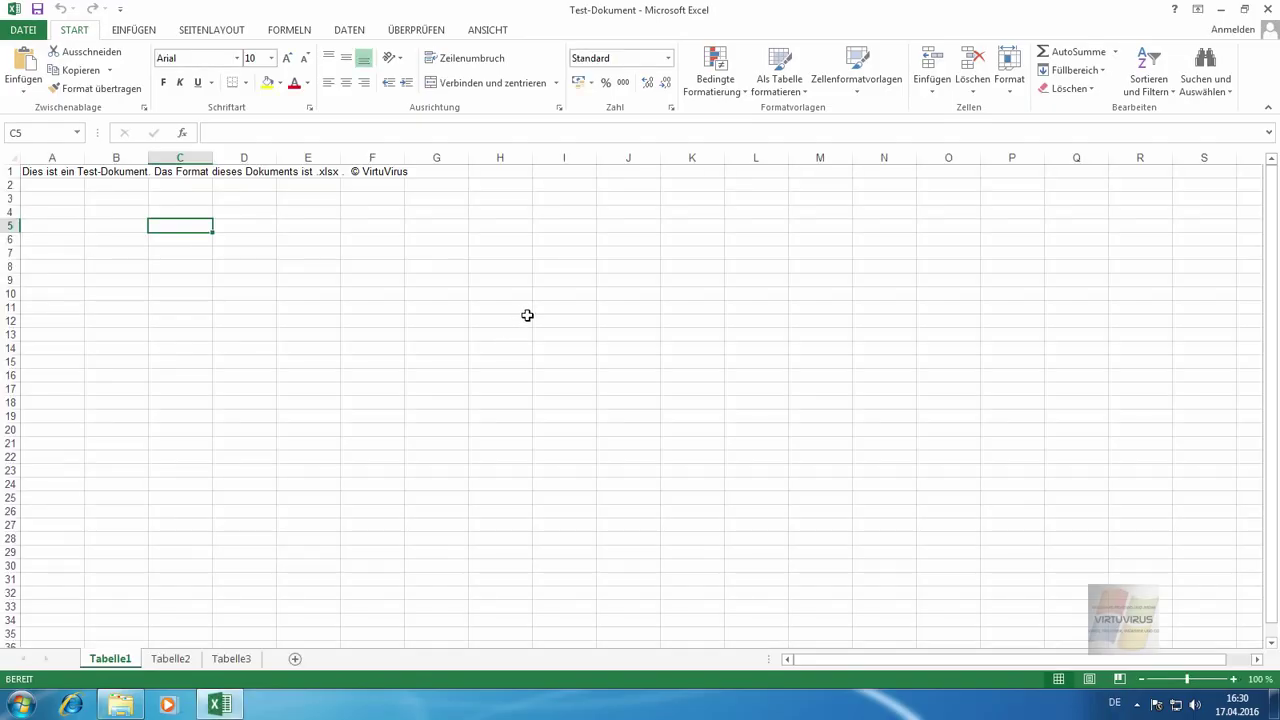
left_click(1266, 10)
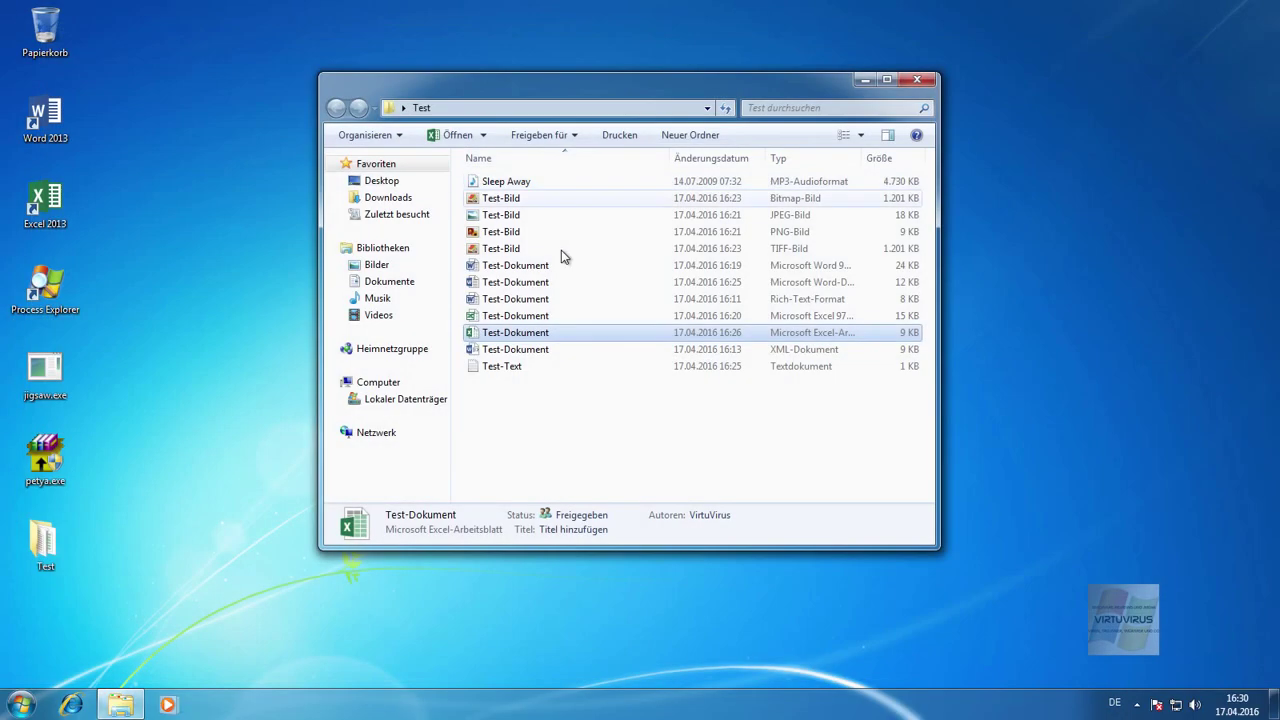
double_click(484, 317)
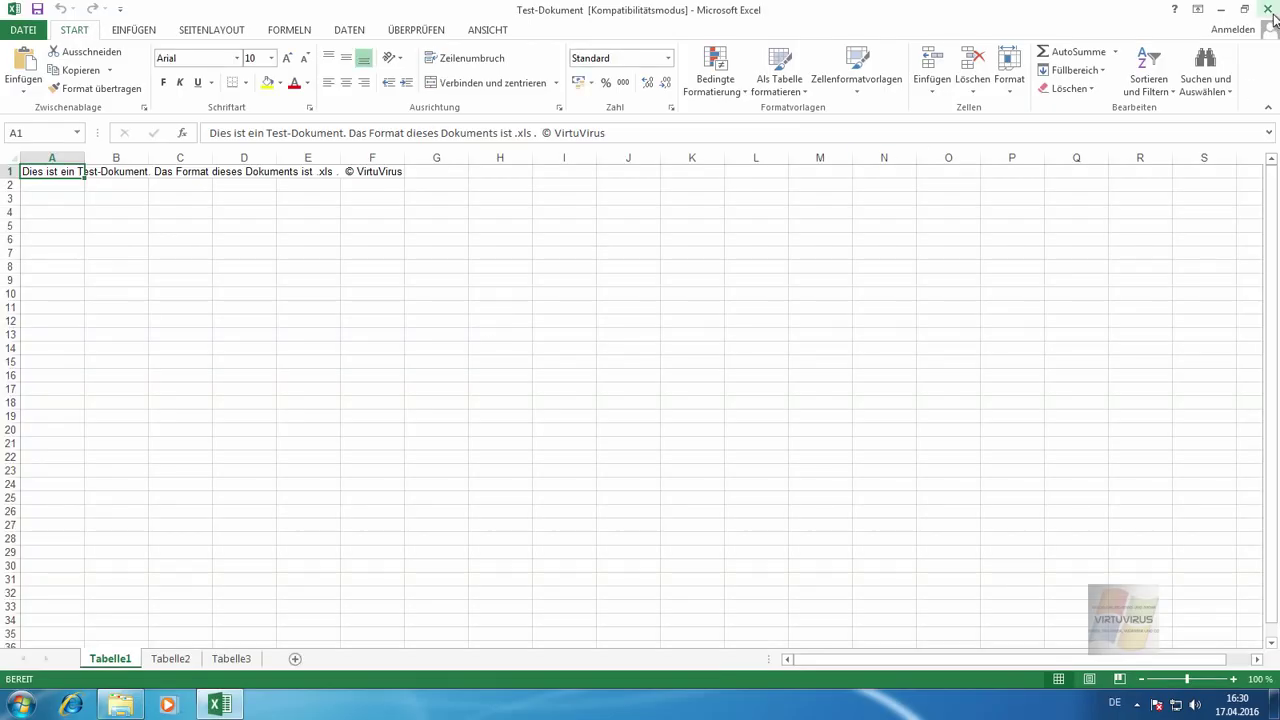
left_click(1272, 12)
Check the contents of the .rtf, .docx and .doc versions of Test-Dokument, closing each one after viewing.
left_click(490, 301)
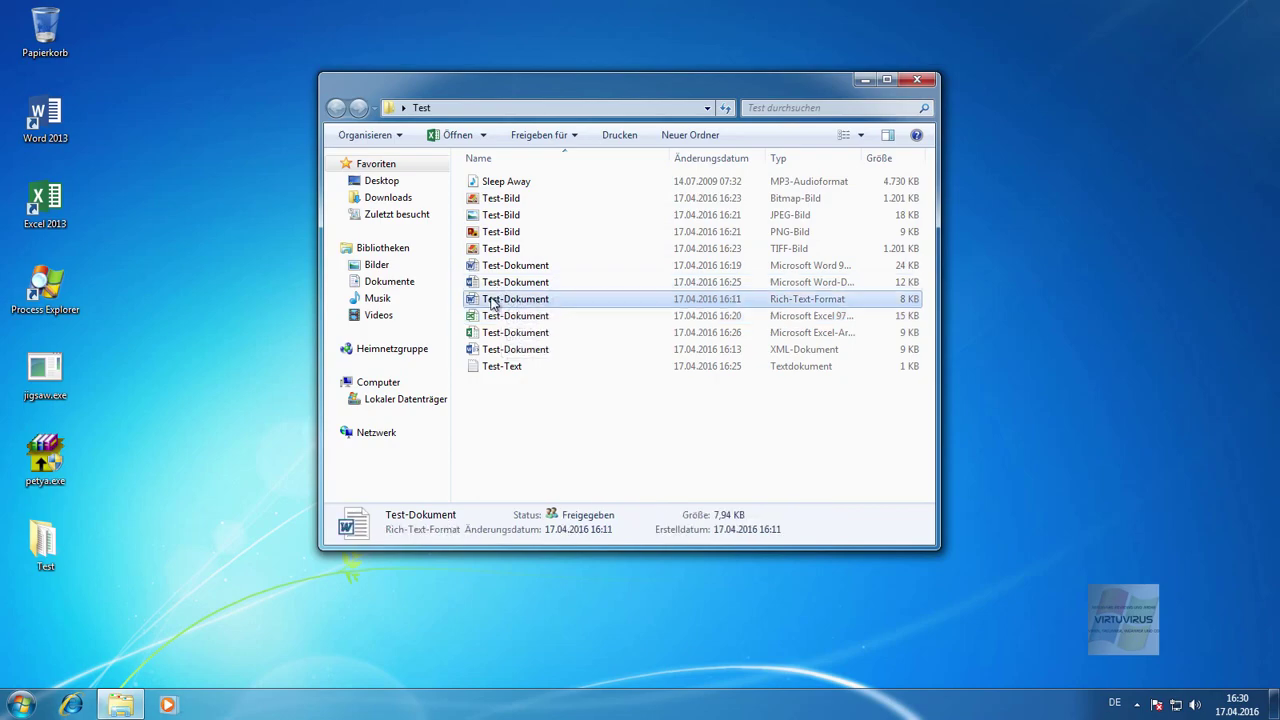
double_click(490, 300)
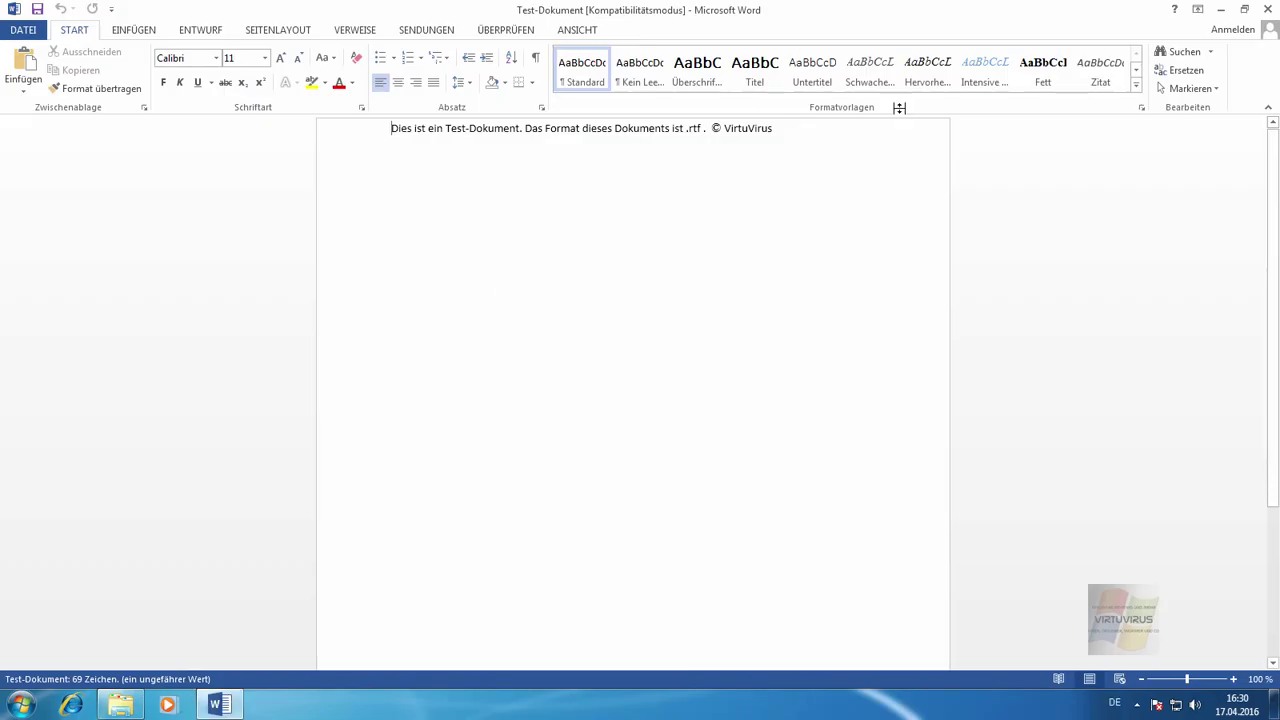
left_click(1266, 9)
left_click(503, 283)
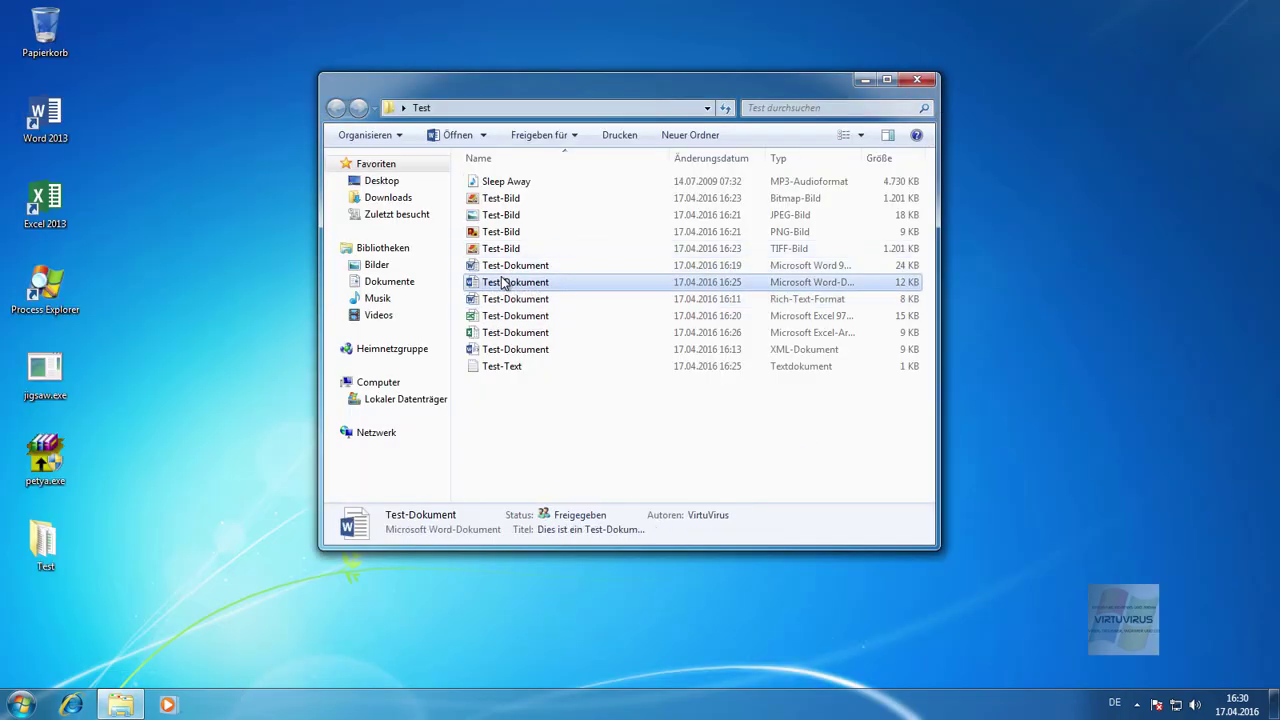
double_click(489, 285)
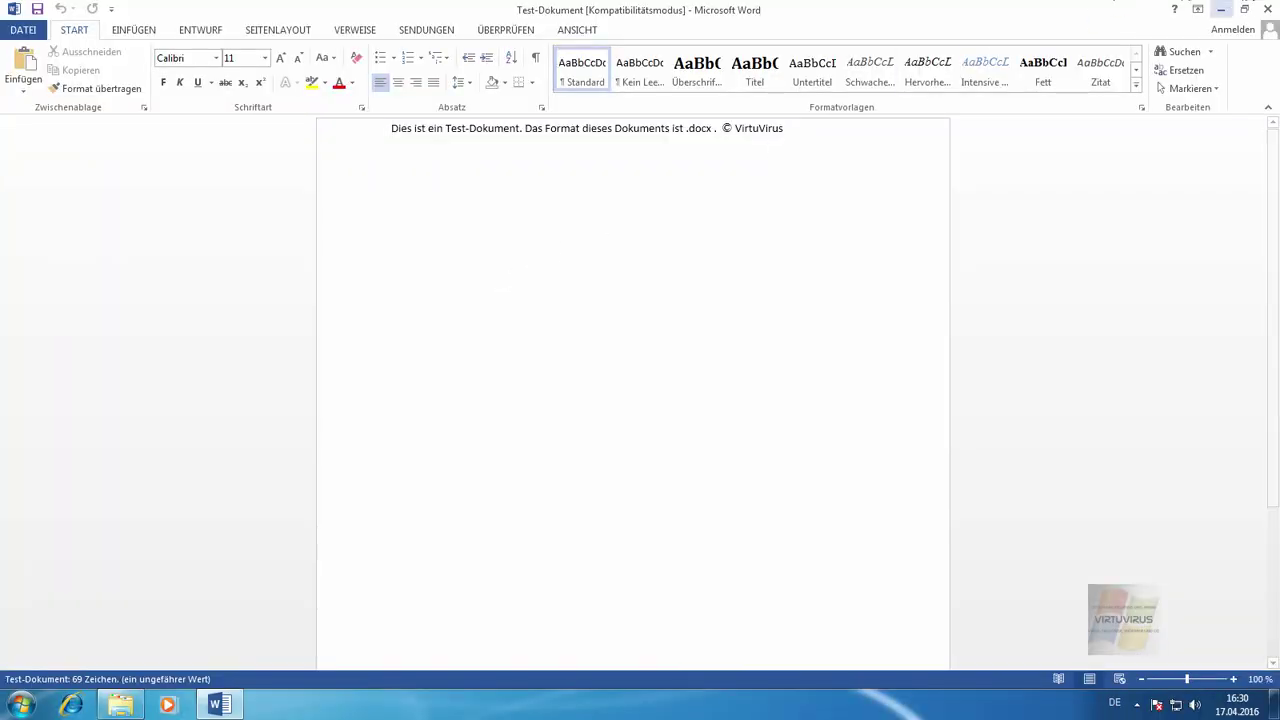
left_click(1266, 9)
left_click(555, 271)
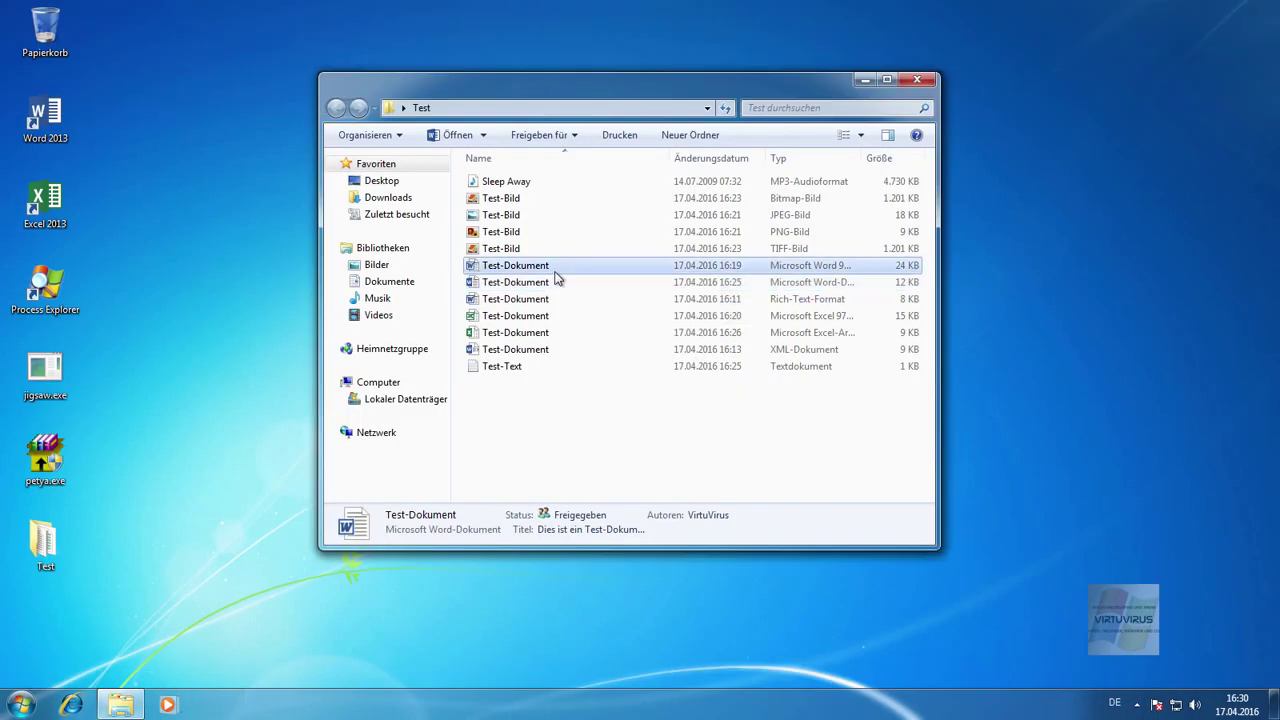
double_click(556, 266)
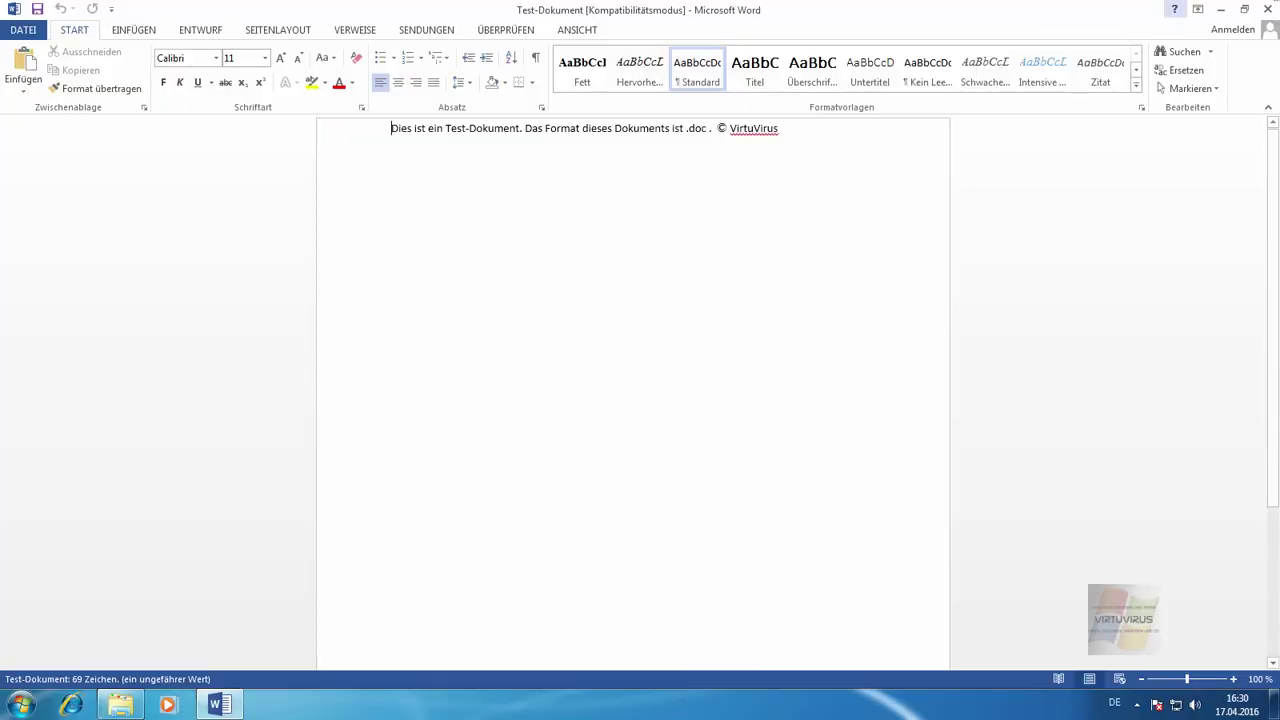
left_click(1266, 9)
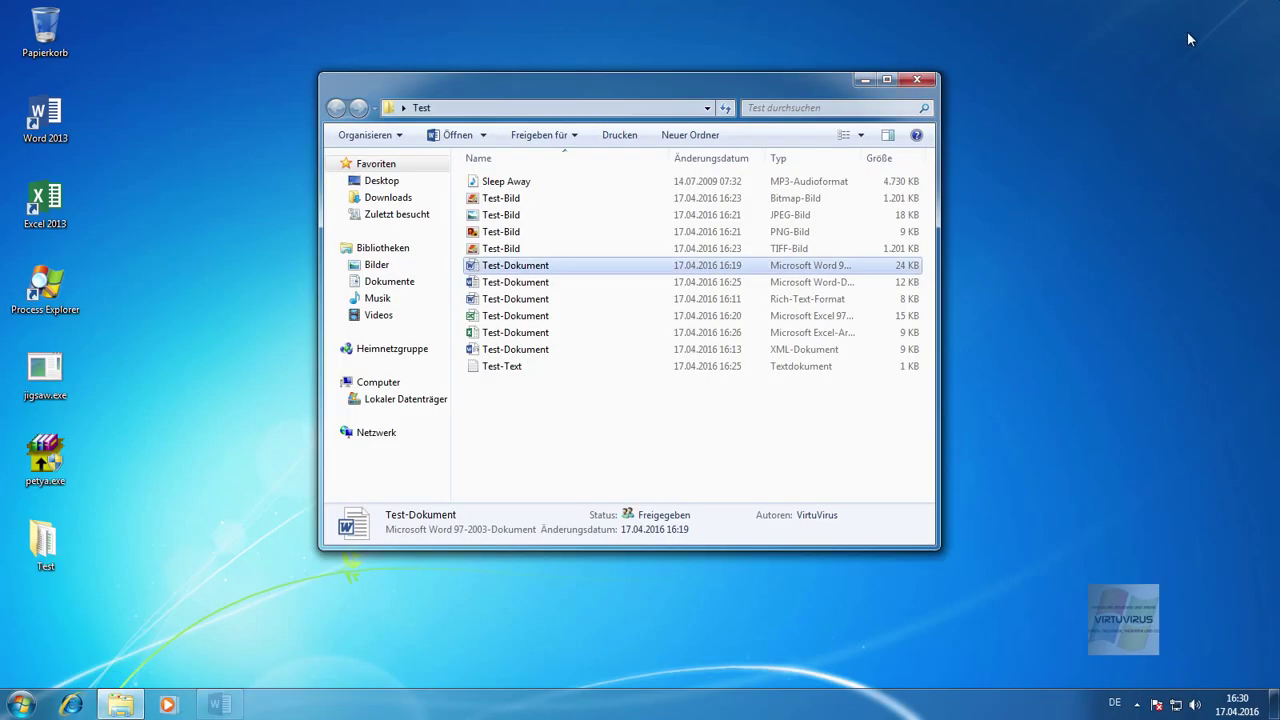
View the TIFF, PNG, JPEG and bitmap versions of Test-Bild one after another, closing each image.
double_click(557, 248)
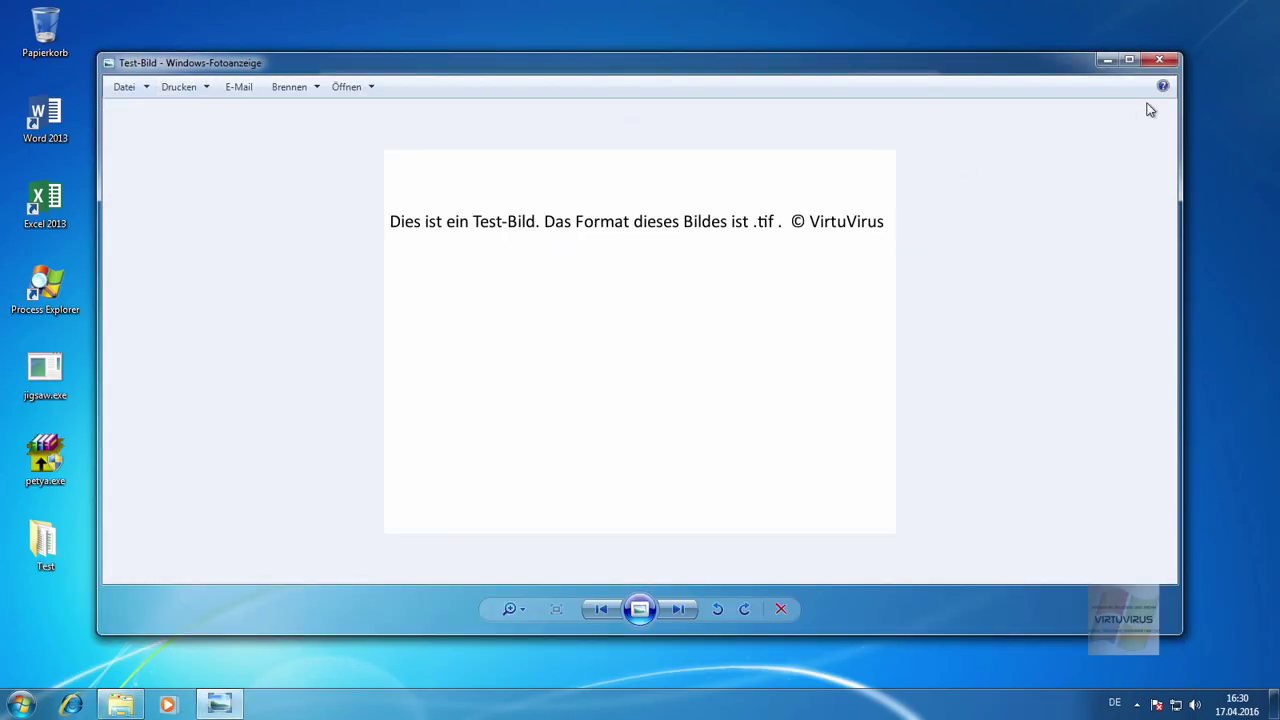
left_click(1160, 52)
double_click(501, 231)
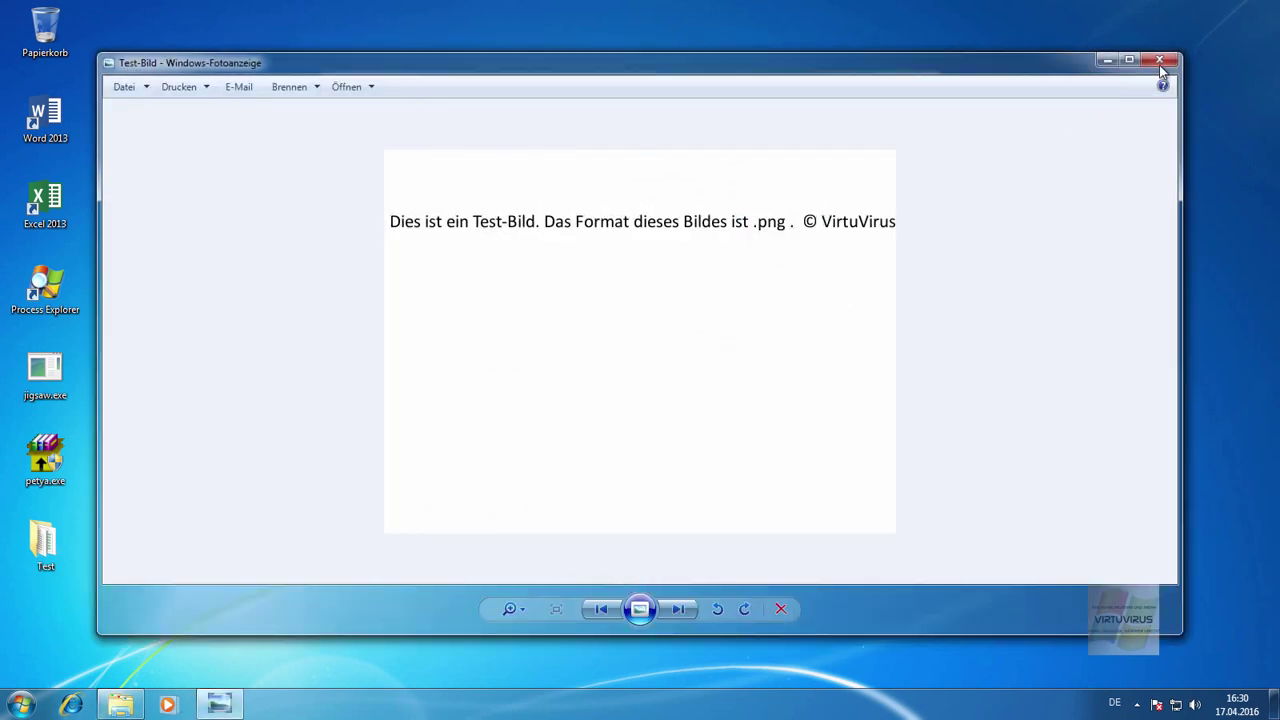
left_click(1159, 65)
double_click(549, 216)
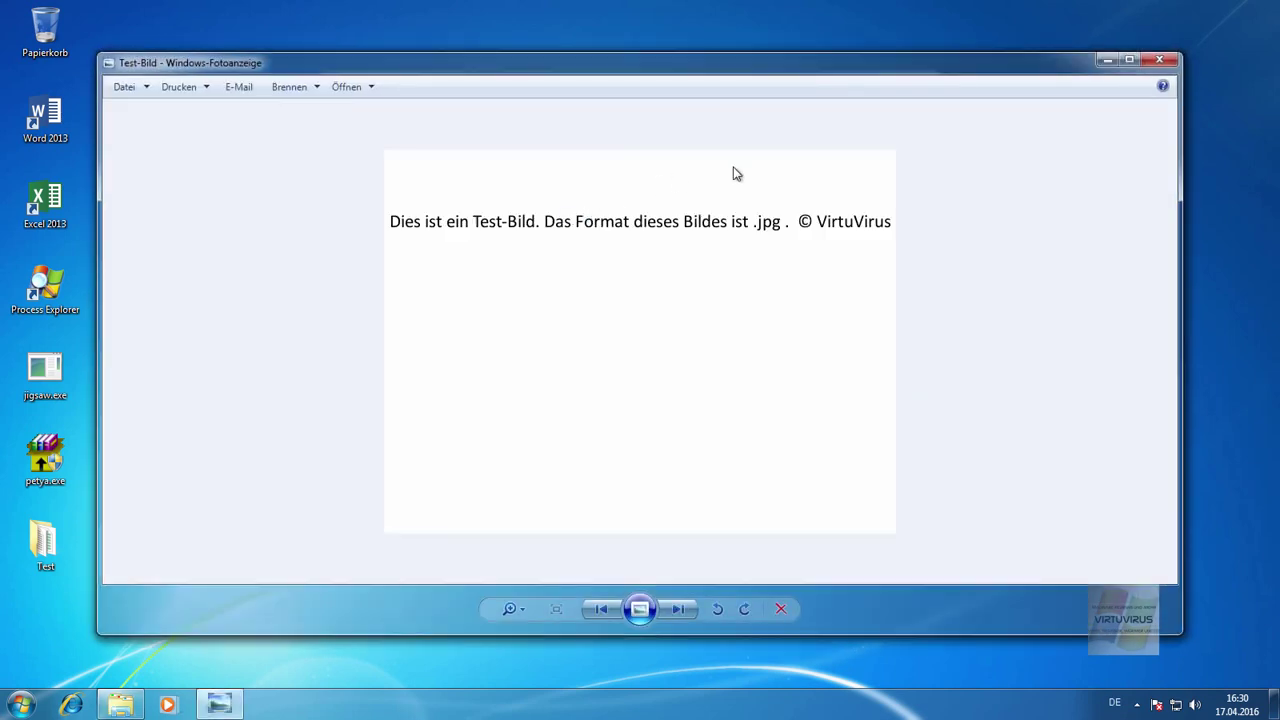
left_click(1159, 62)
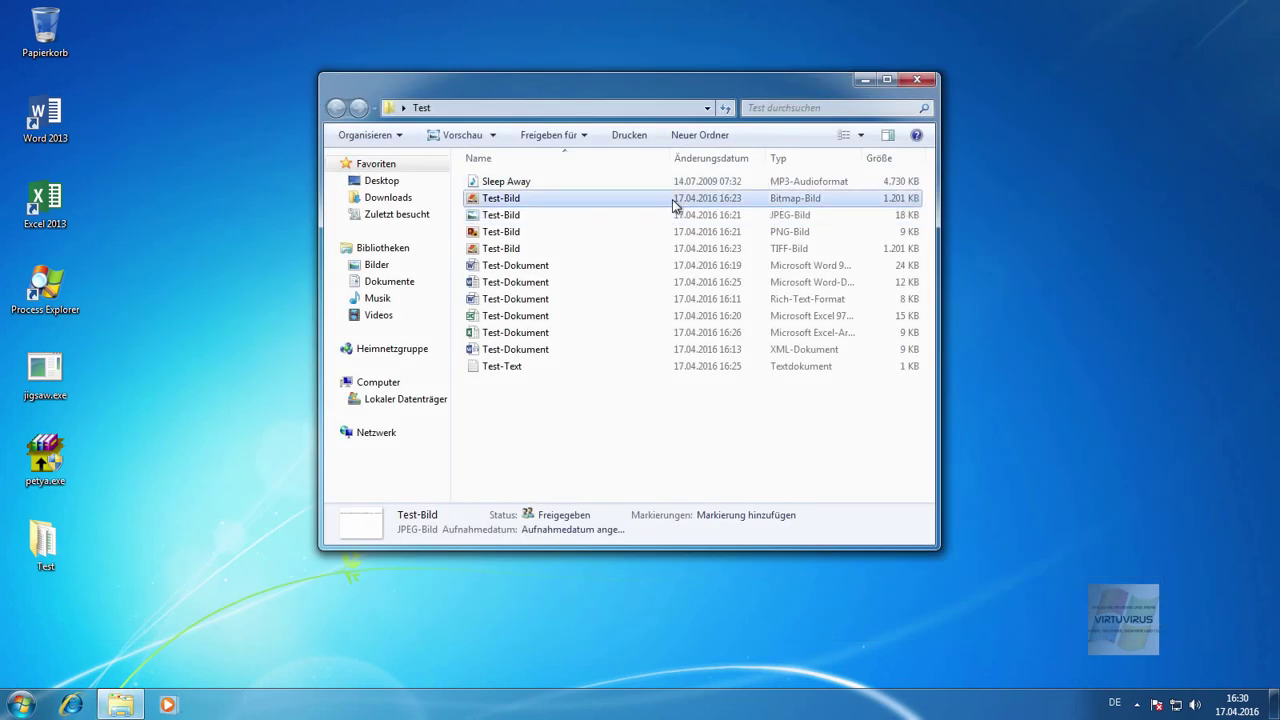
double_click(673, 200)
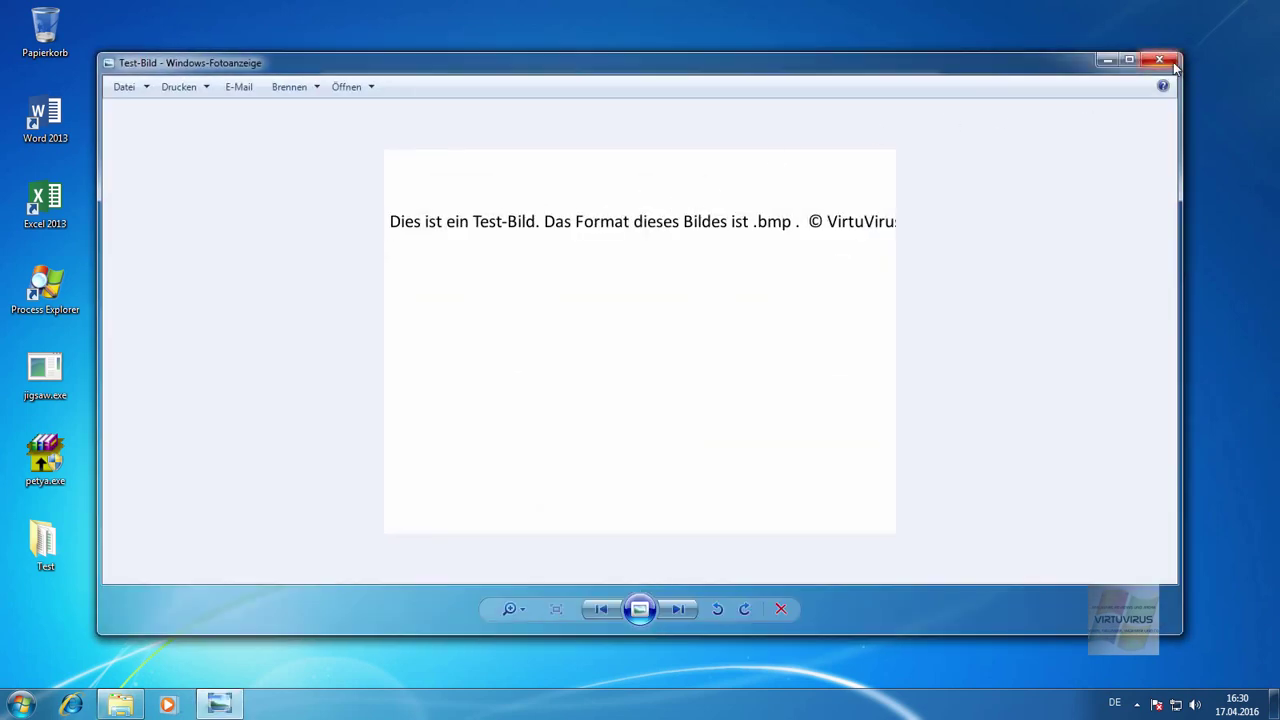
left_click(1175, 65)
Play the Sleep Away MP3, completing the initial Windows Media Player setup, and close the player.
left_click(519, 186)
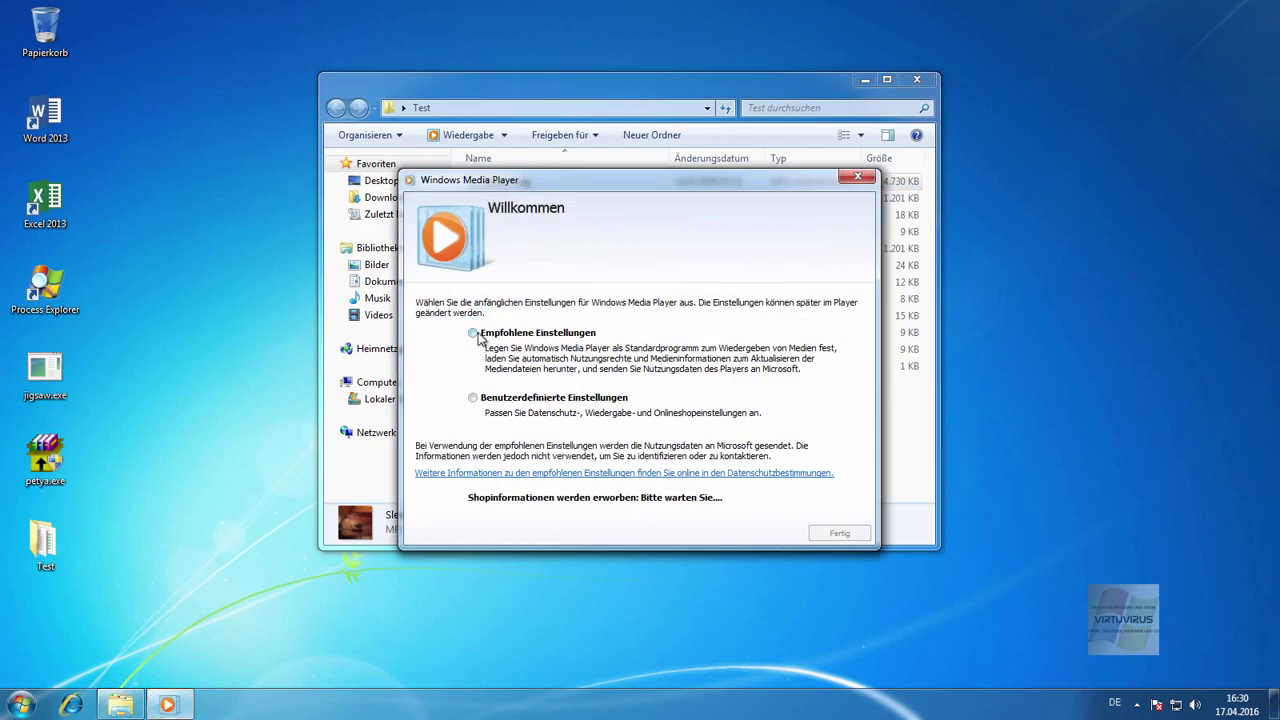
left_click(828, 534)
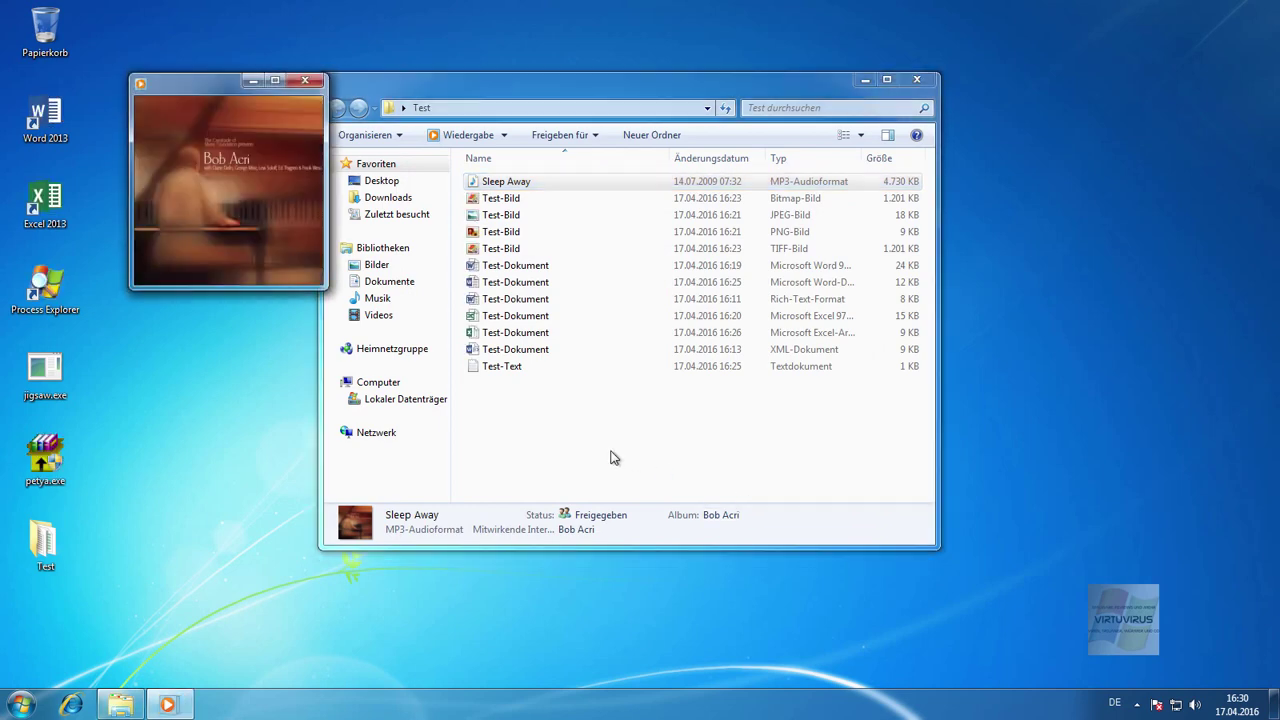
left_click(304, 80)
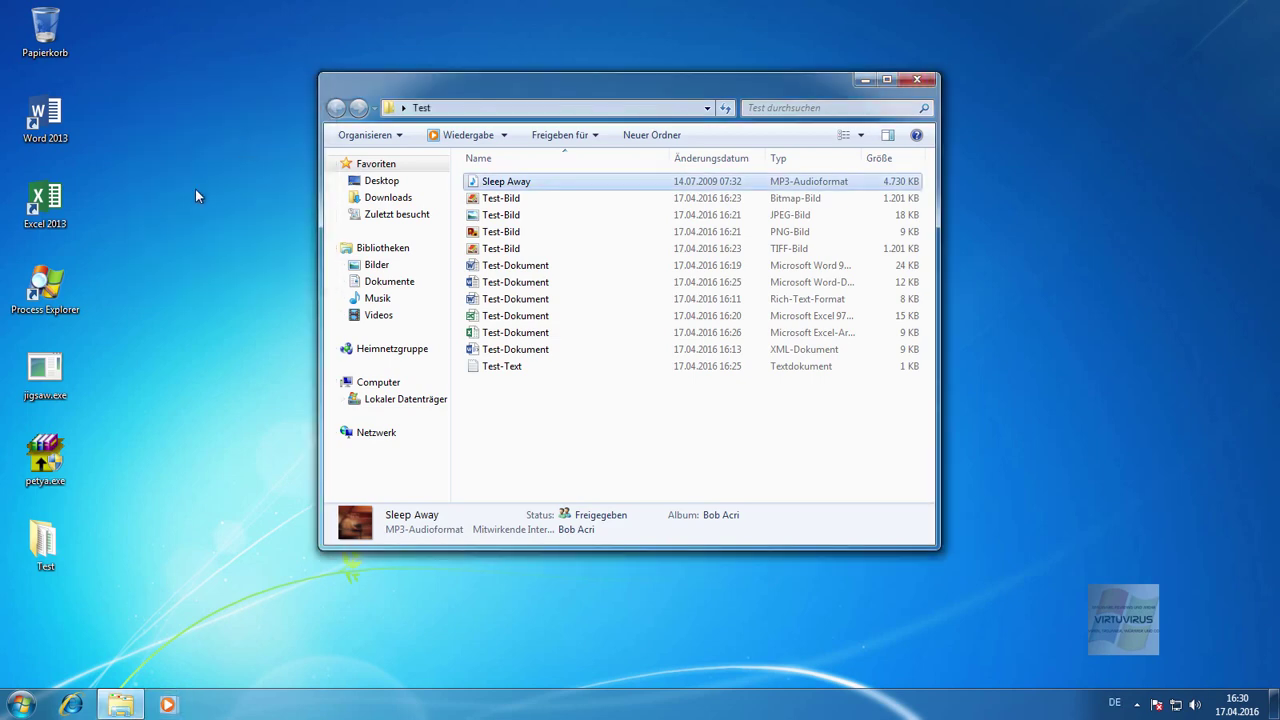
Launch Process Explorer from the desktop, allow it to make changes, and arrange it beside the Test folder window.
left_click(127, 328)
double_click(73, 313)
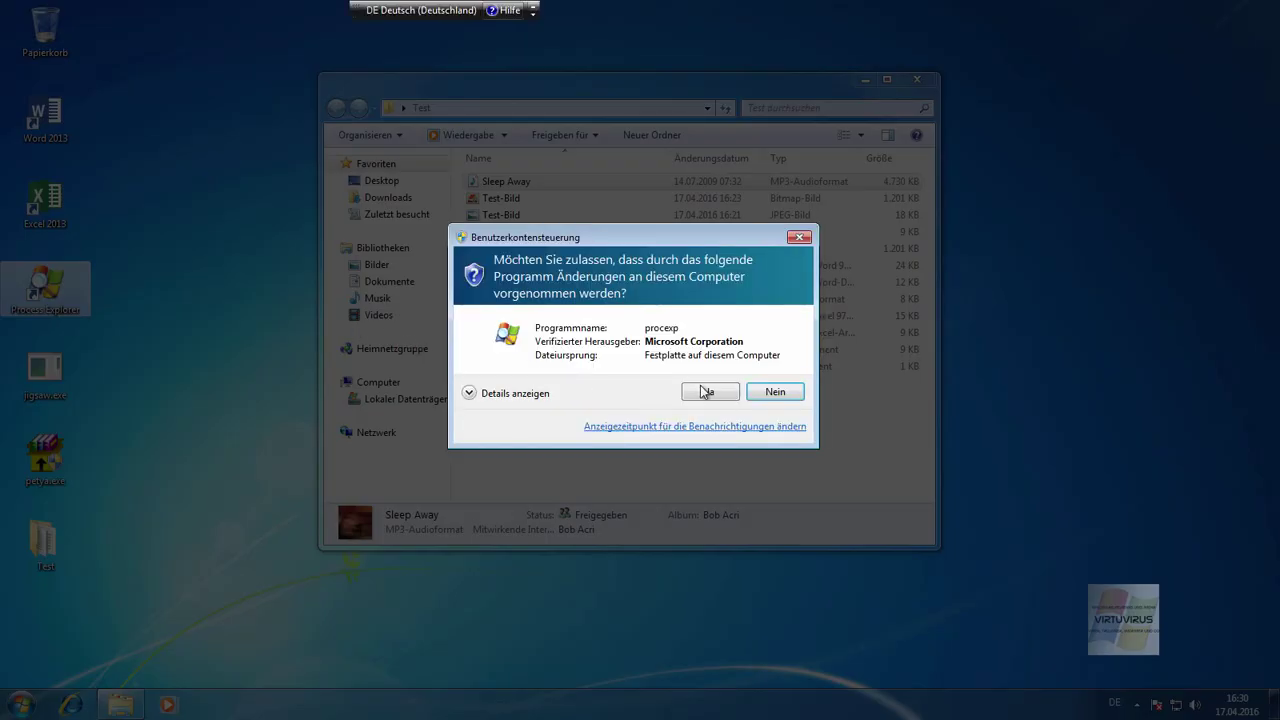
left_click(704, 391)
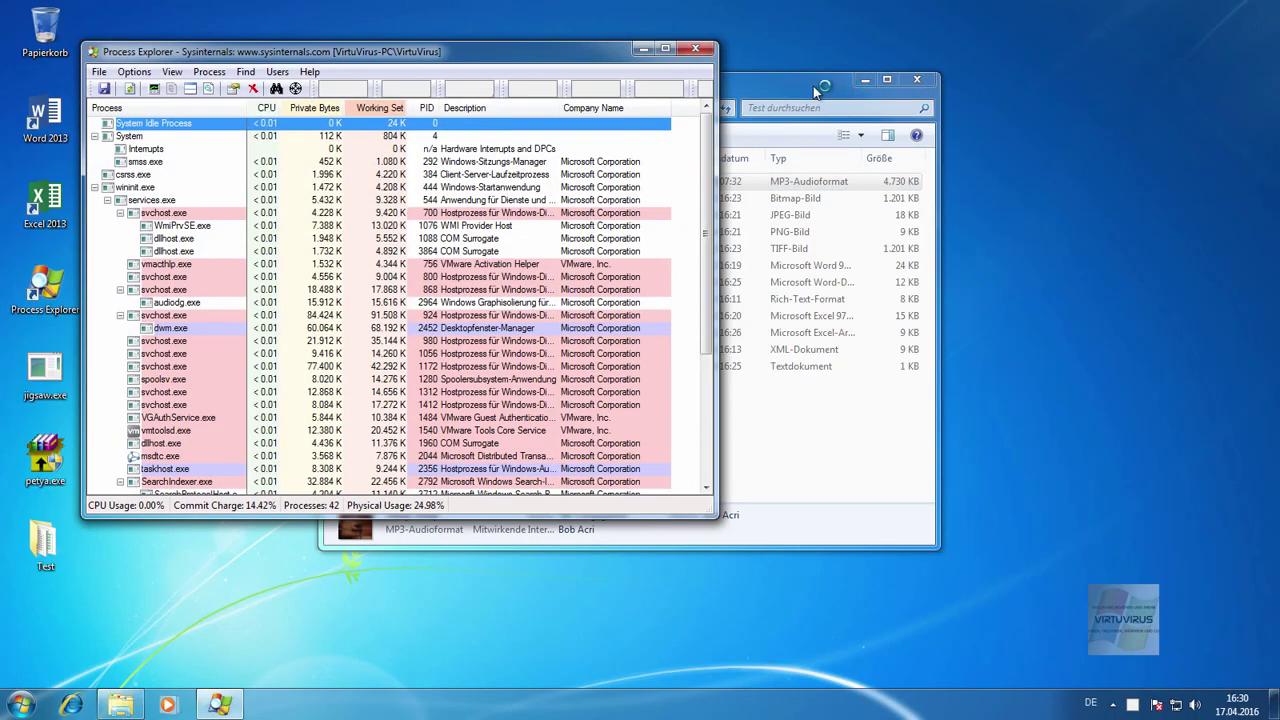
left_click_drag(810, 82, 597, 61)
Run jigsaw.exe from the desktop, minimize Process Explorer and dismiss the "Thank you" message.
left_click(55, 383)
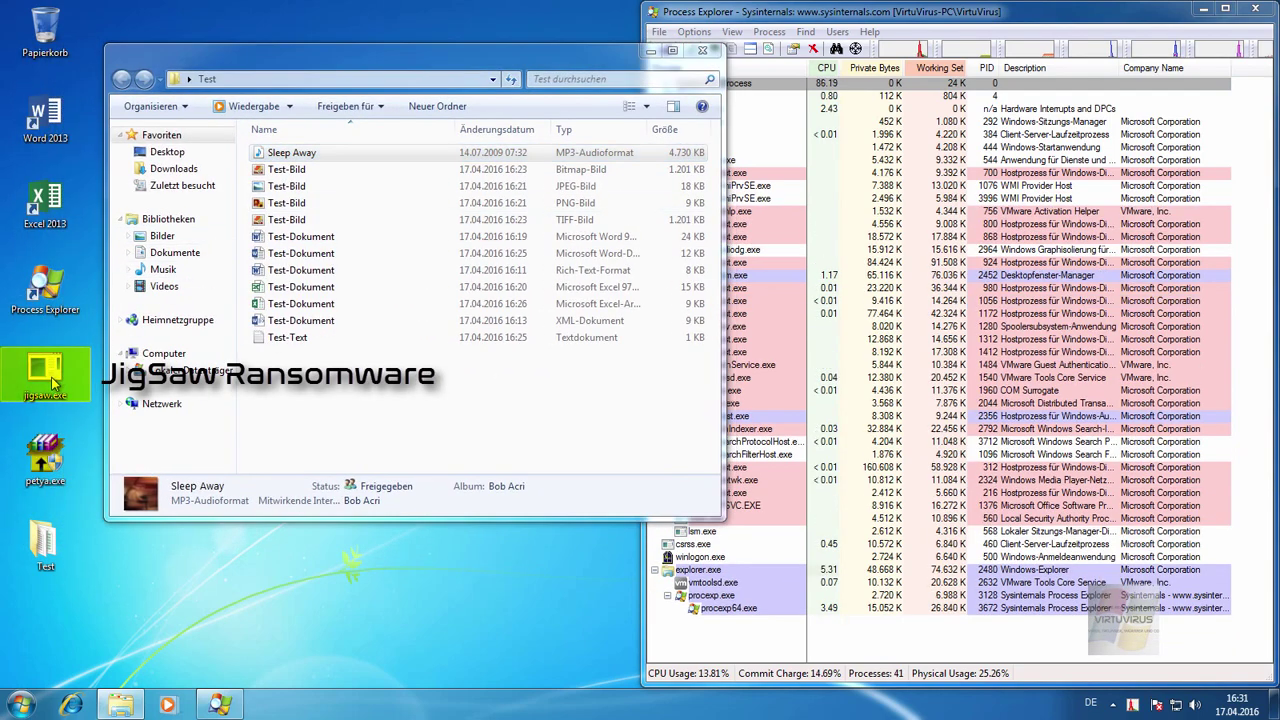
double_click(78, 397)
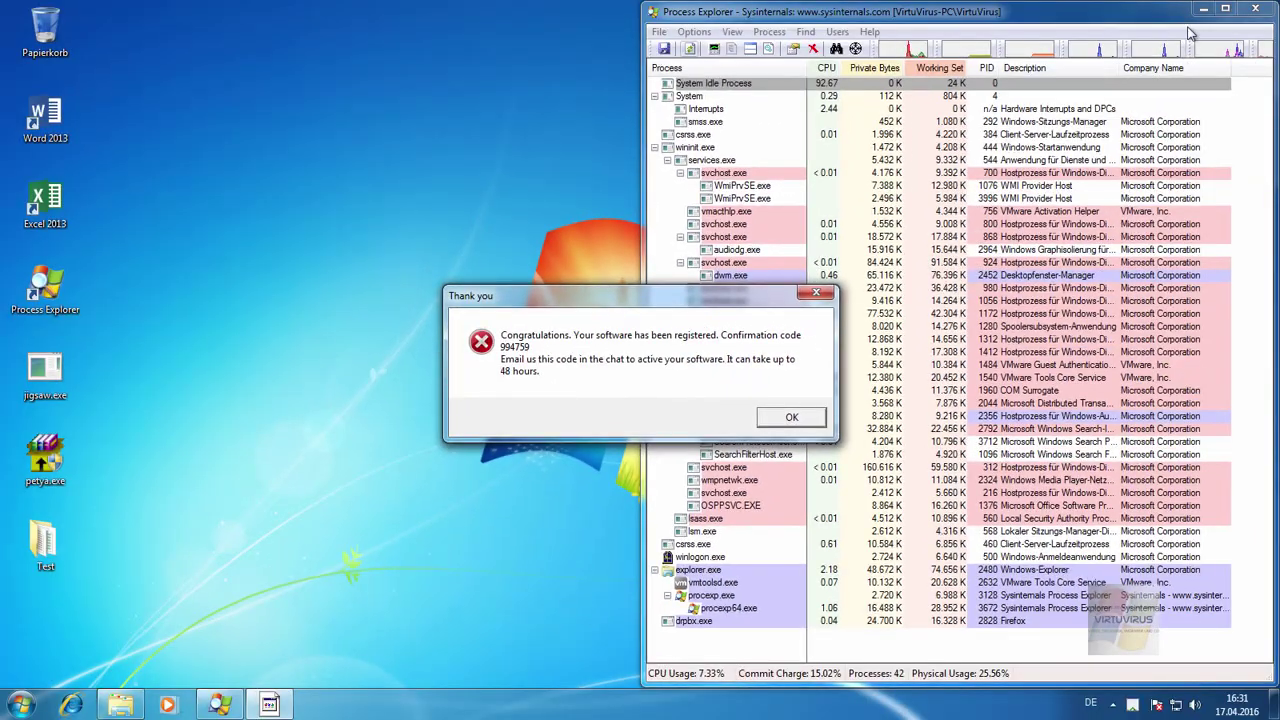
left_click(1203, 9)
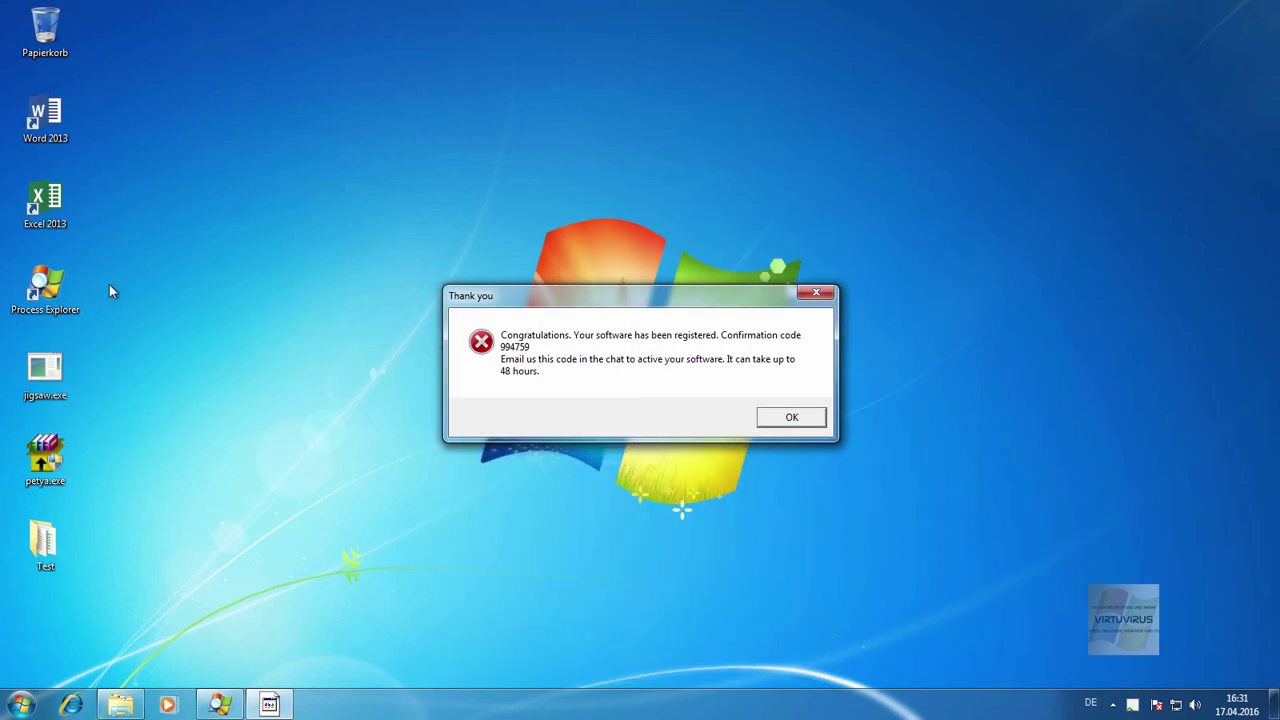
left_click(788, 418)
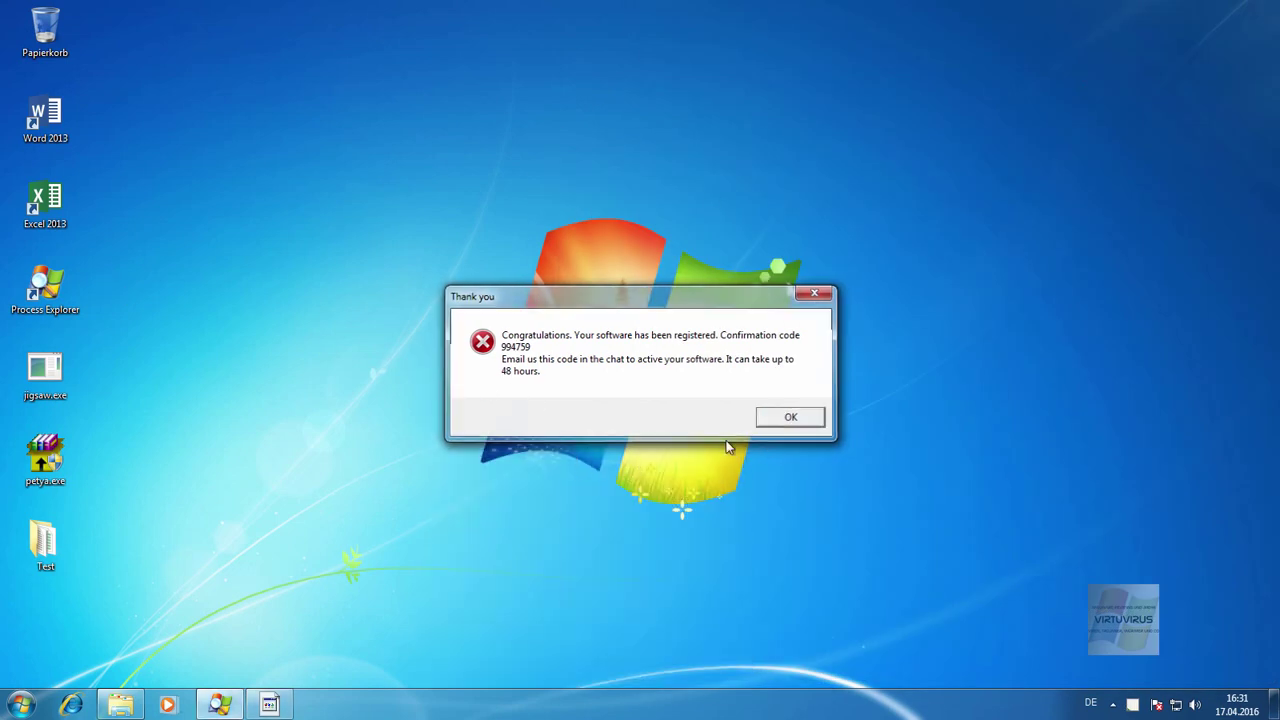
Restore the Process Explorer and Test folder windows and examine the drpbx.exe process in the process list.
left_click(220, 705)
left_click(121, 705)
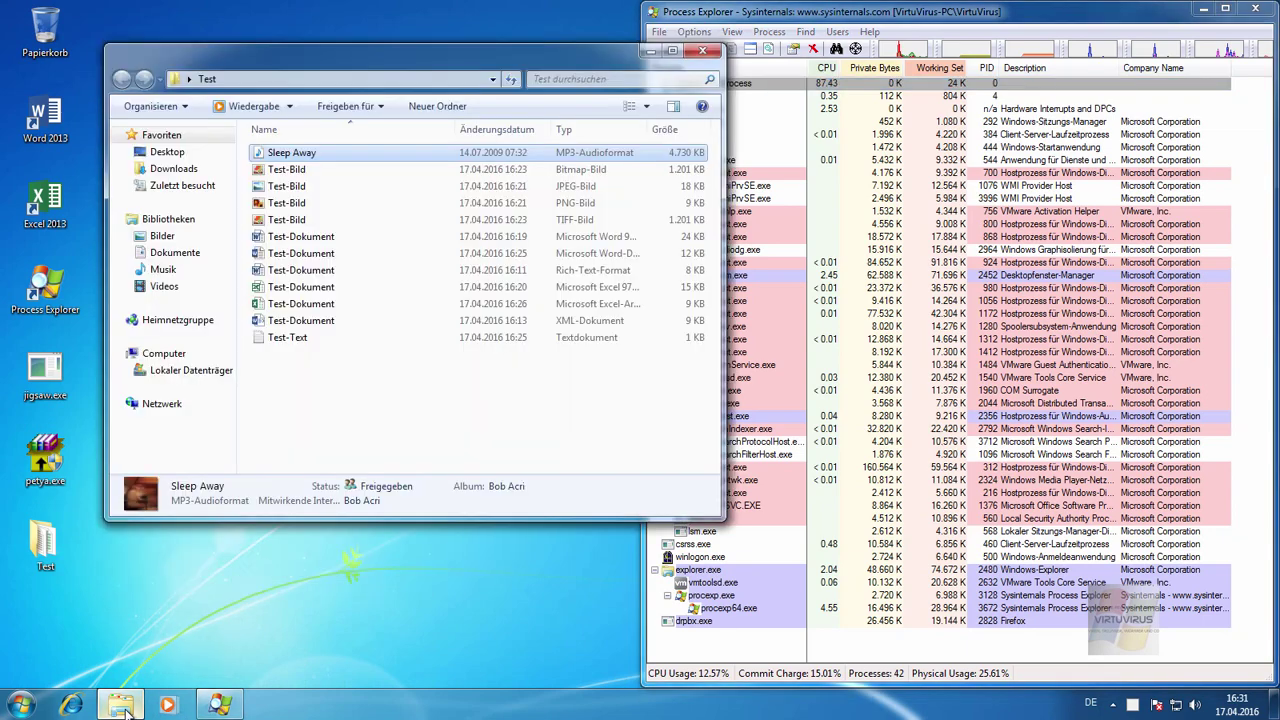
left_click(660, 626)
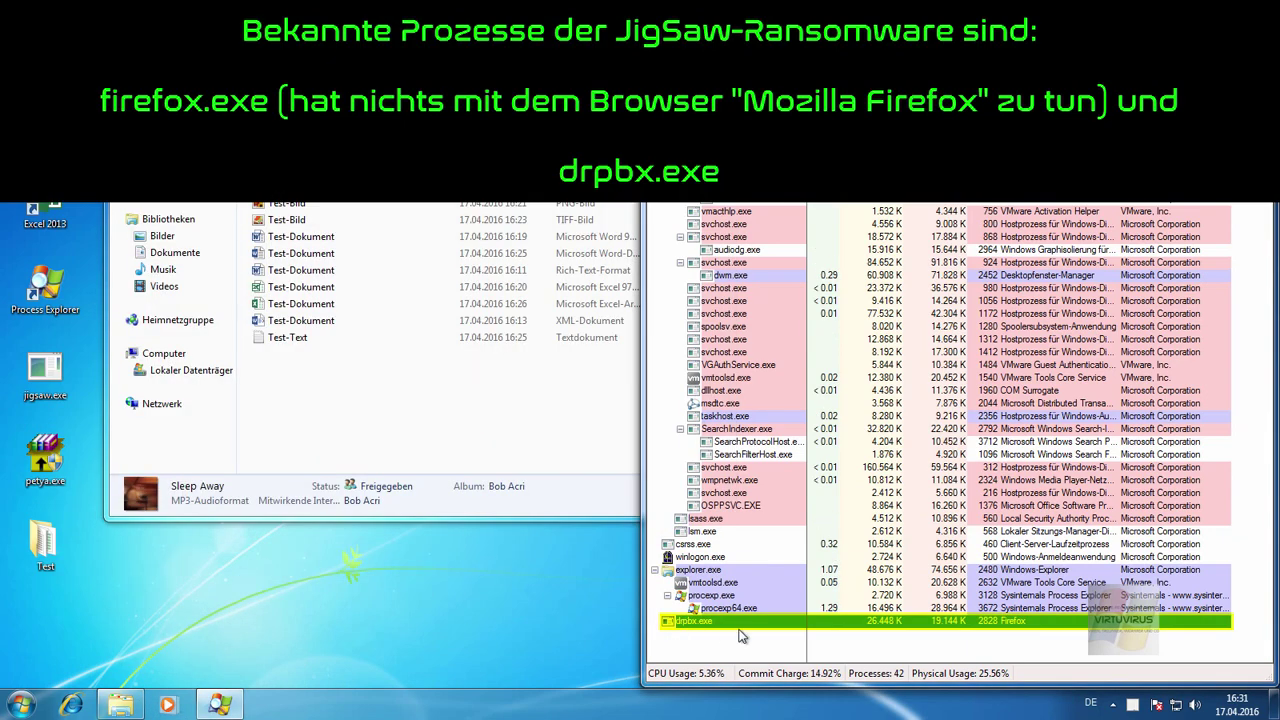
mouse_move(718, 628)
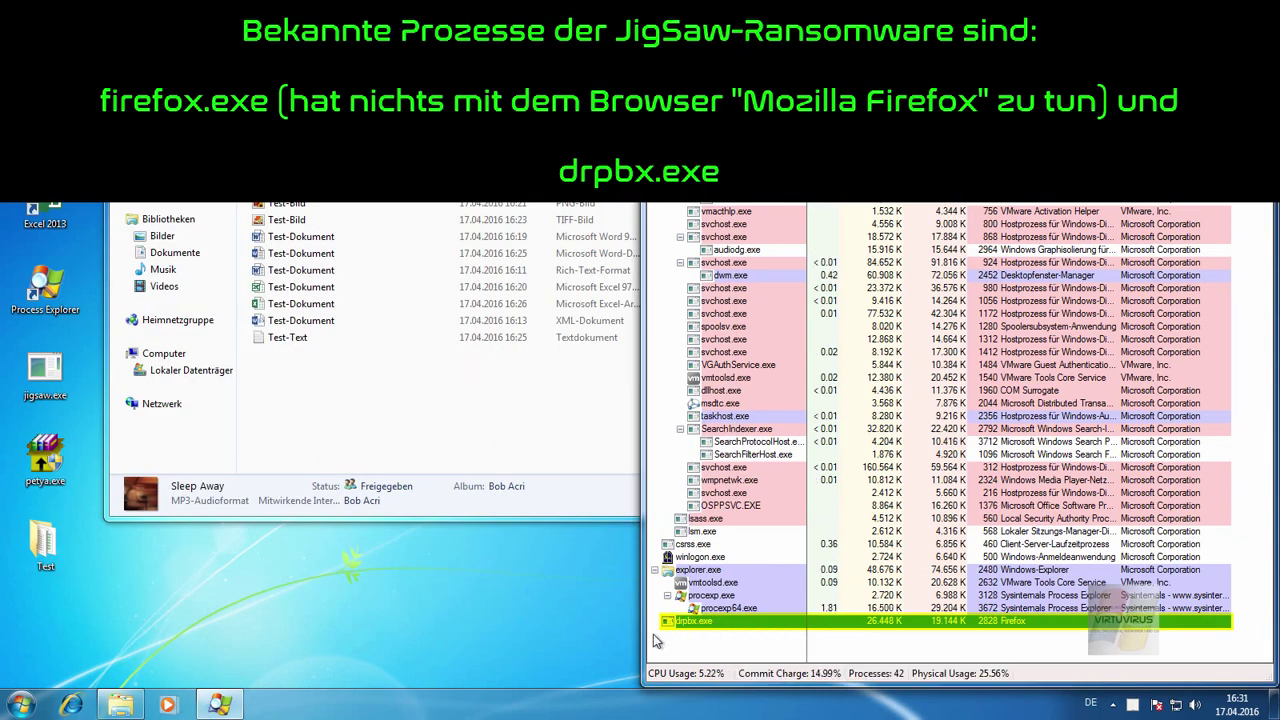
Inspect the file location of drpbx.exe in its properties through Windows Task Manager, and close Task Manager.
right_click(391, 708)
left_click(440, 652)
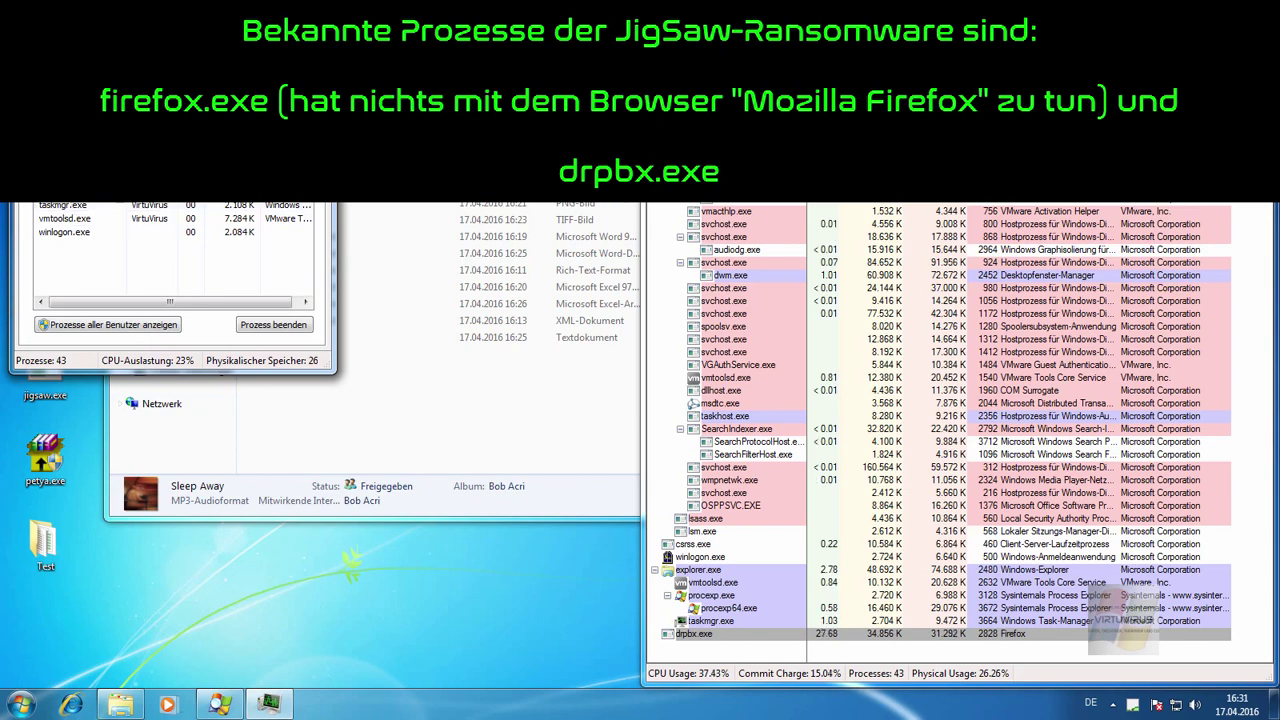
right_click(80, 123)
left_click(116, 299)
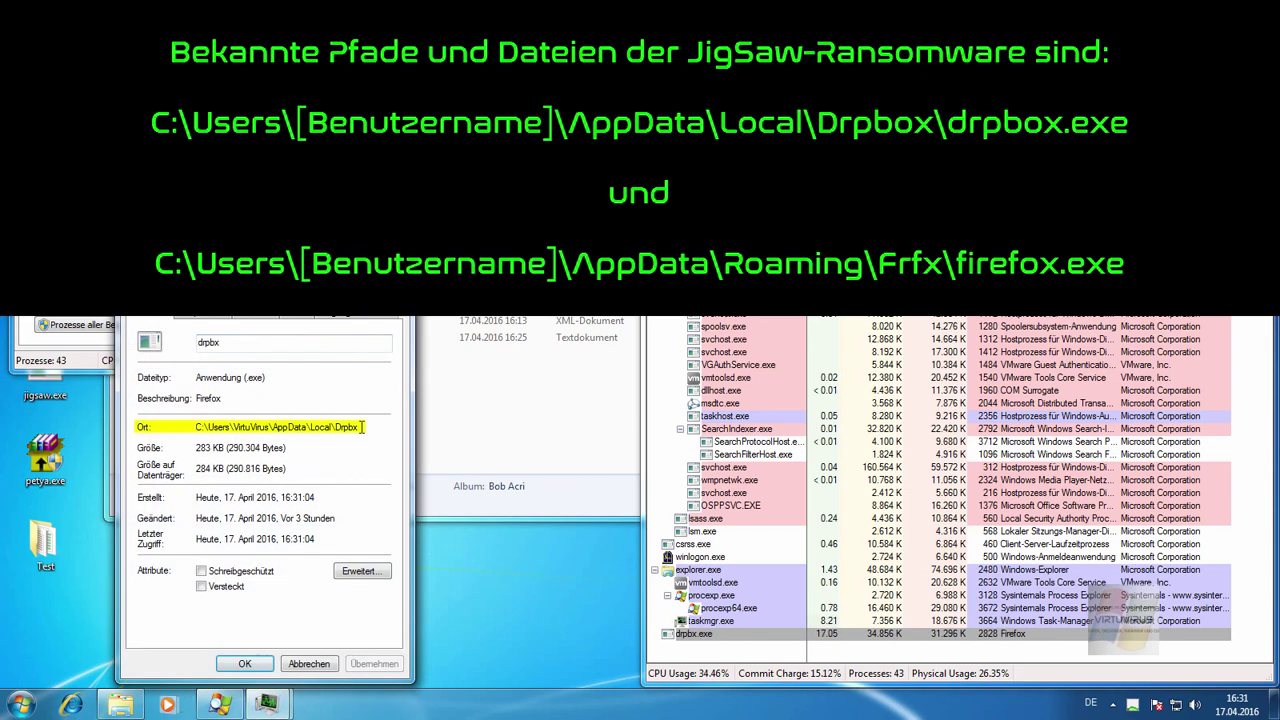
left_click_drag(362, 427, 150, 420)
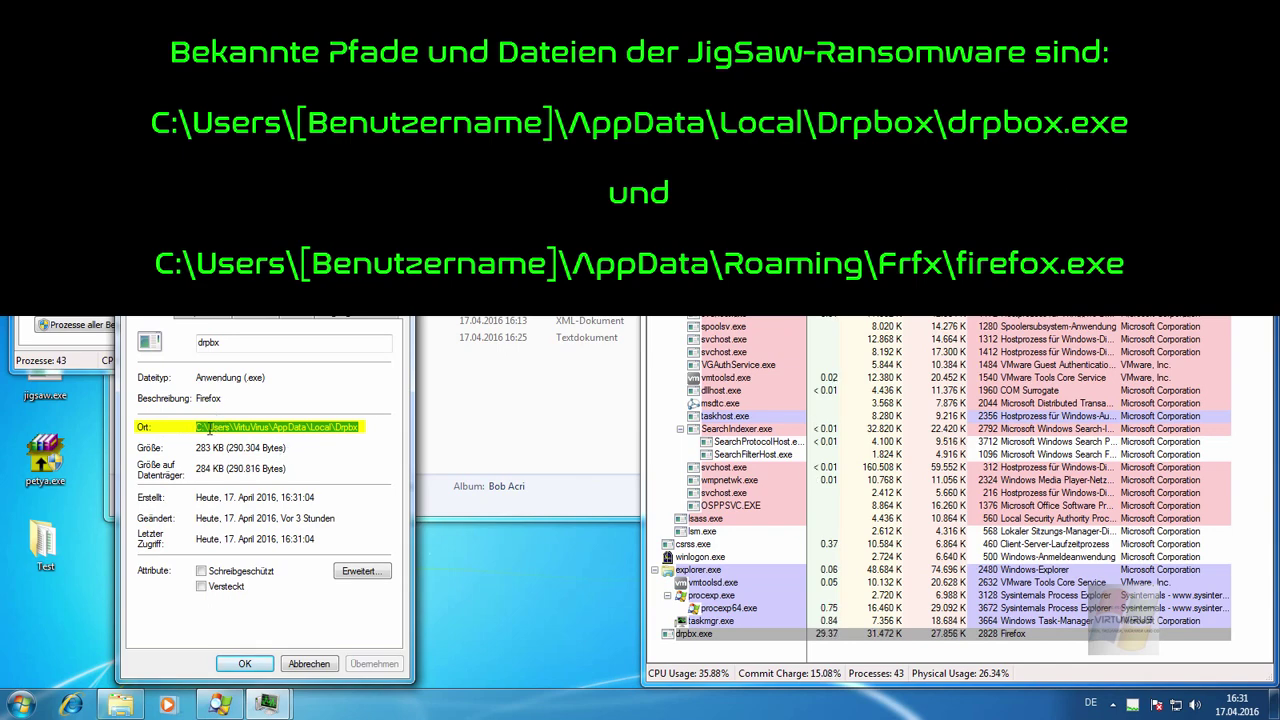
left_click_drag(372, 428, 131, 425)
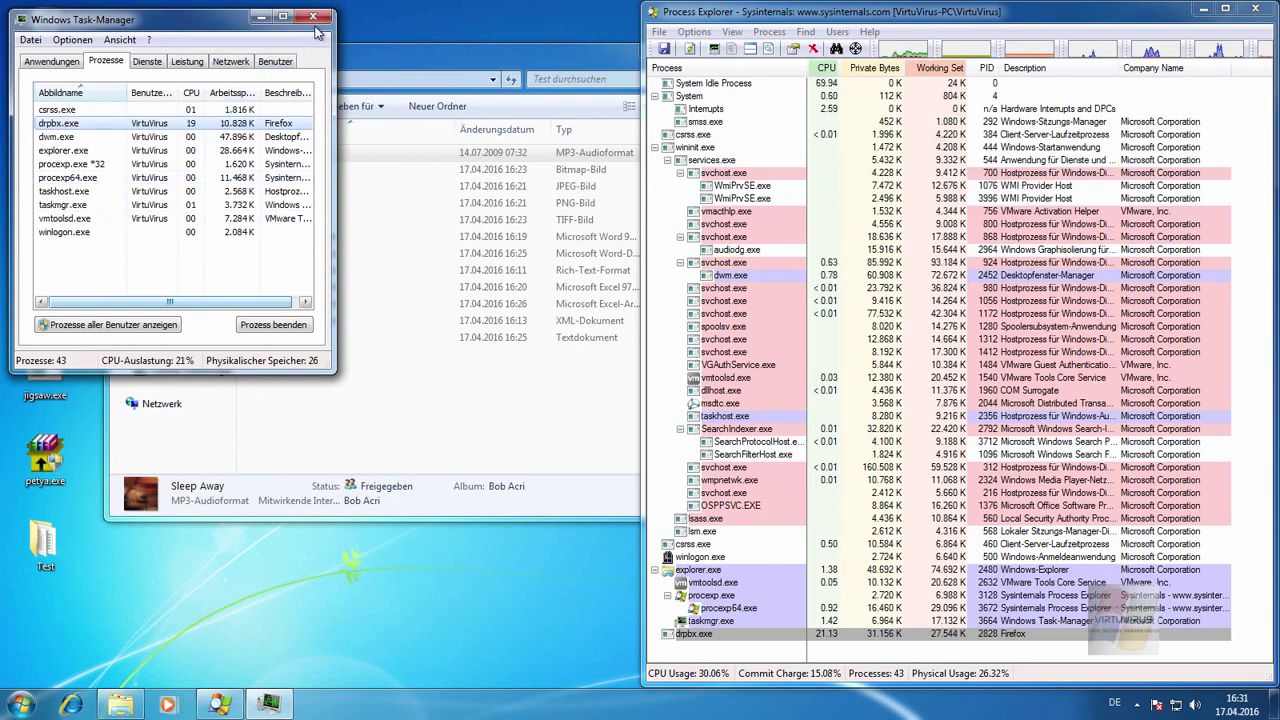
left_click(313, 18)
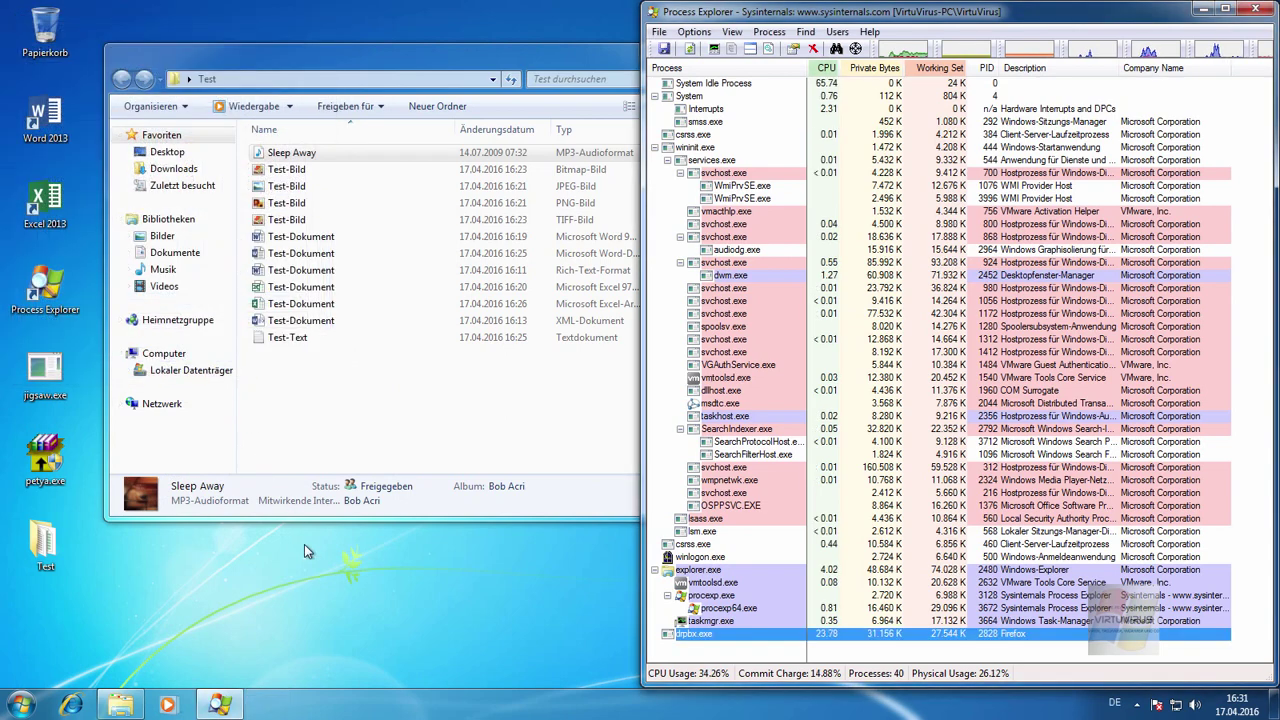
left_click(322, 403)
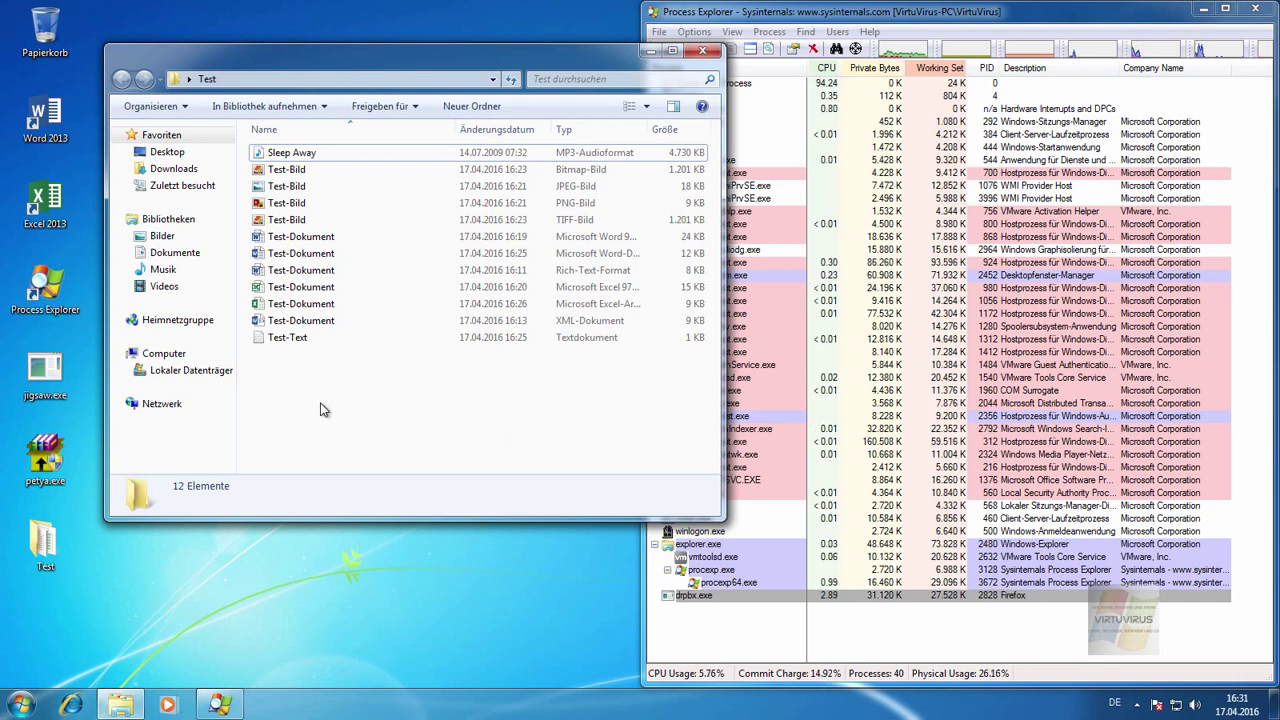
left_click(20, 705)
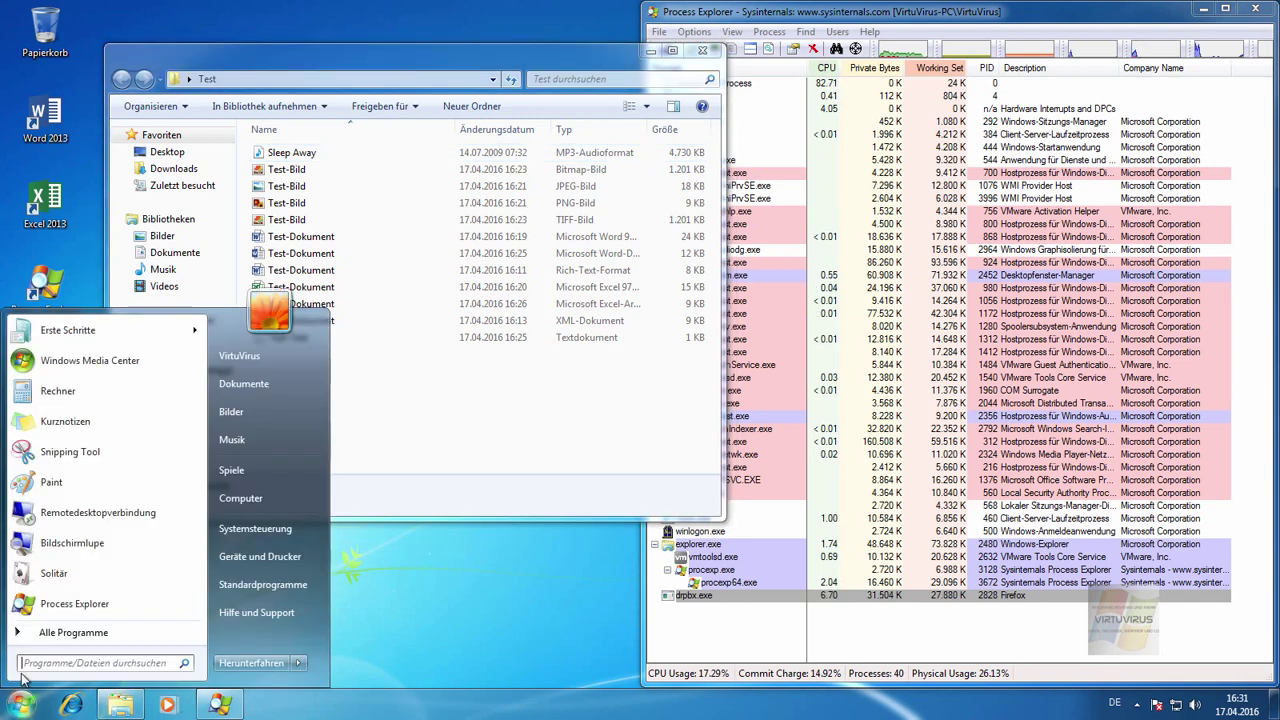
left_click(60, 633)
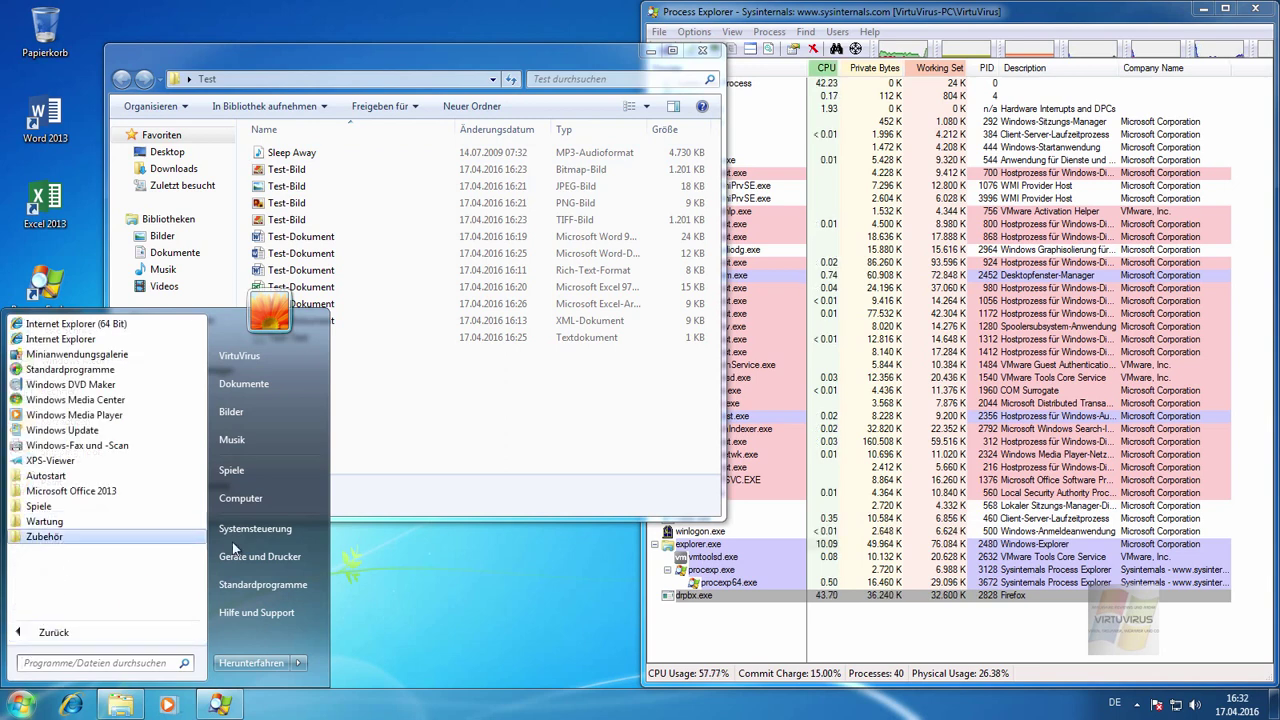
left_click(412, 455)
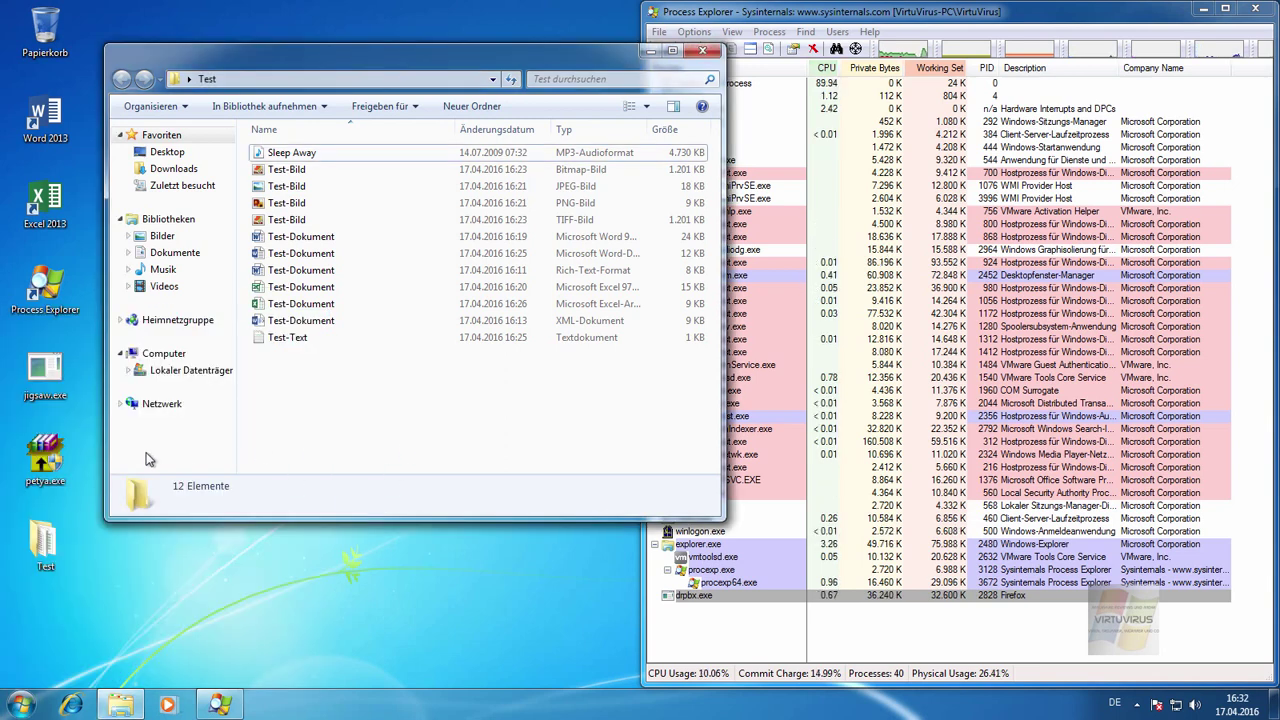
left_click(700, 645)
right_click(740, 708)
left_click(530, 622)
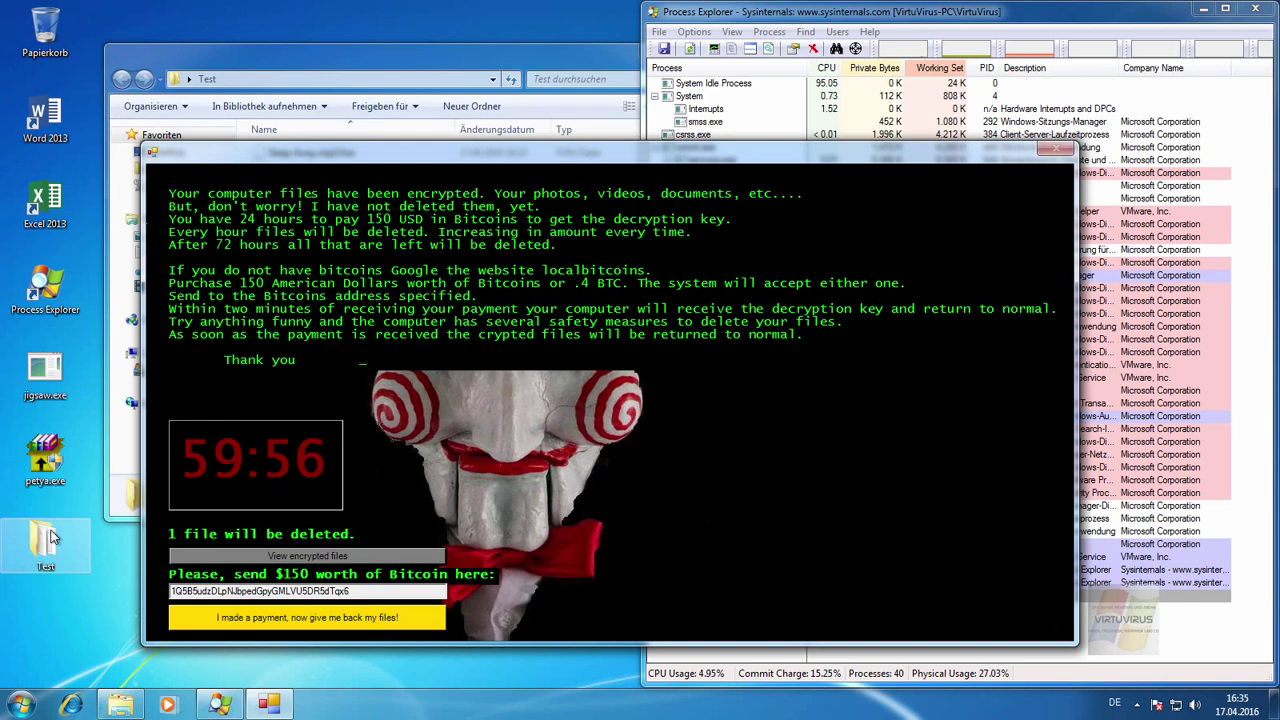
Open the ransomware's list of encrypted files and look through the paths from beginning to end.
left_click(194, 552)
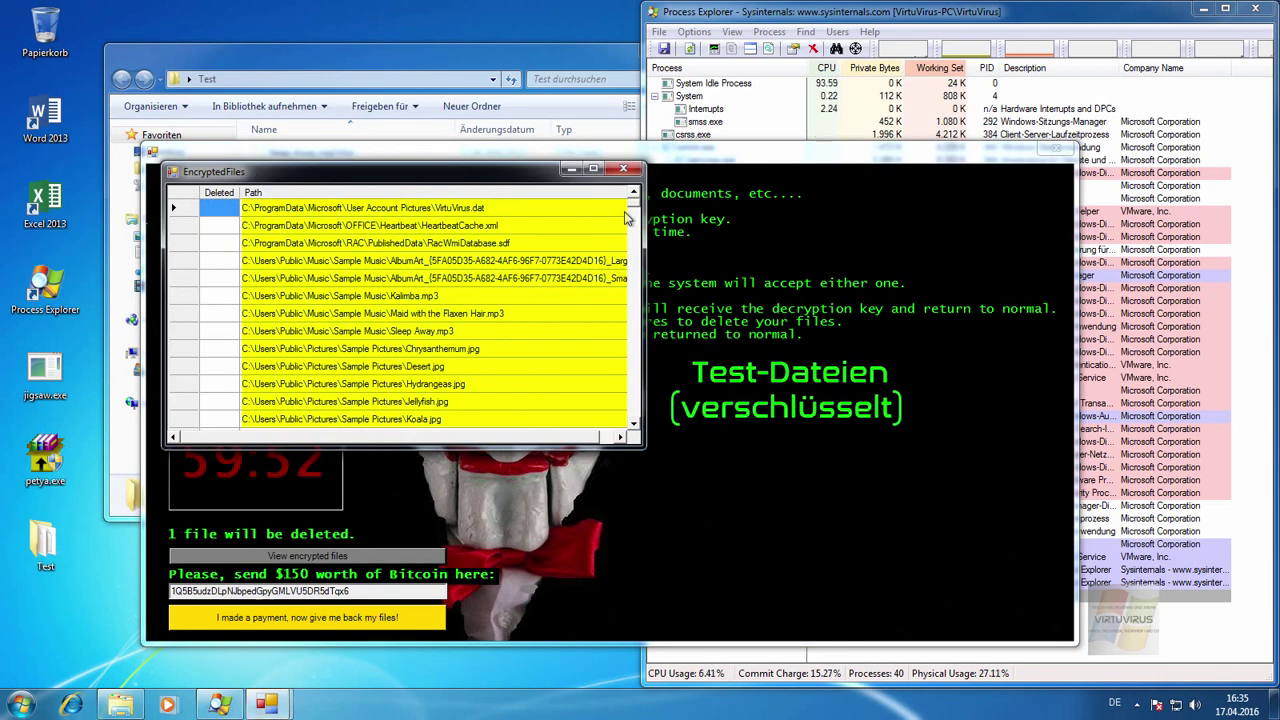
left_click_drag(634, 206, 624, 420)
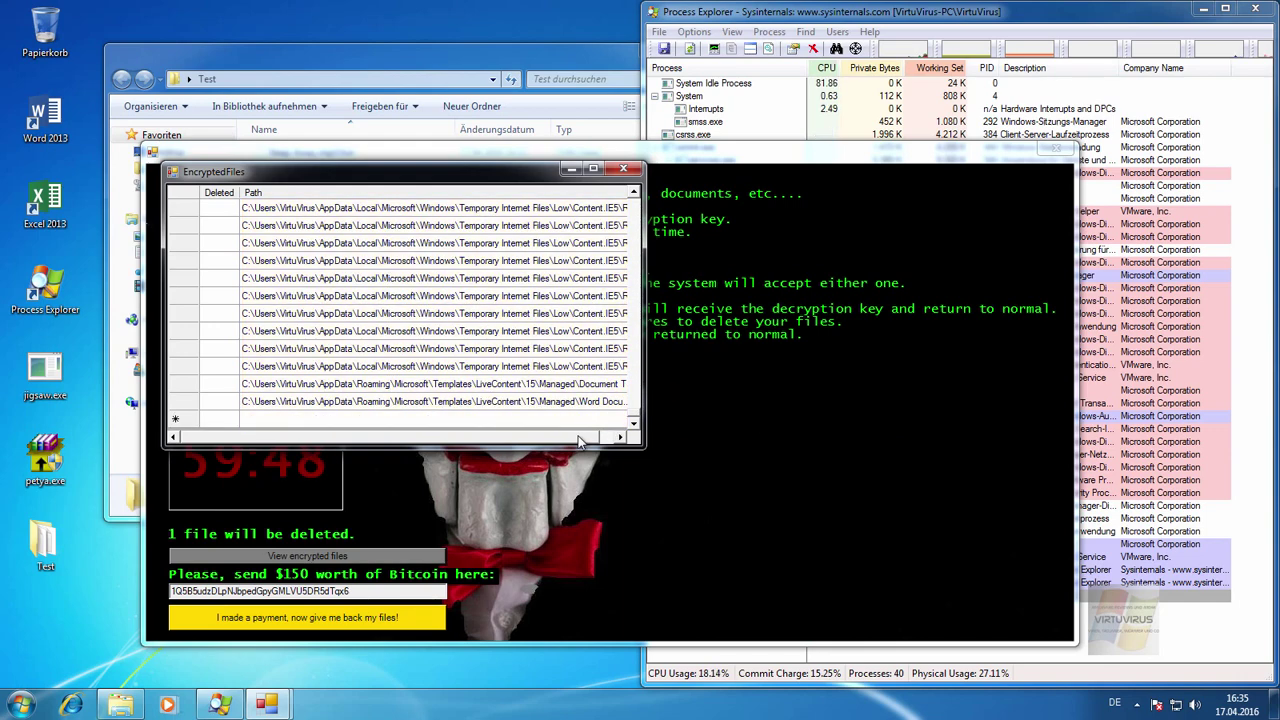
left_click(615, 437)
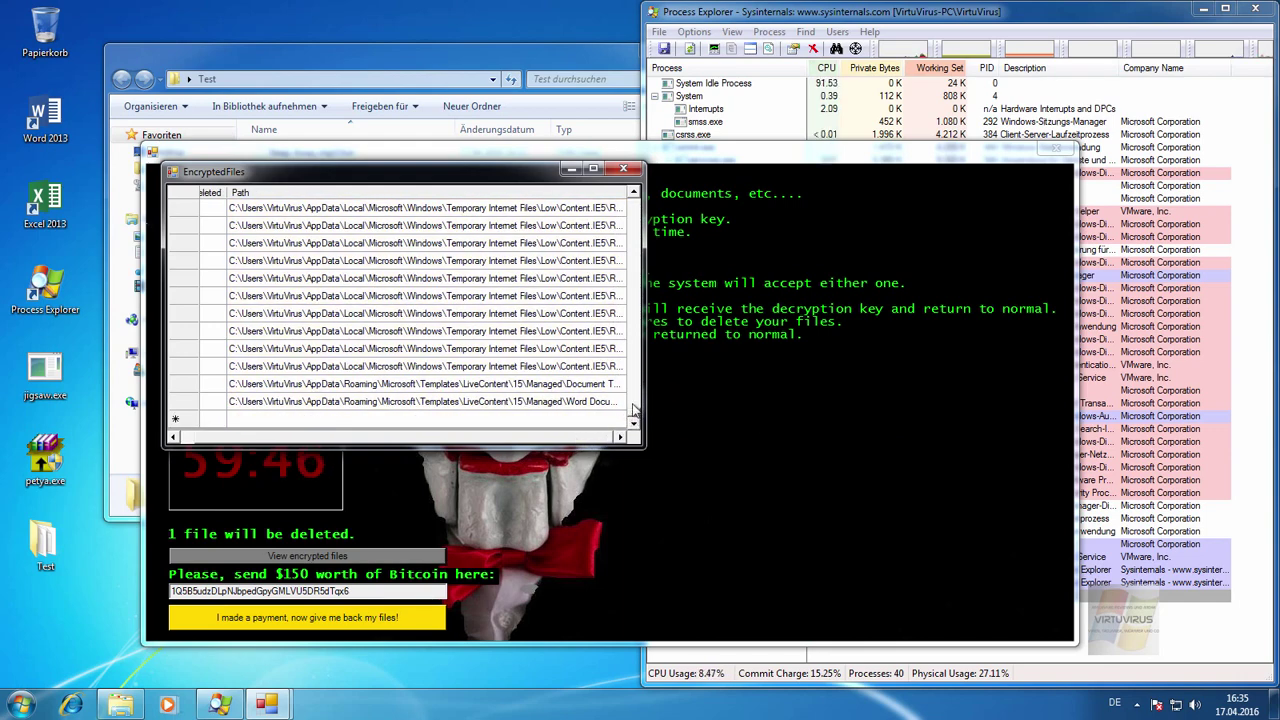
left_click_drag(634, 416, 633, 208)
Examine the encrypted Test folder files, including Test-Dokument.xlsx, Test-Dokument.xml and Test-Text.txt, and close the list.
scroll(506, 317, "down", 4)
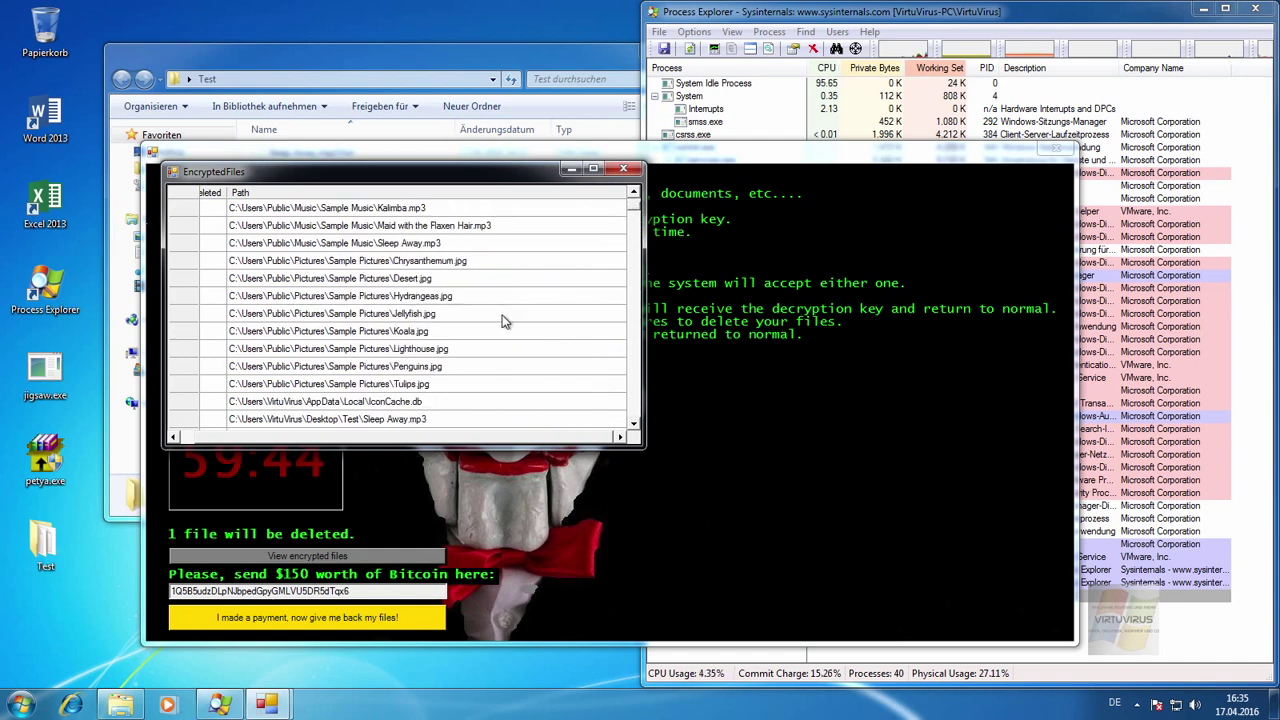
scroll(435, 330, "down", 3)
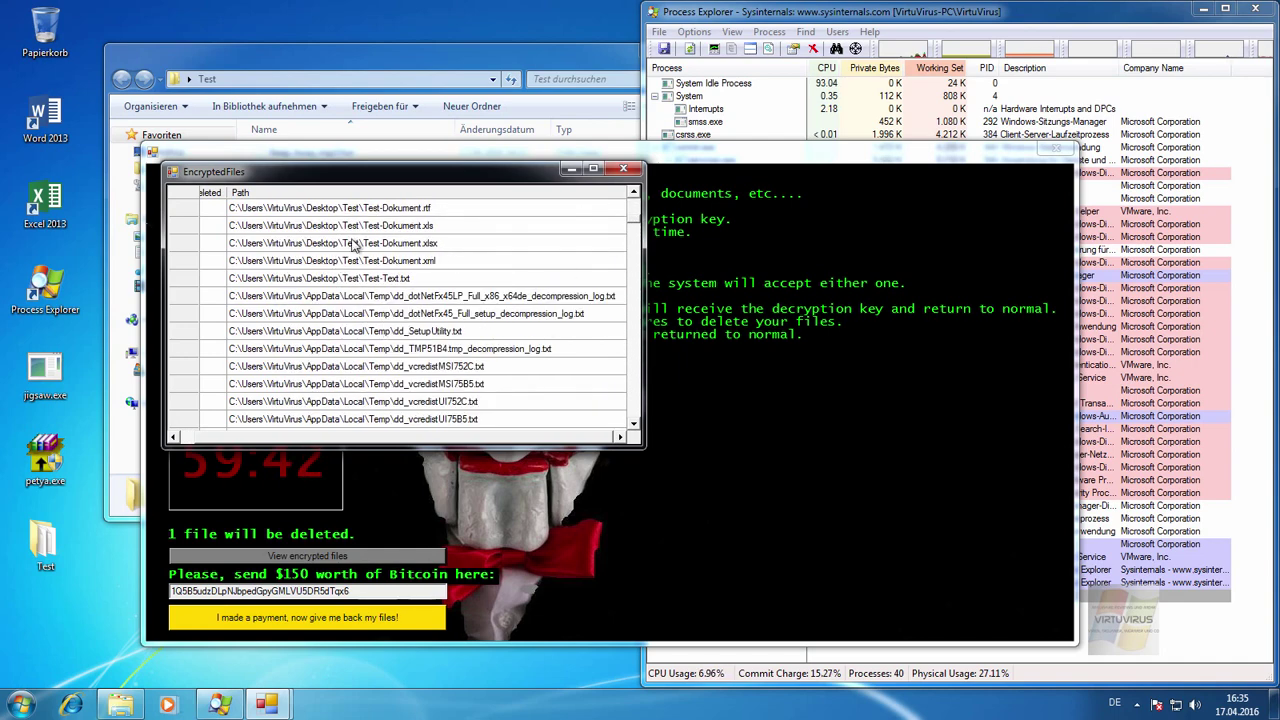
left_click(358, 244)
left_click(350, 262)
left_click(338, 279)
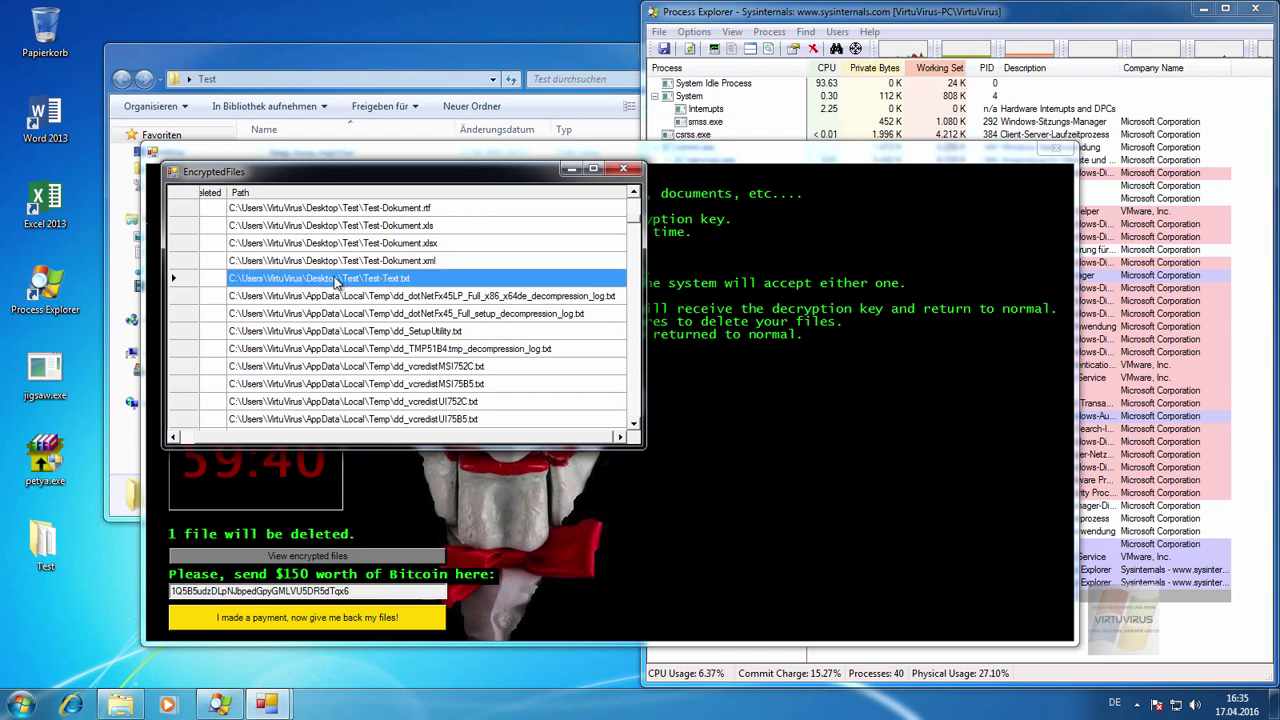
left_click(622, 169)
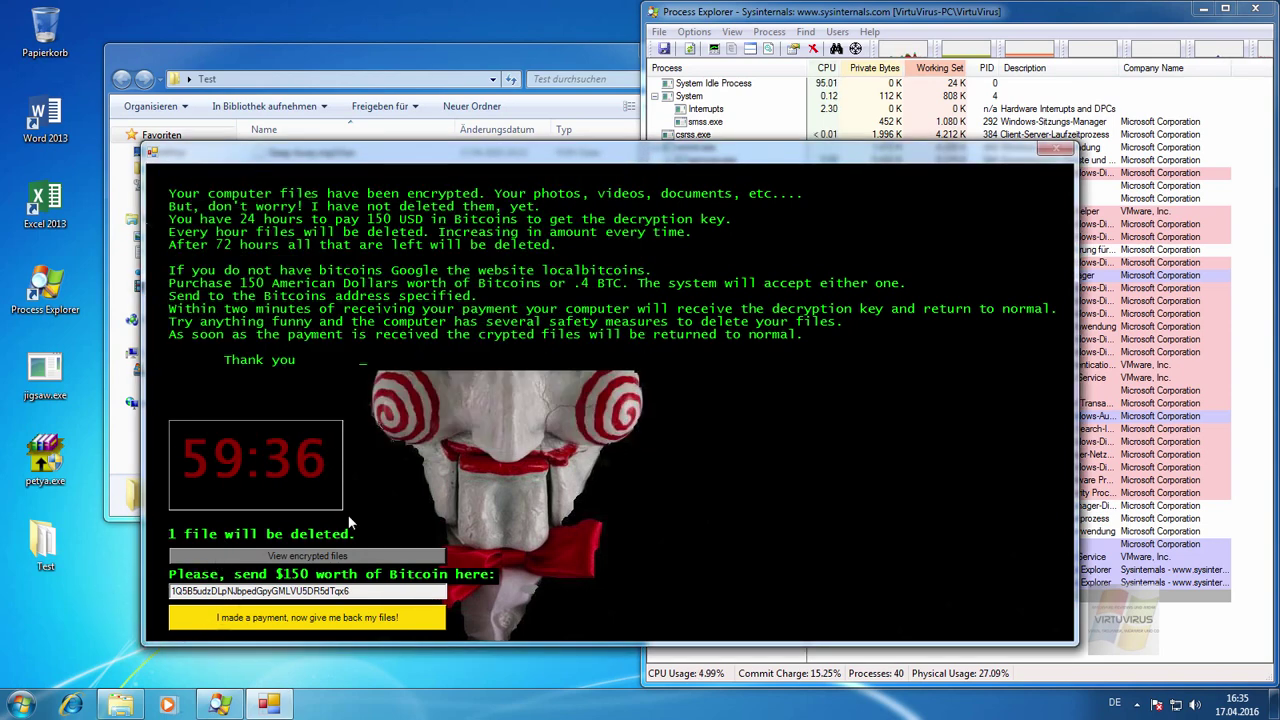
Try twice to close the ransom window, dismissing the warning each time, and submit the claim that the payment was made.
right_click(282, 707)
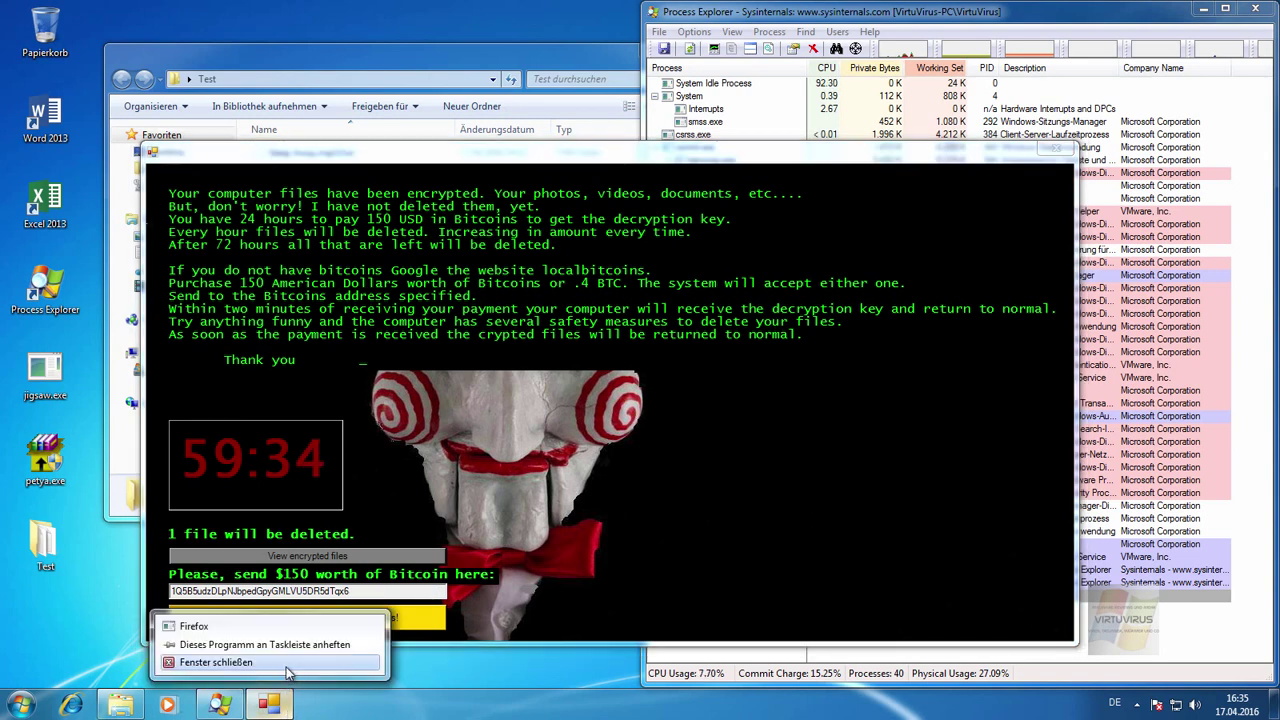
left_click(287, 664)
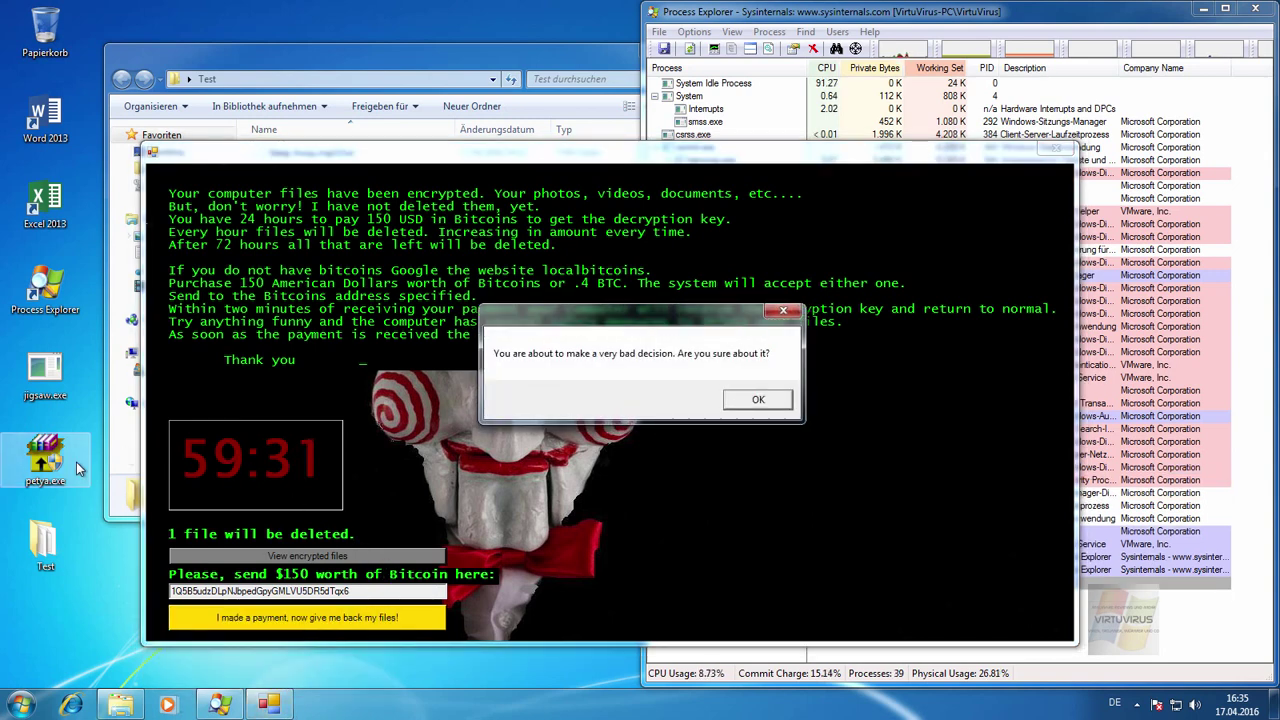
left_click(757, 399)
right_click(268, 704)
left_click(271, 664)
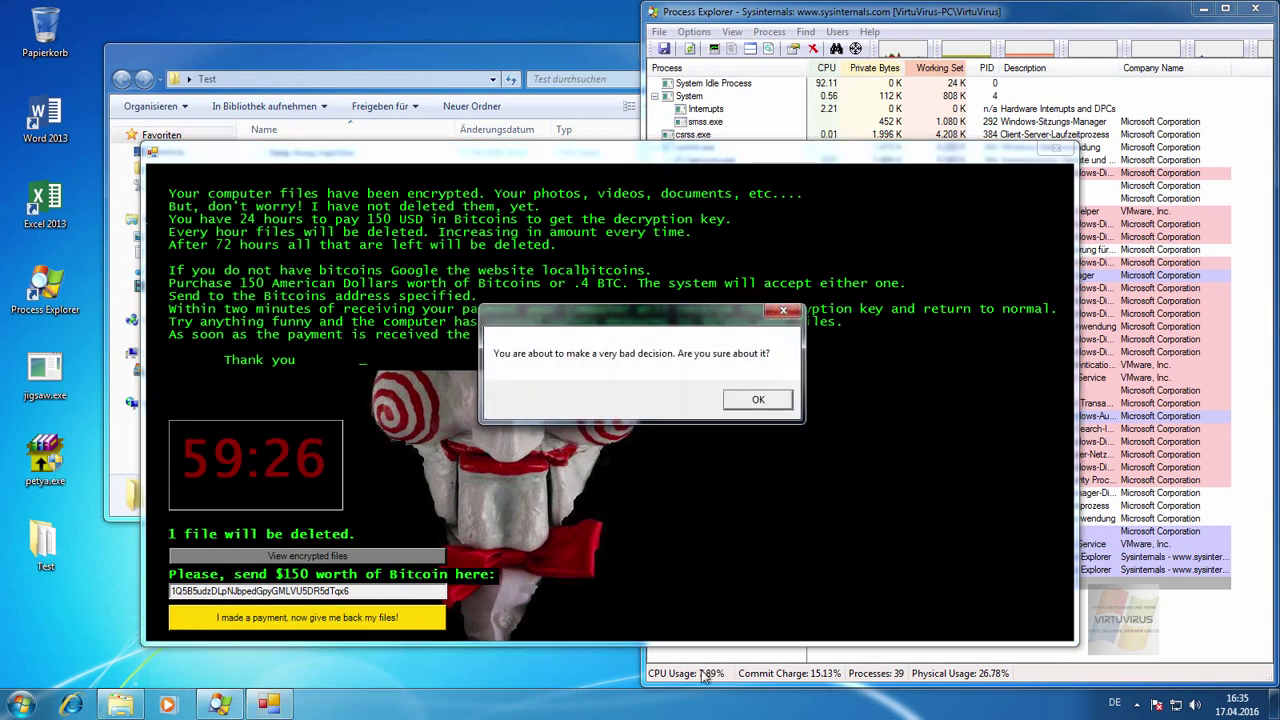
left_click(772, 313)
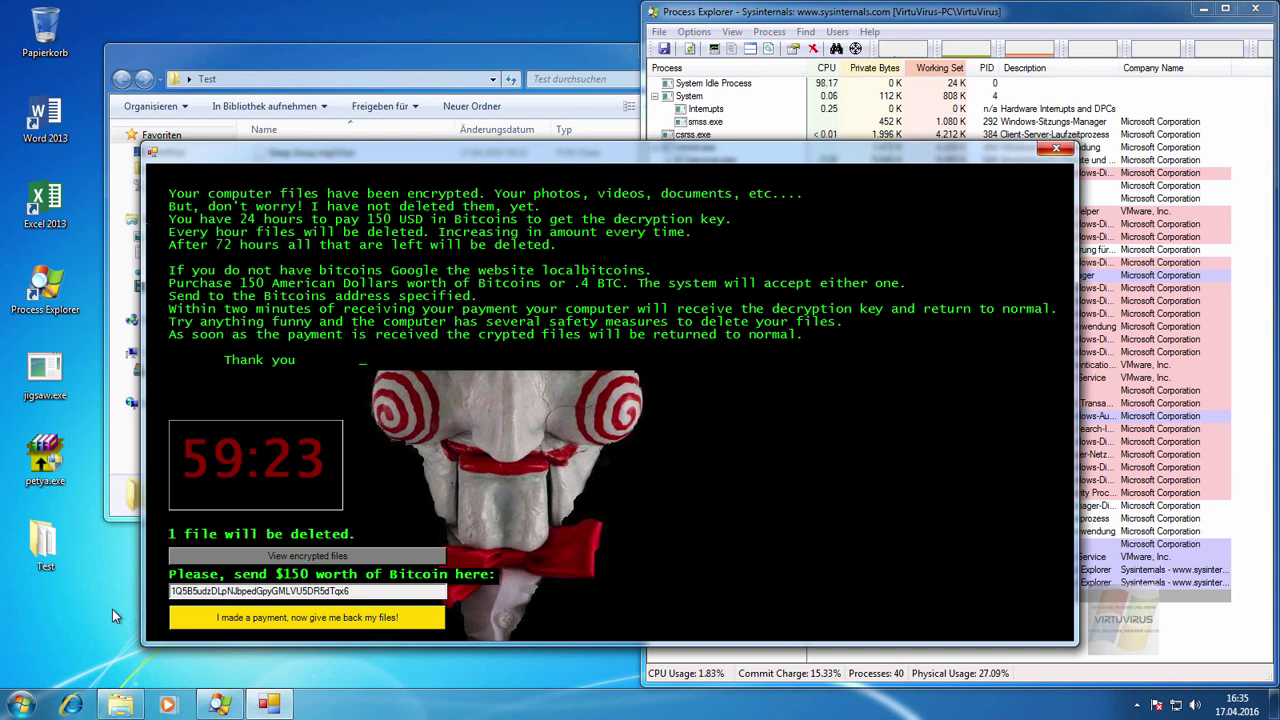
key("Return")
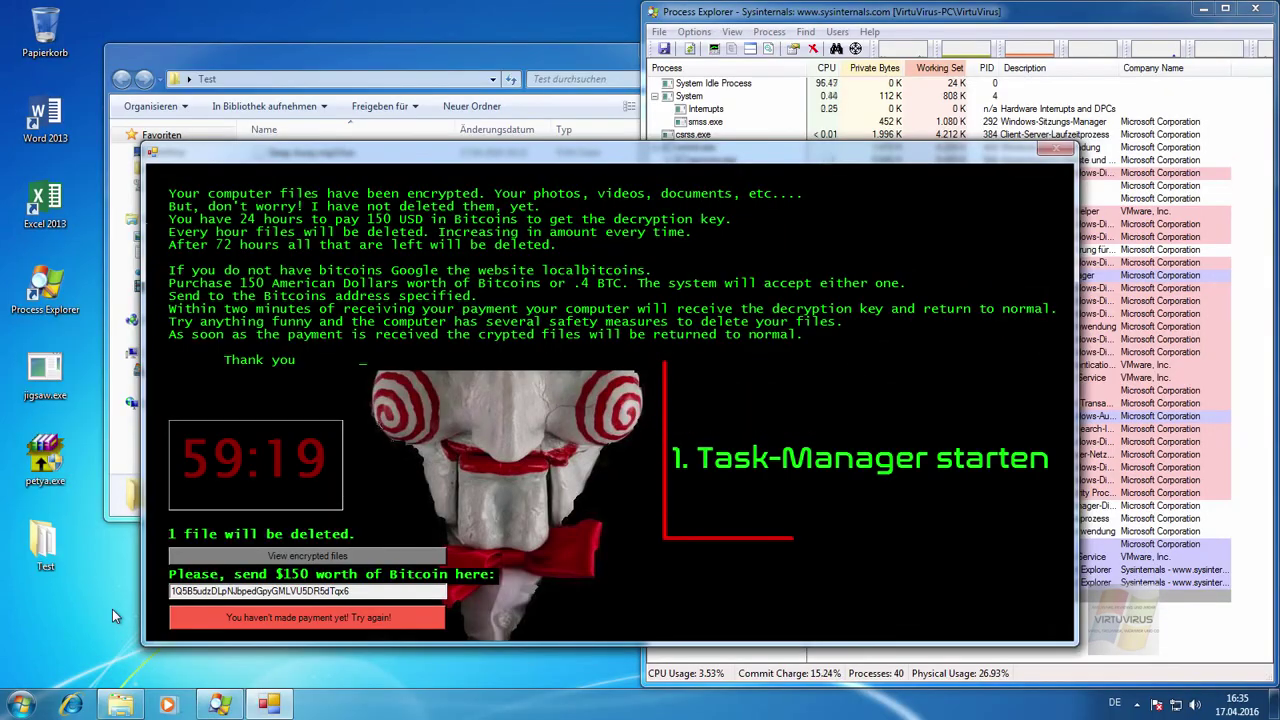
Start Task Manager, open the properties of the drpbx.exe process, and move the ransom window out of the way.
key("ctrl+shift+Escape")
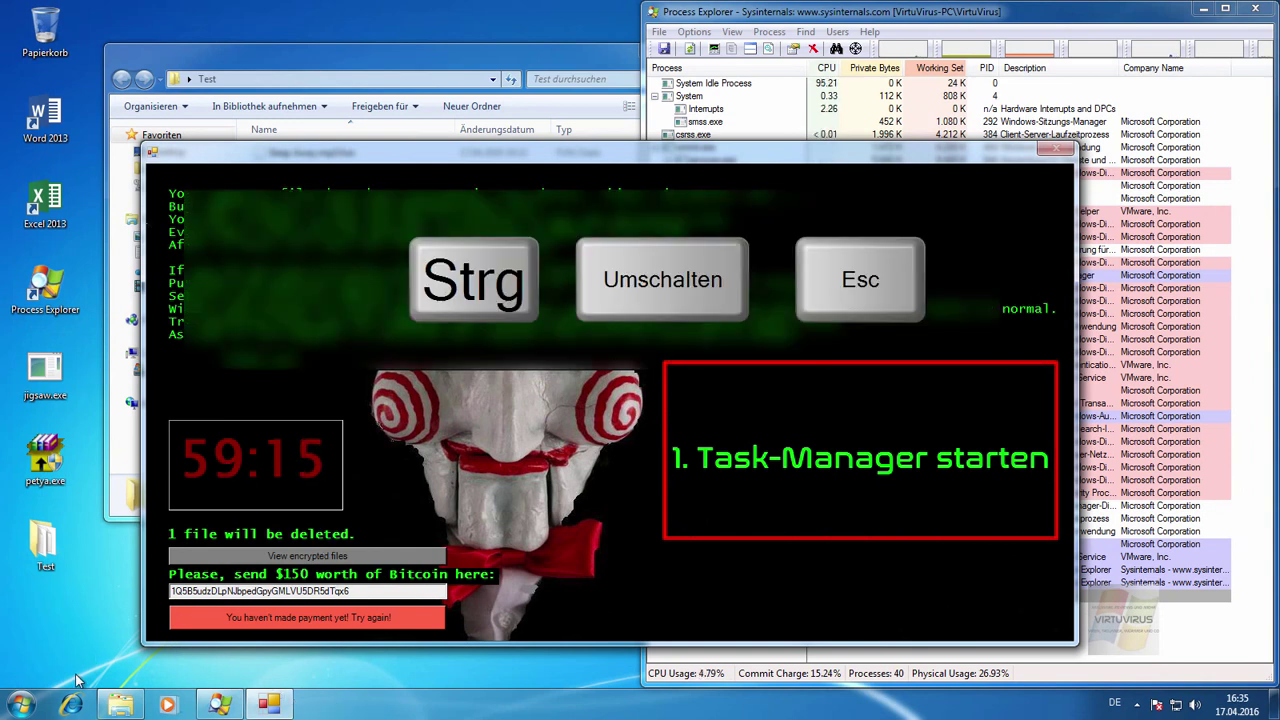
right_click(434, 708)
left_click(458, 664)
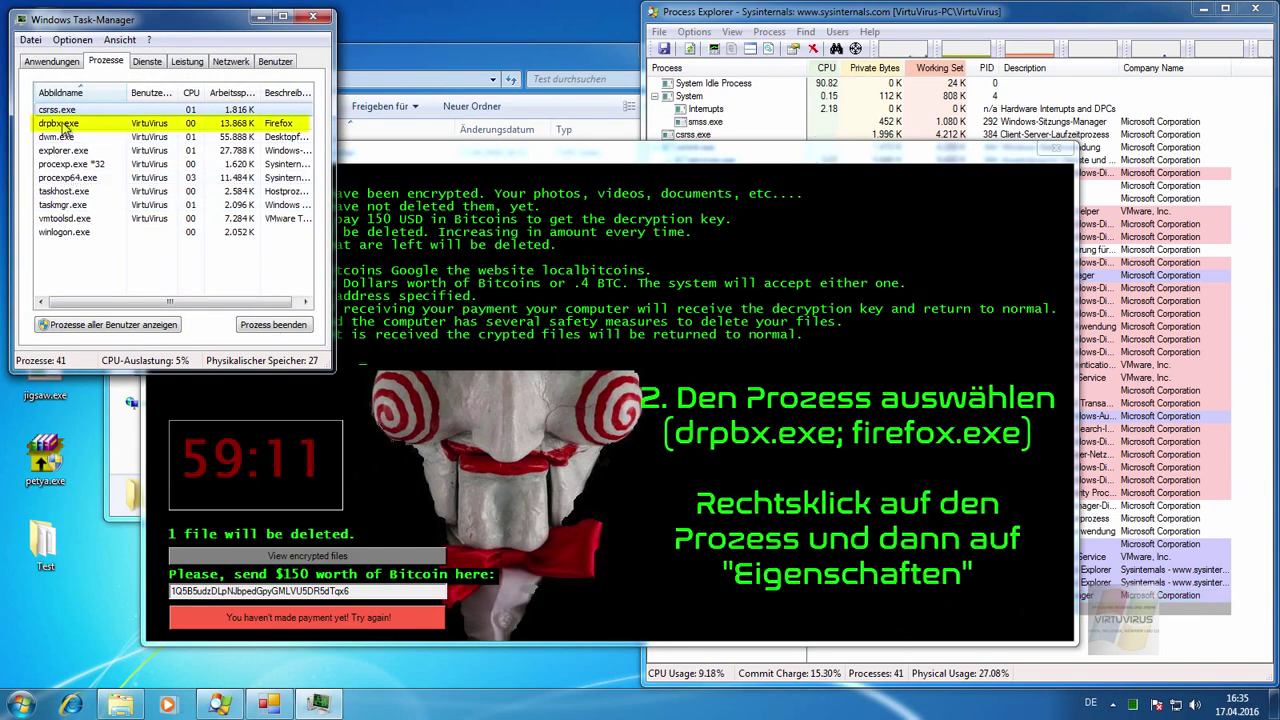
right_click(84, 123)
left_click(95, 296)
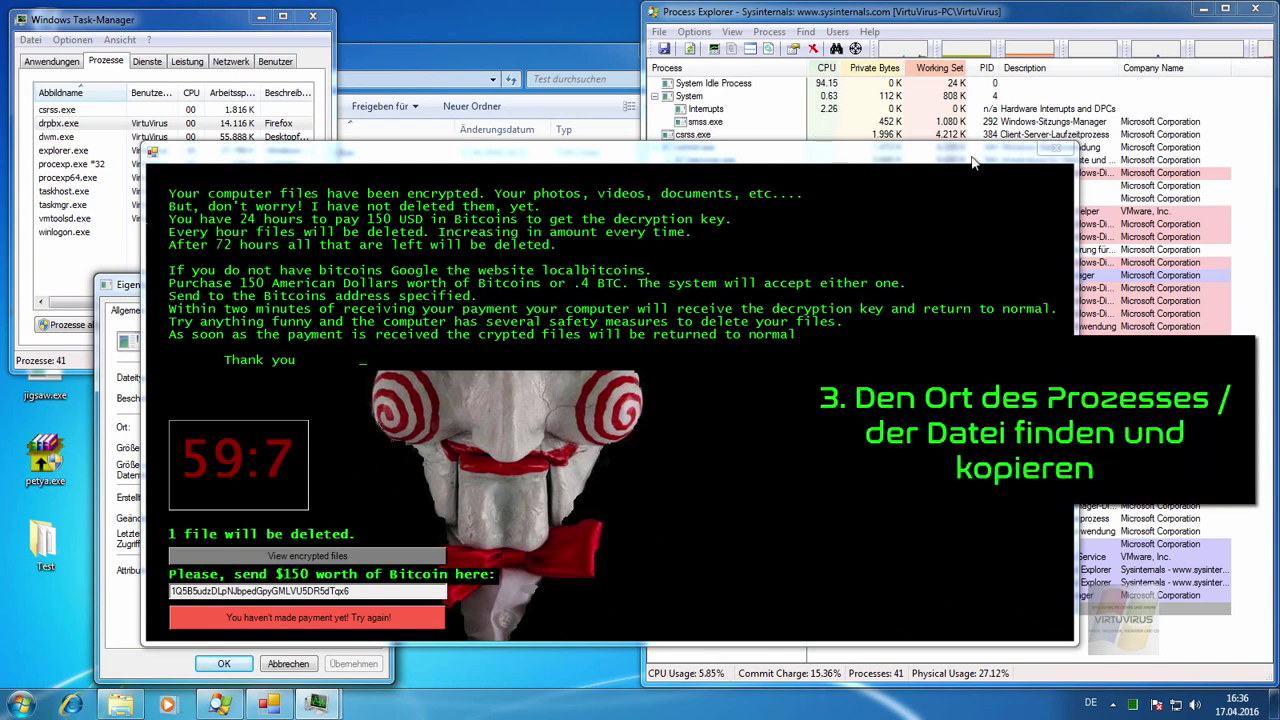
left_click_drag(743, 195, 912, 184)
left_click_drag(310, 390, 1127, 385)
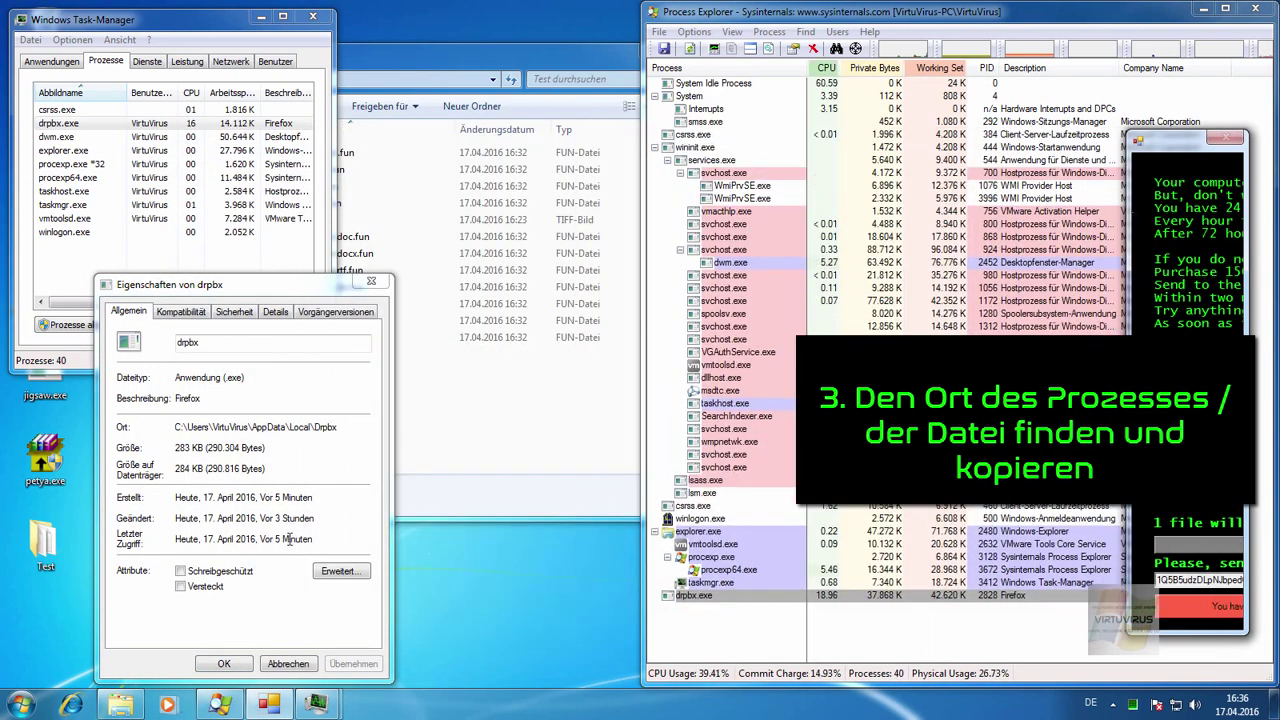
Move the drpbx properties dialog into clear view and copy its file location path from the general details.
left_click(181, 313)
left_click(230, 313)
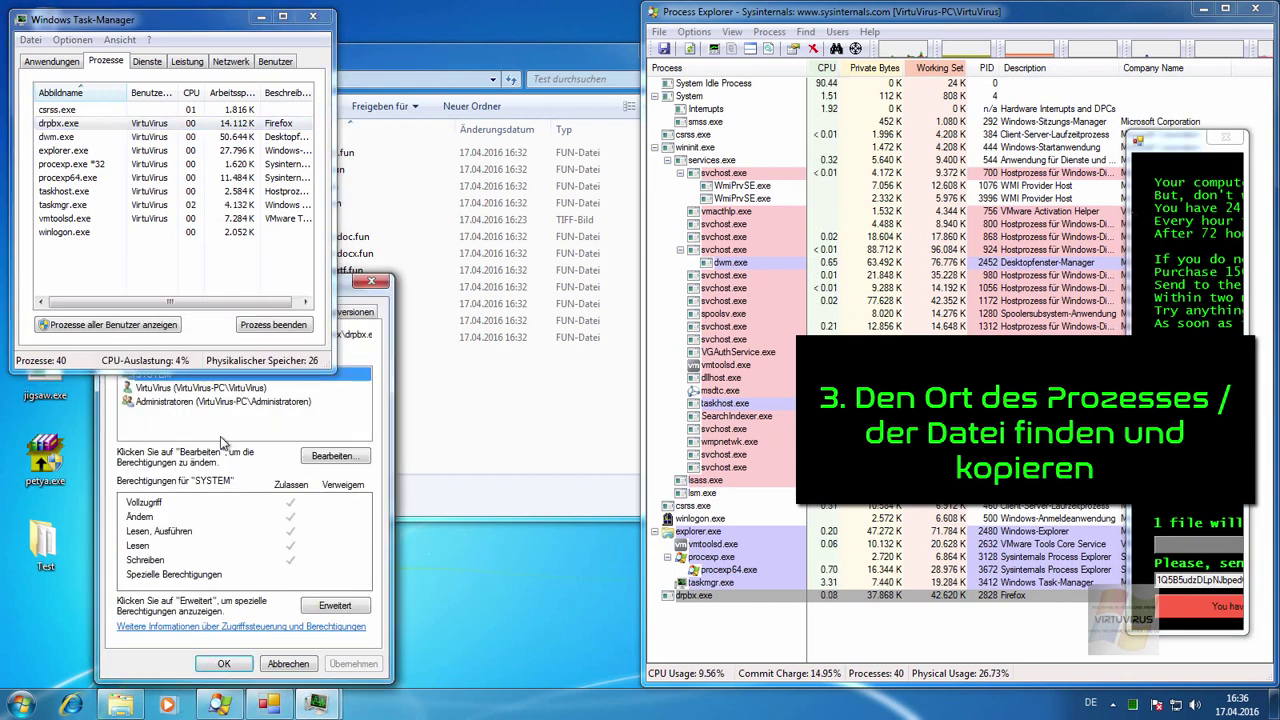
left_click_drag(341, 293, 670, 307)
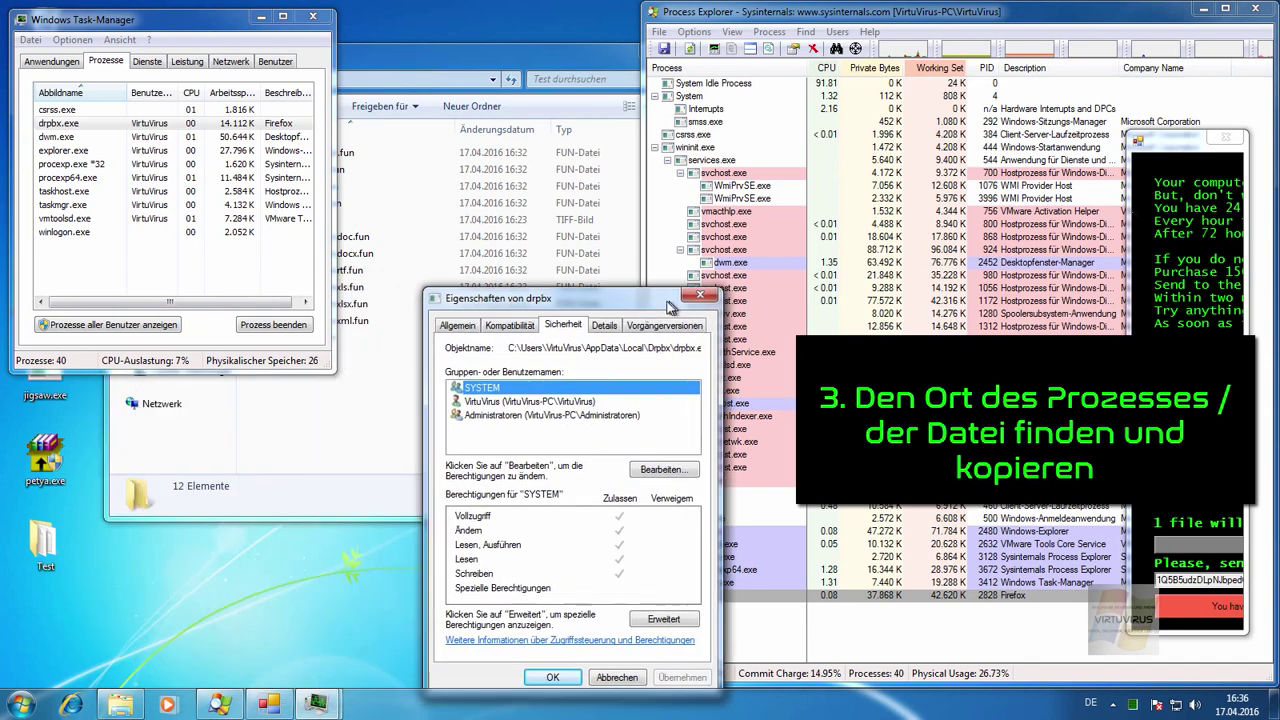
left_click(457, 325)
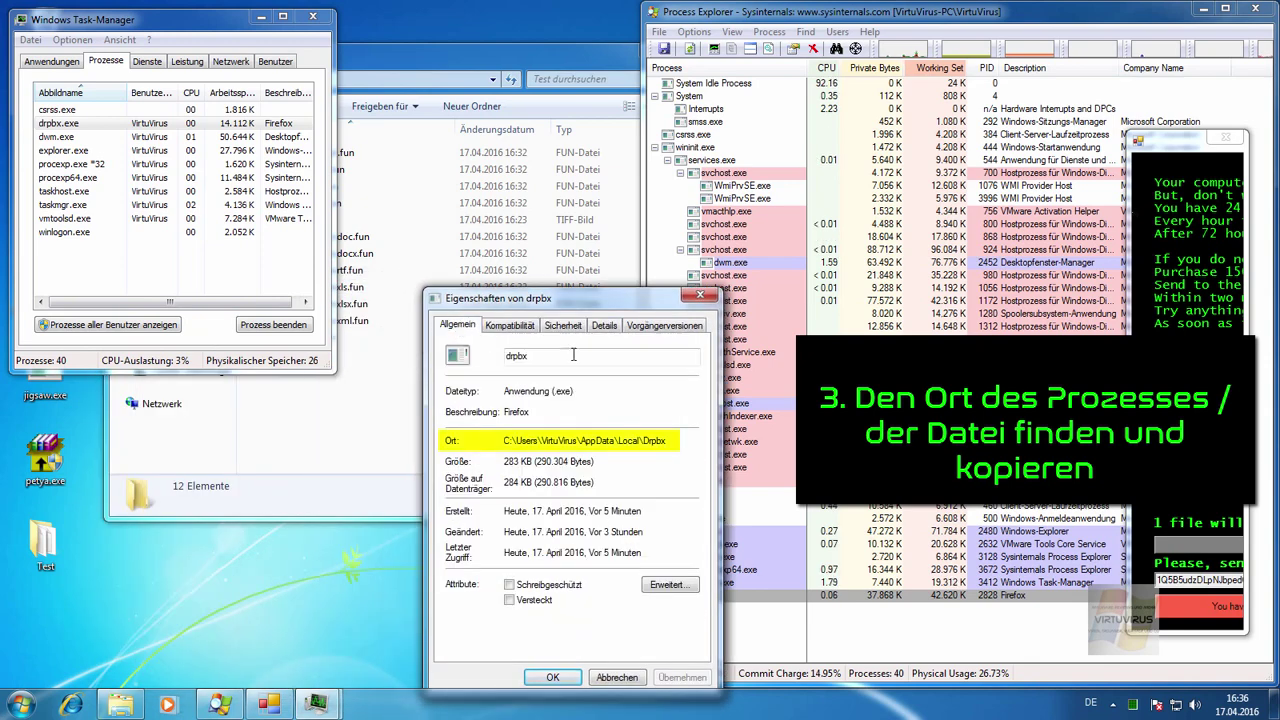
double_click(671, 445)
right_click(575, 445)
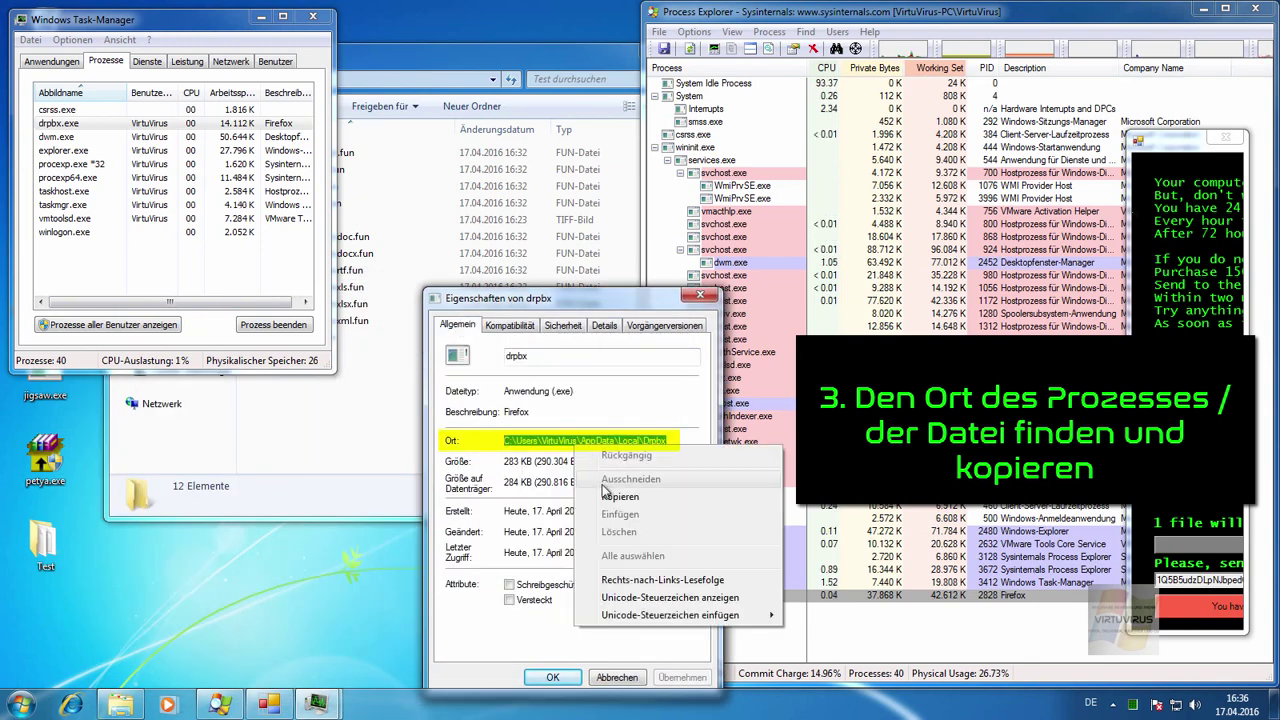
left_click(605, 500)
Go to the copied AppData\Local\Drpbx path in the Test folder's Explorer window.
left_click(432, 80)
right_click(432, 80)
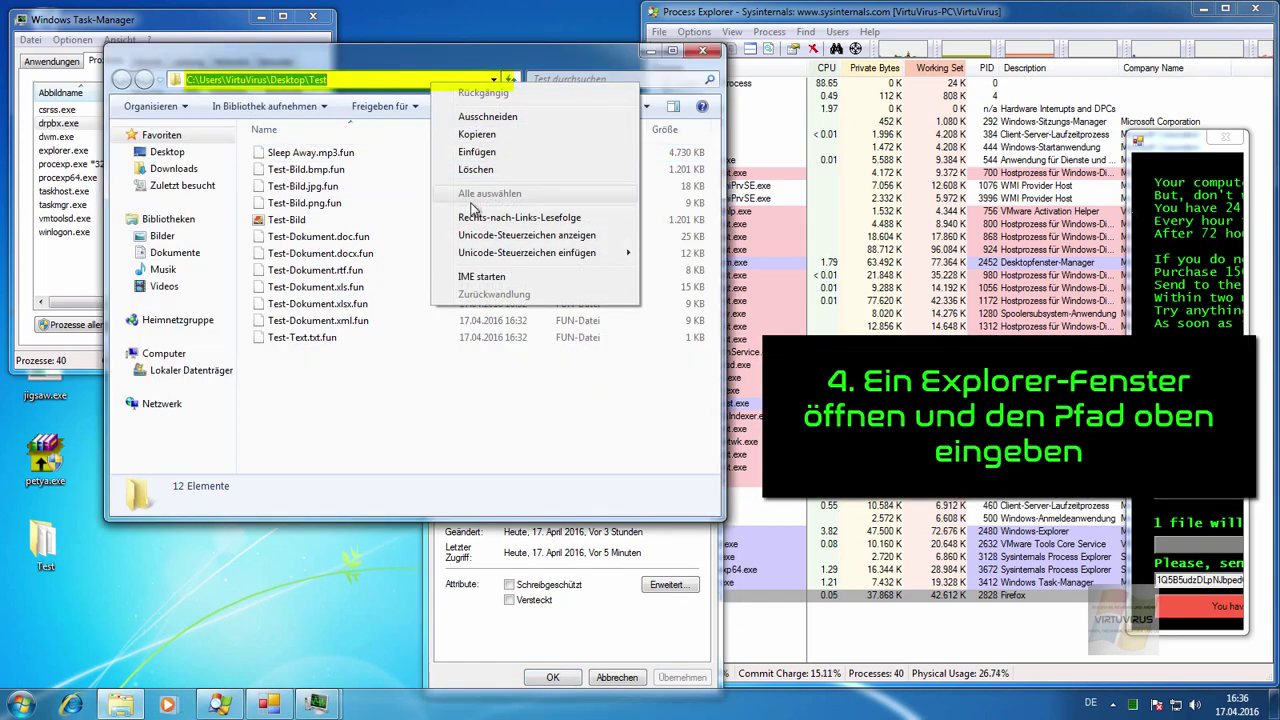
left_click(478, 167)
left_click(514, 79)
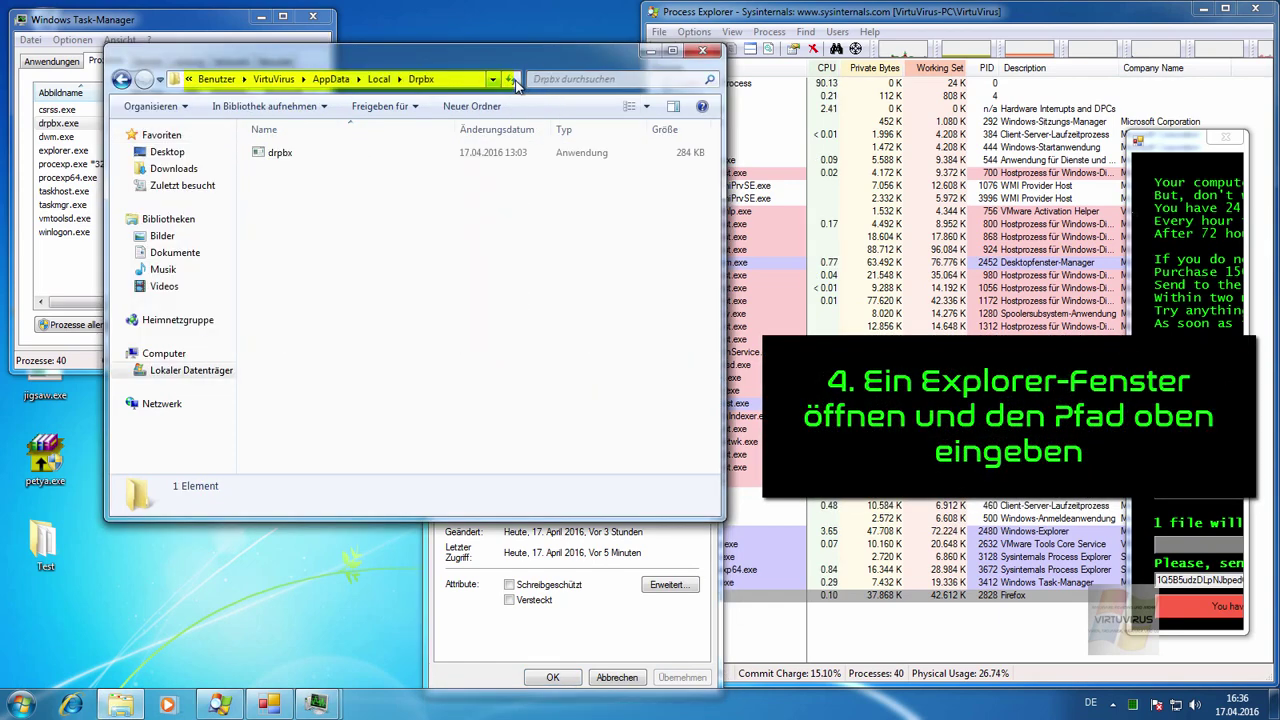
Go up one level to the Local folder and try to delete the Drpbx folder.
left_click_drag(440, 244, 226, 112)
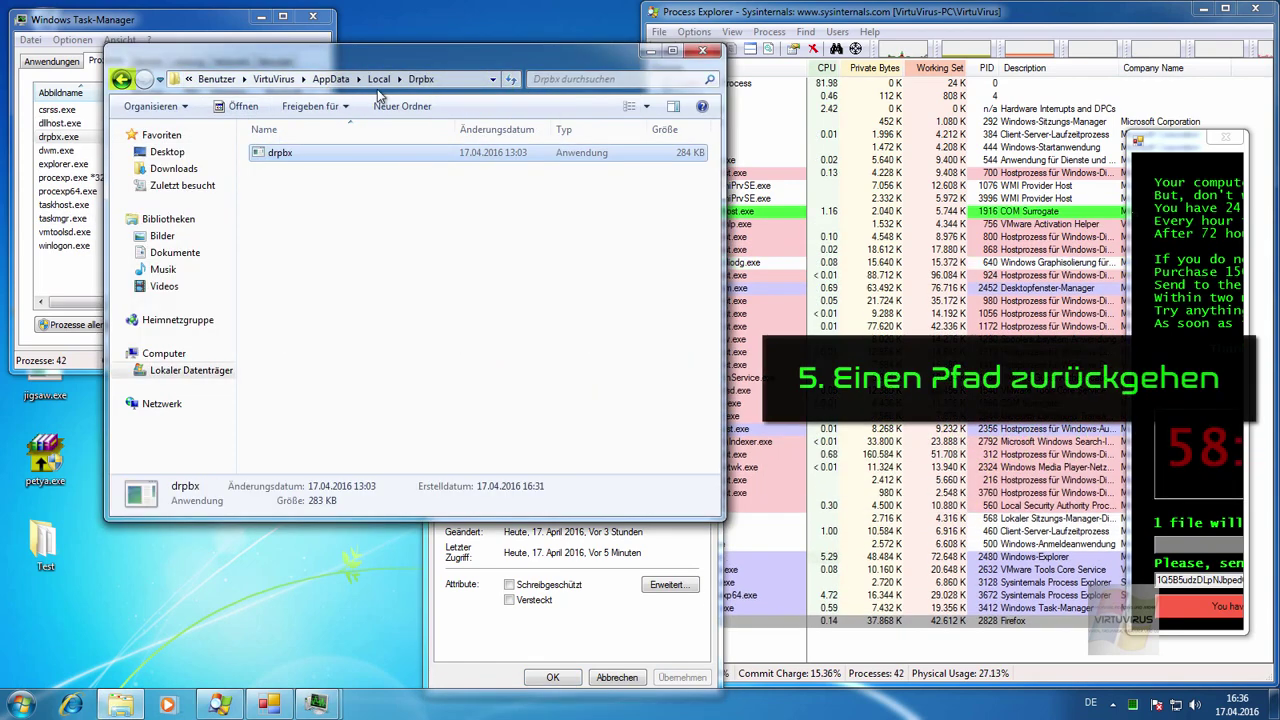
left_click(378, 79)
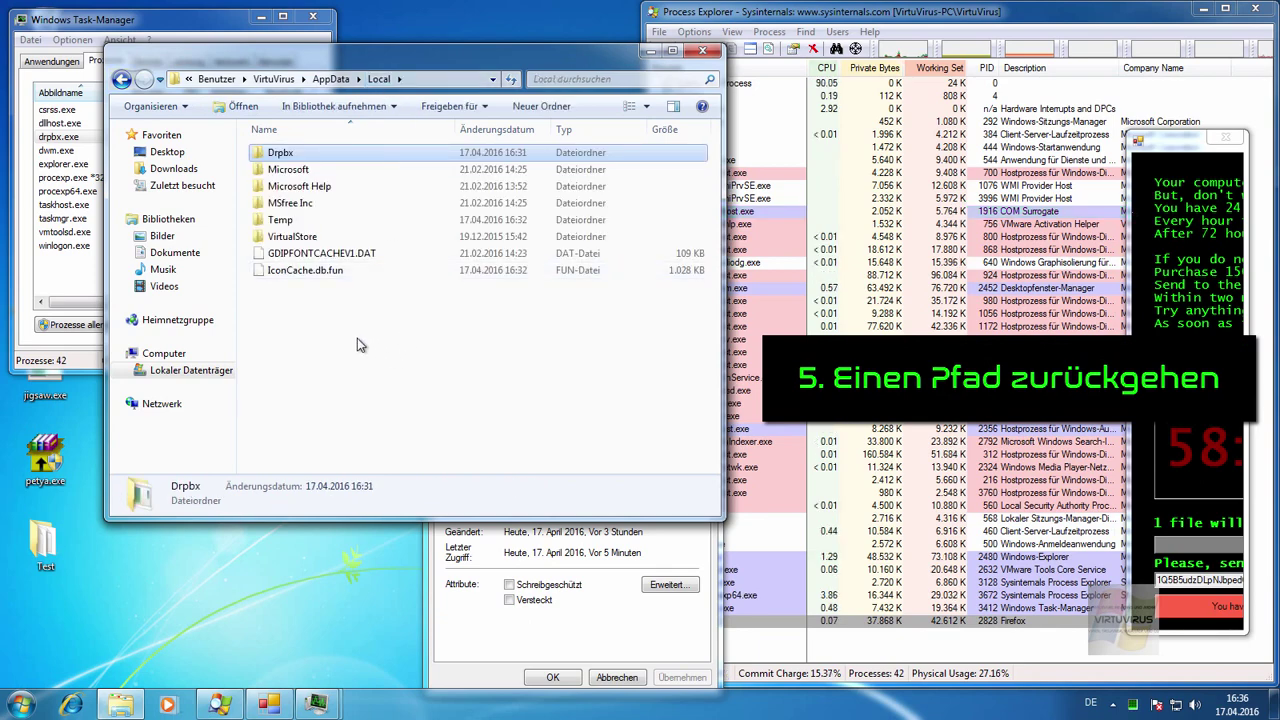
right_click(258, 154)
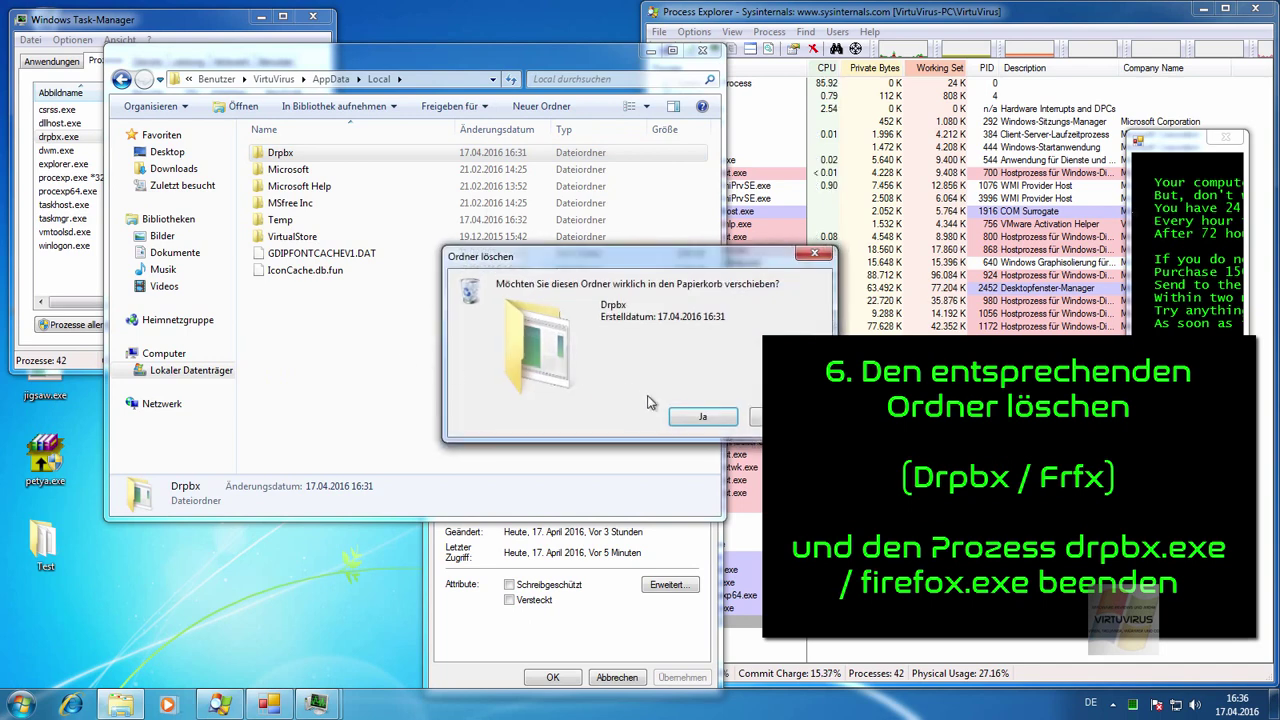
left_click(700, 414)
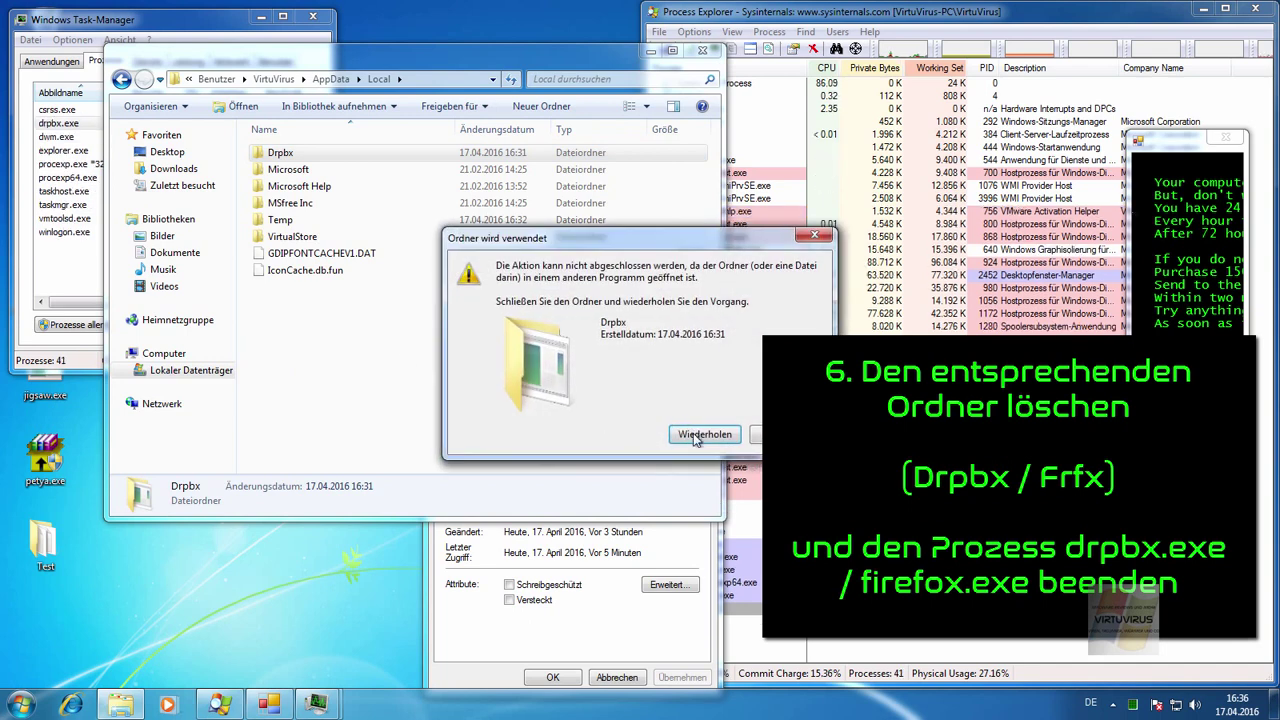
End the drpbx.exe process in Task Manager and retry deleting the Drpbx folder.
left_click(49, 123)
left_click(273, 324)
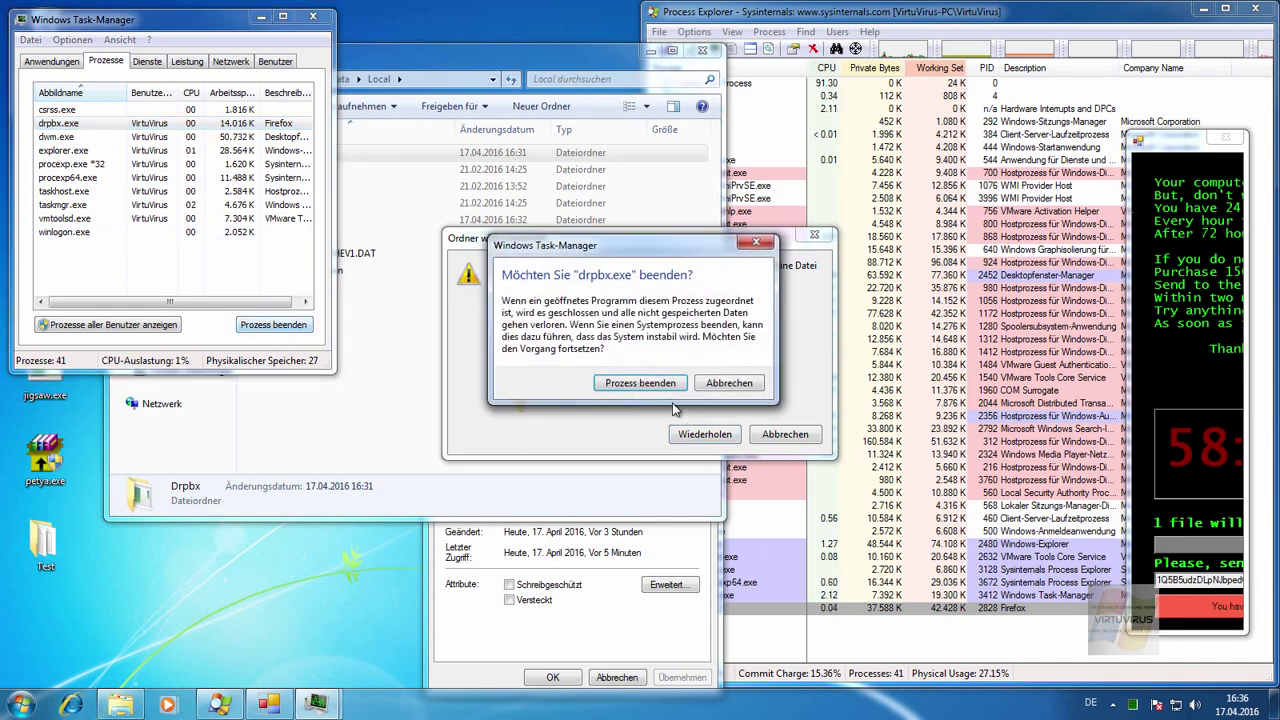
left_click(640, 383)
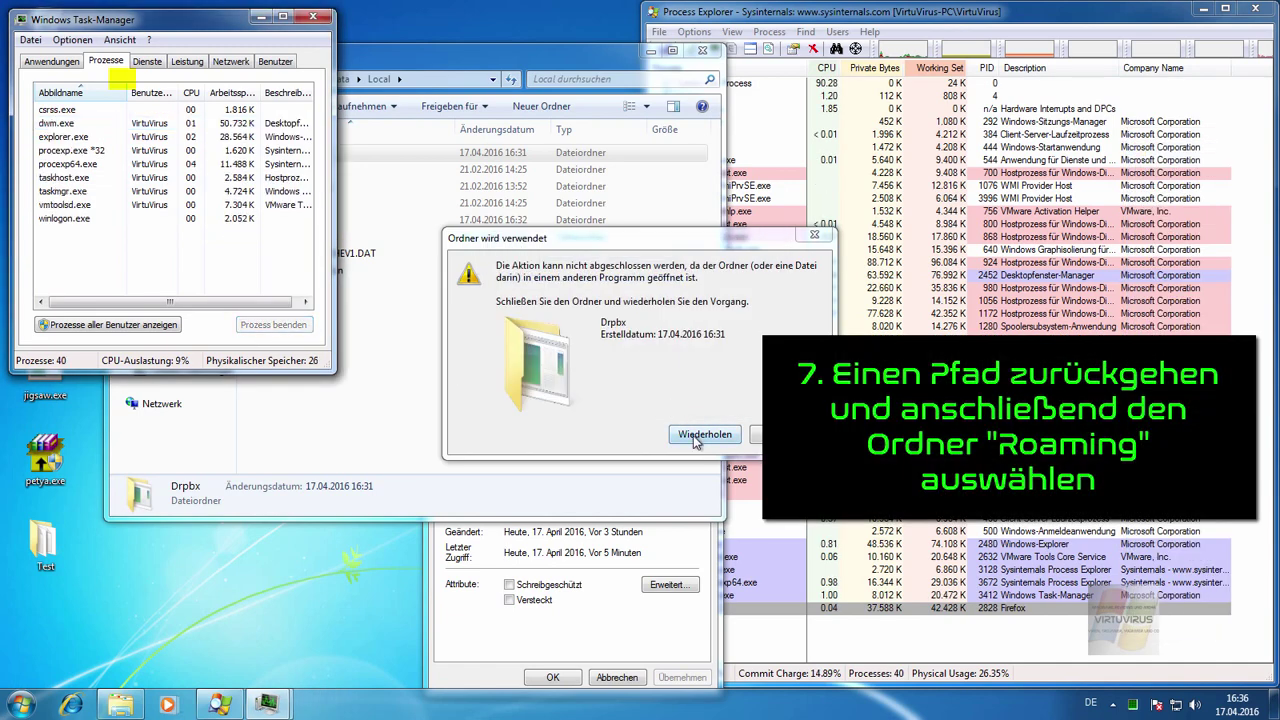
left_click(705, 434)
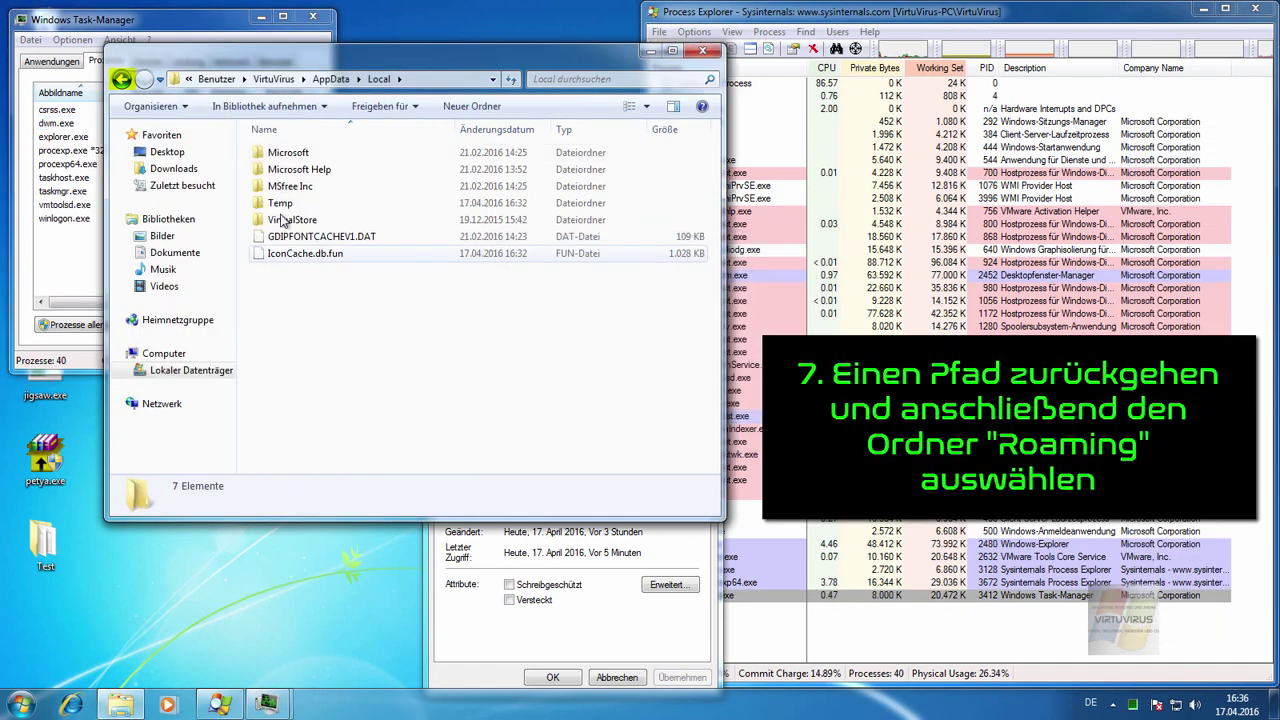
Go up to the AppData folder and open its Roaming subfolder.
left_click(330, 79)
double_click(287, 186)
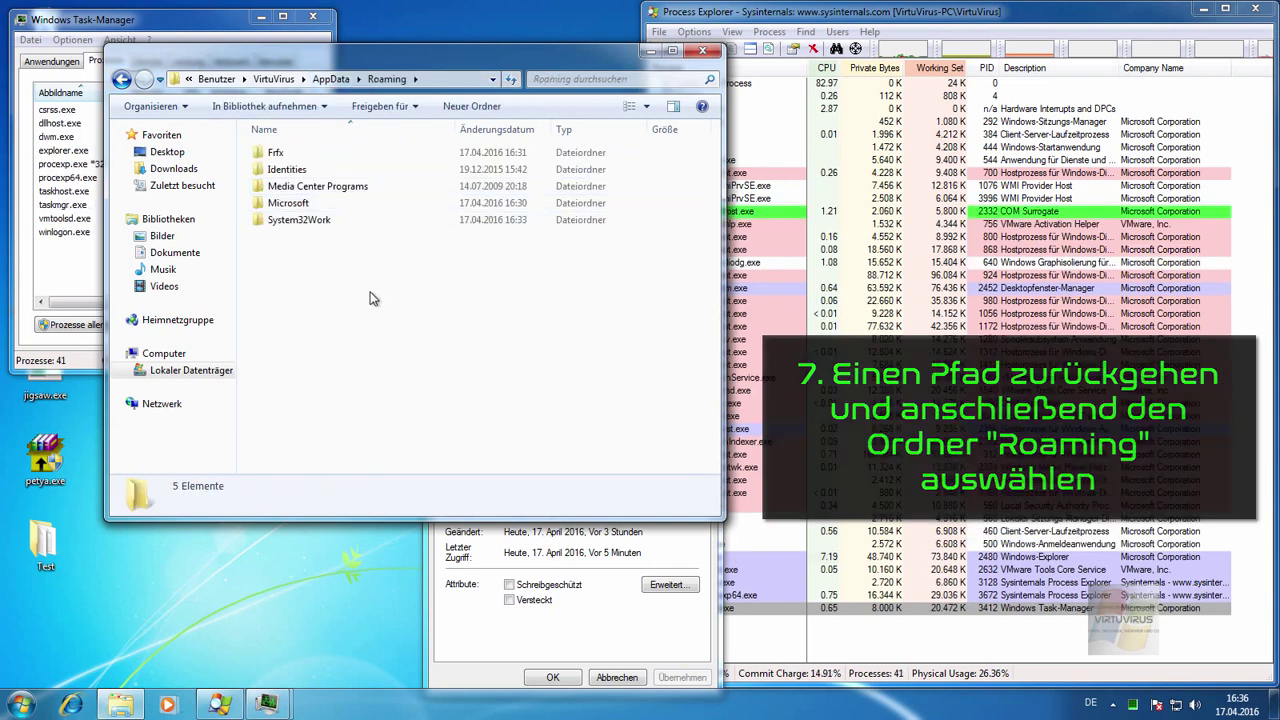
Check the contents of the Frfx folder in Roaming, move that folder to the Recycle Bin and close the Explorer window.
double_click(270, 153)
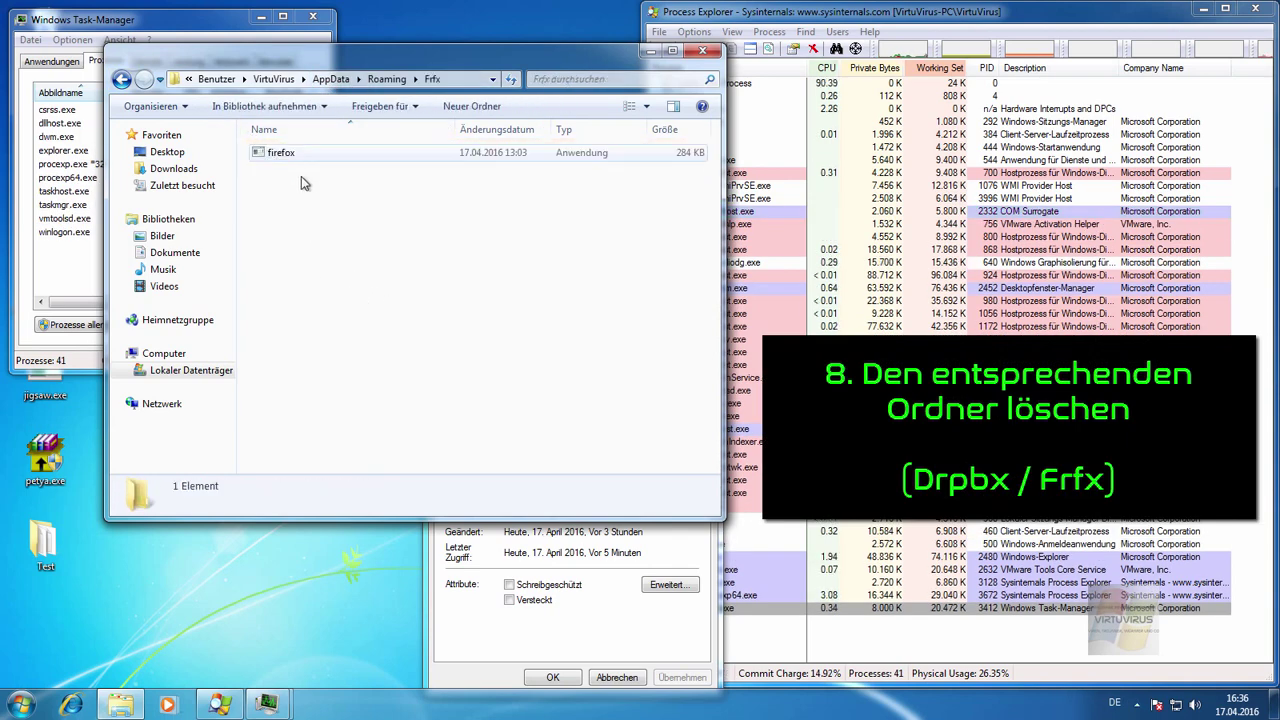
left_click_drag(435, 258, 112, 130)
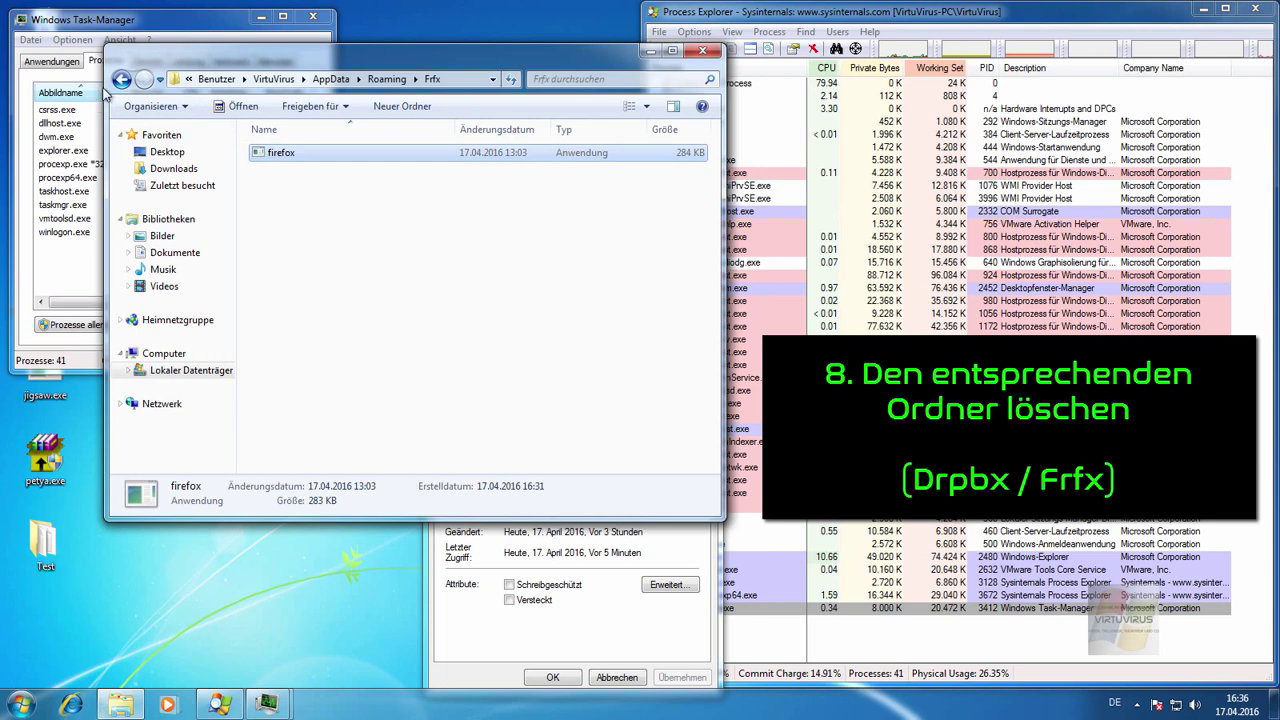
left_click(120, 80)
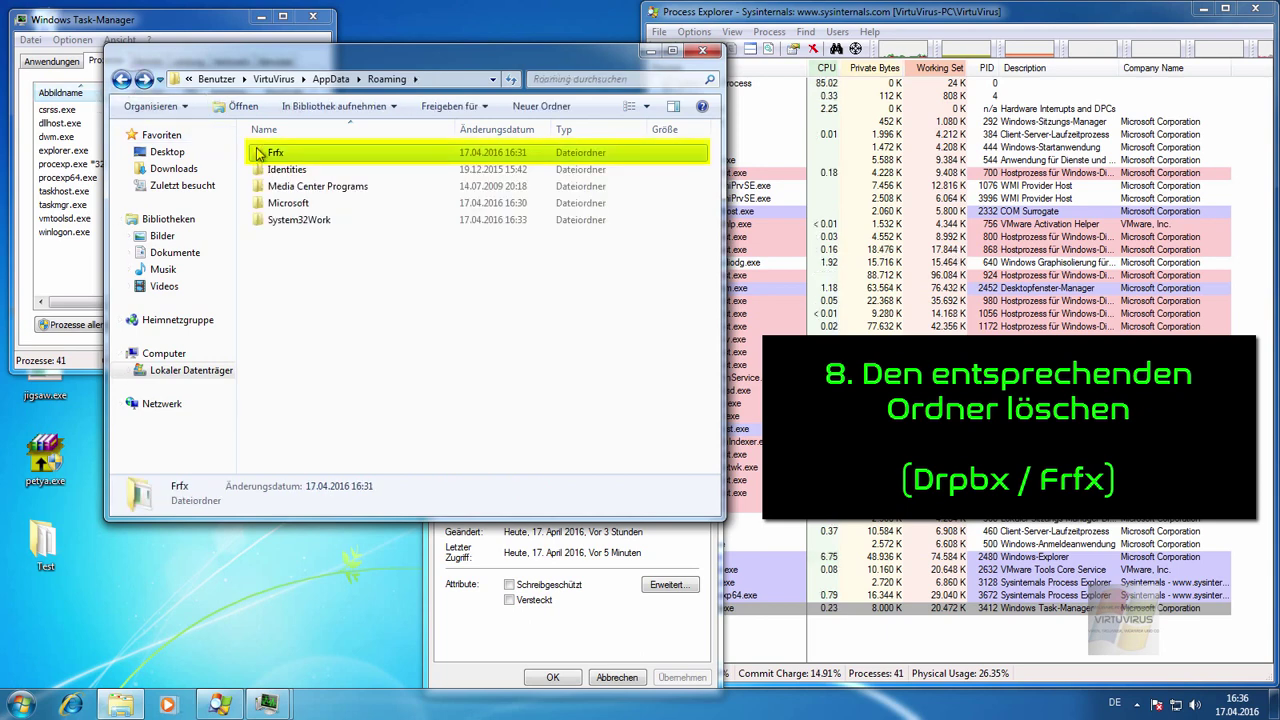
right_click(258, 152)
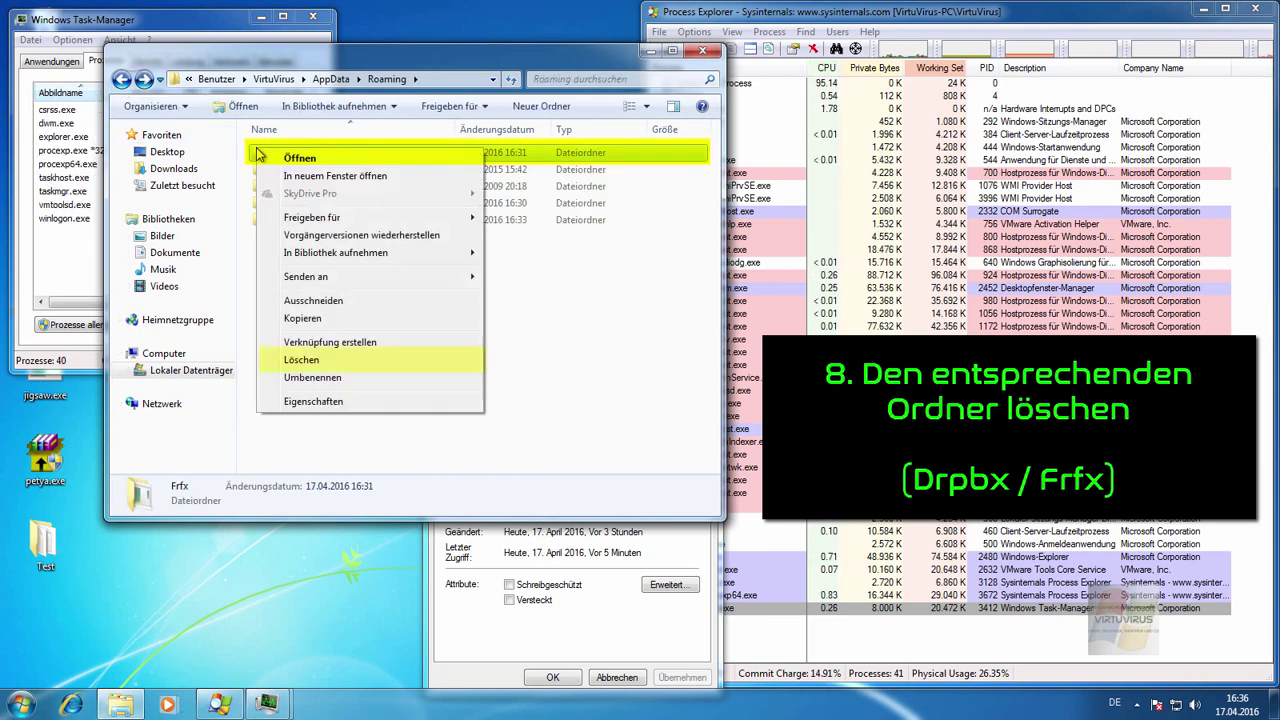
left_click(300, 361)
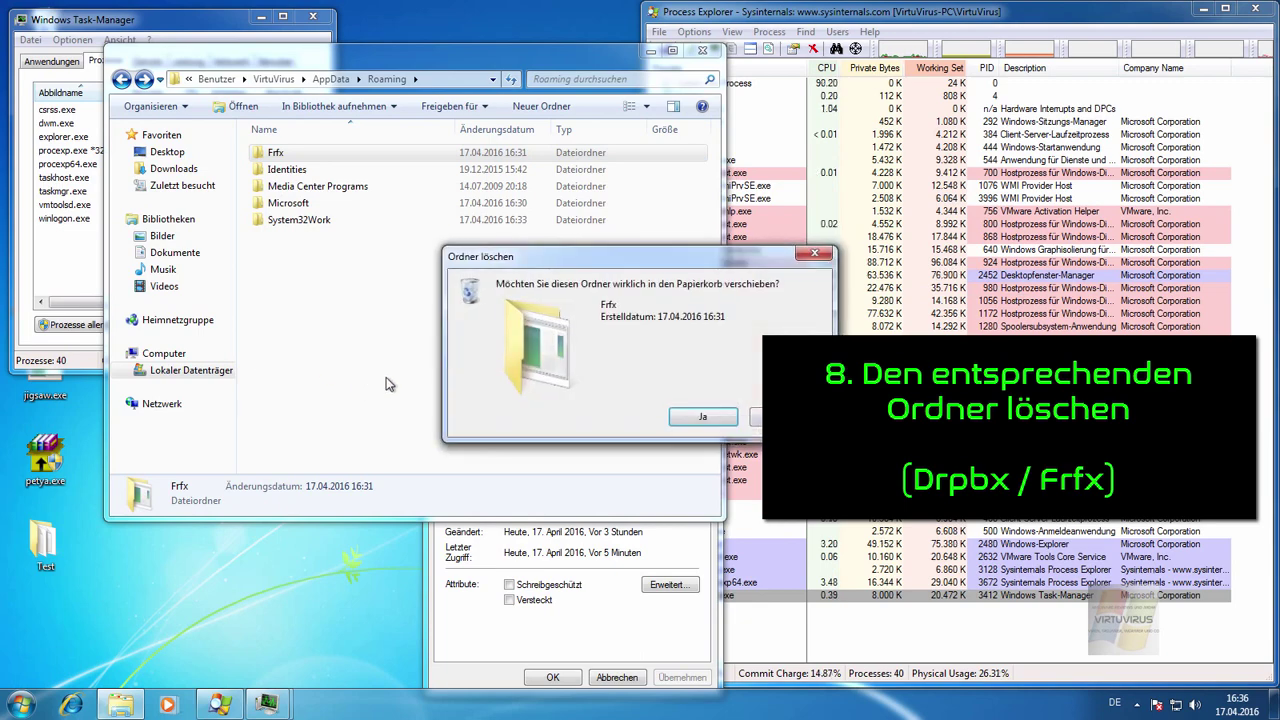
left_click(703, 416)
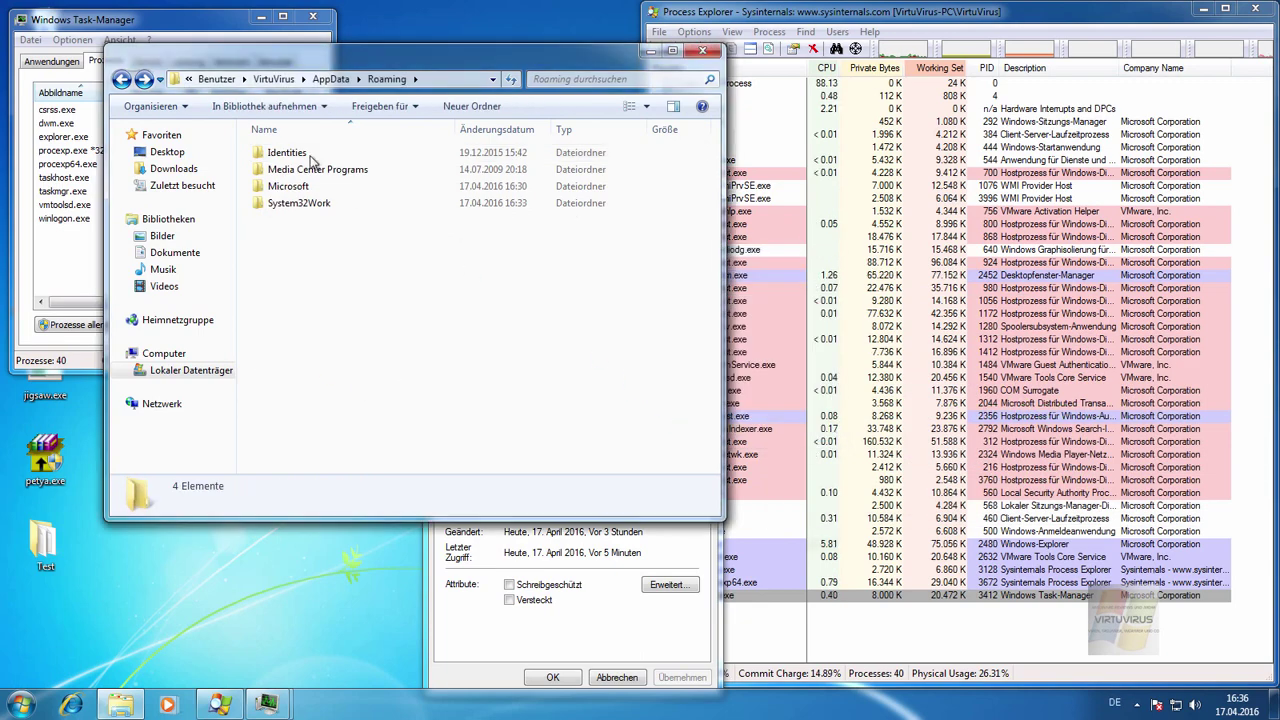
left_click(703, 50)
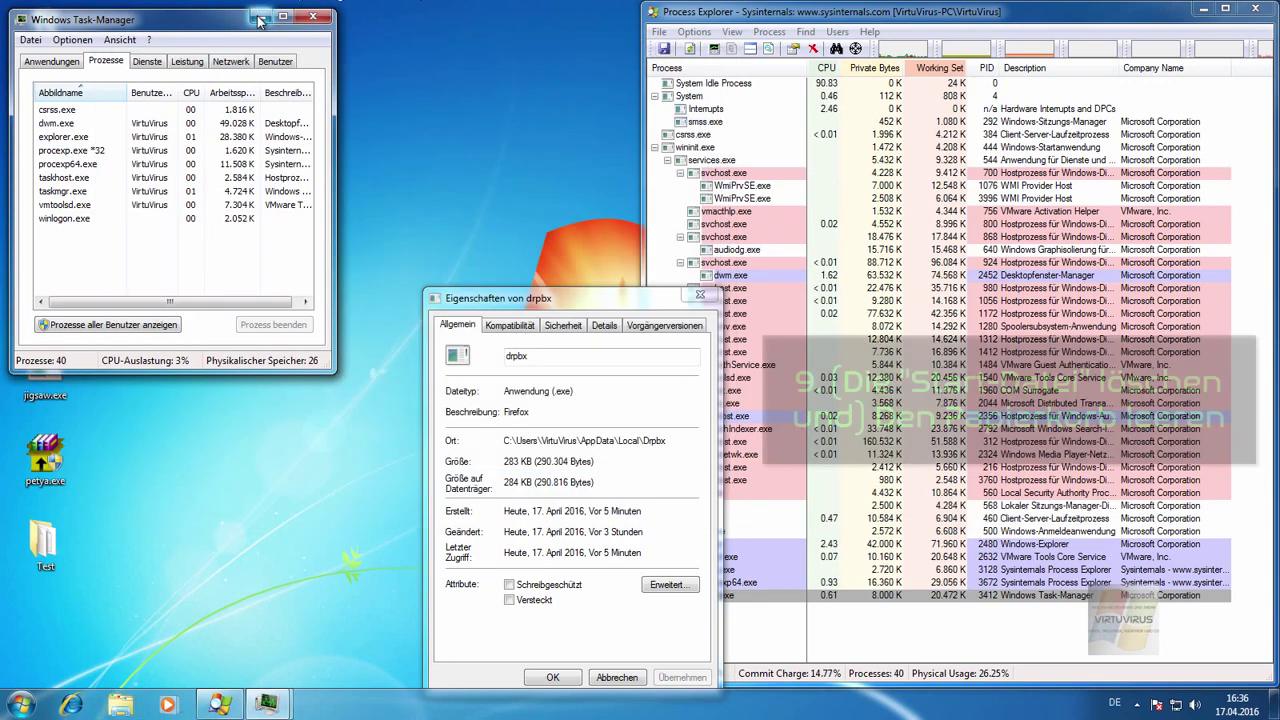
Minimize Task Manager and permanently empty the Recycle Bin holding the deleted ransomware folders.
left_click(261, 17)
right_click(36, 20)
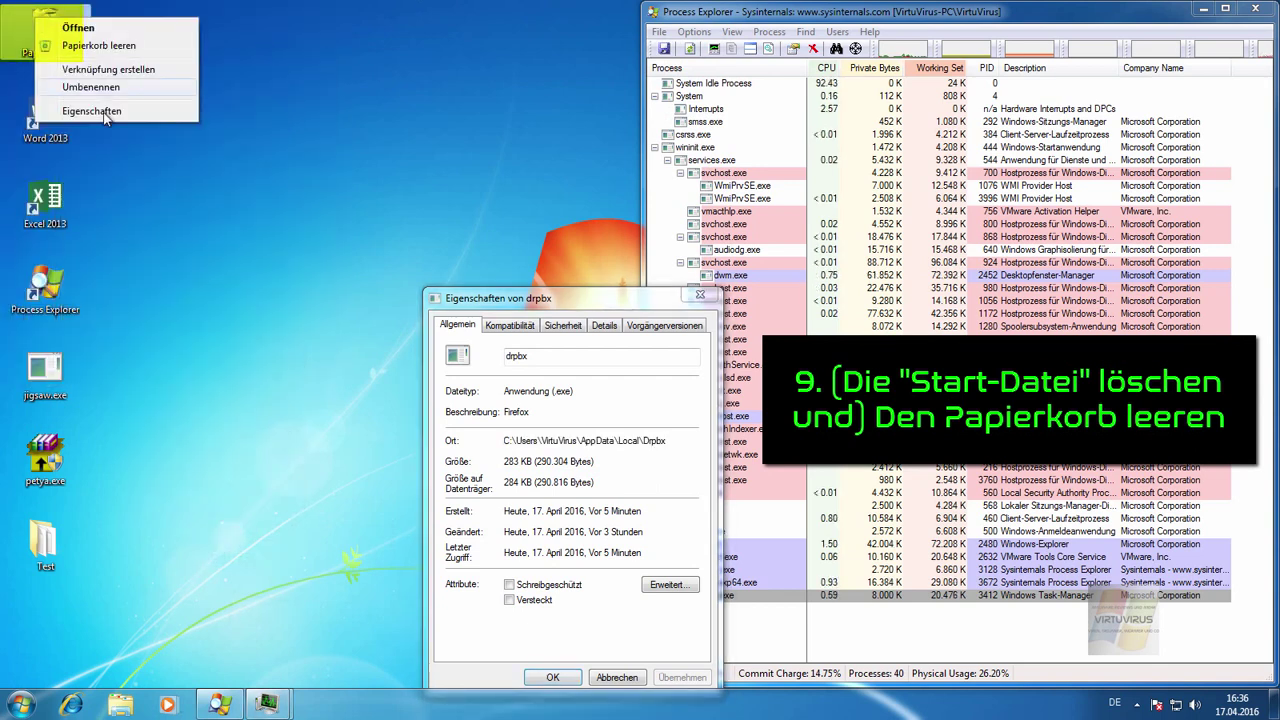
left_click(99, 46)
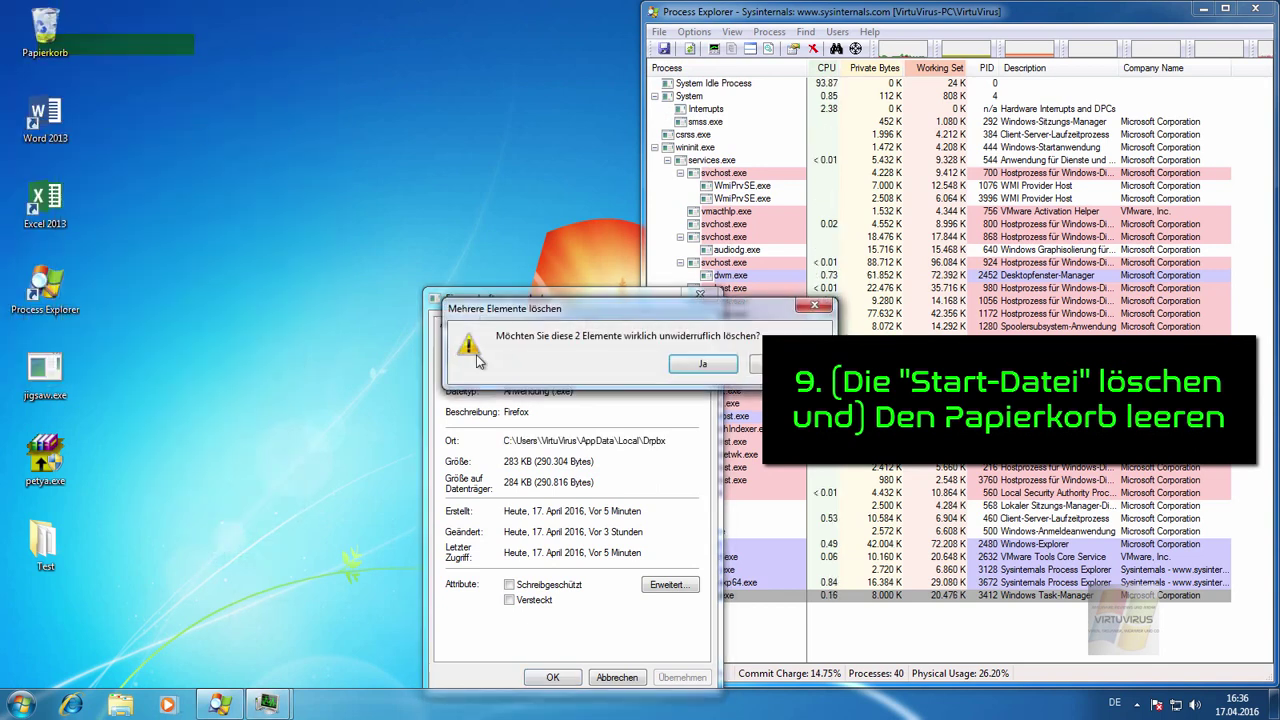
left_click(701, 367)
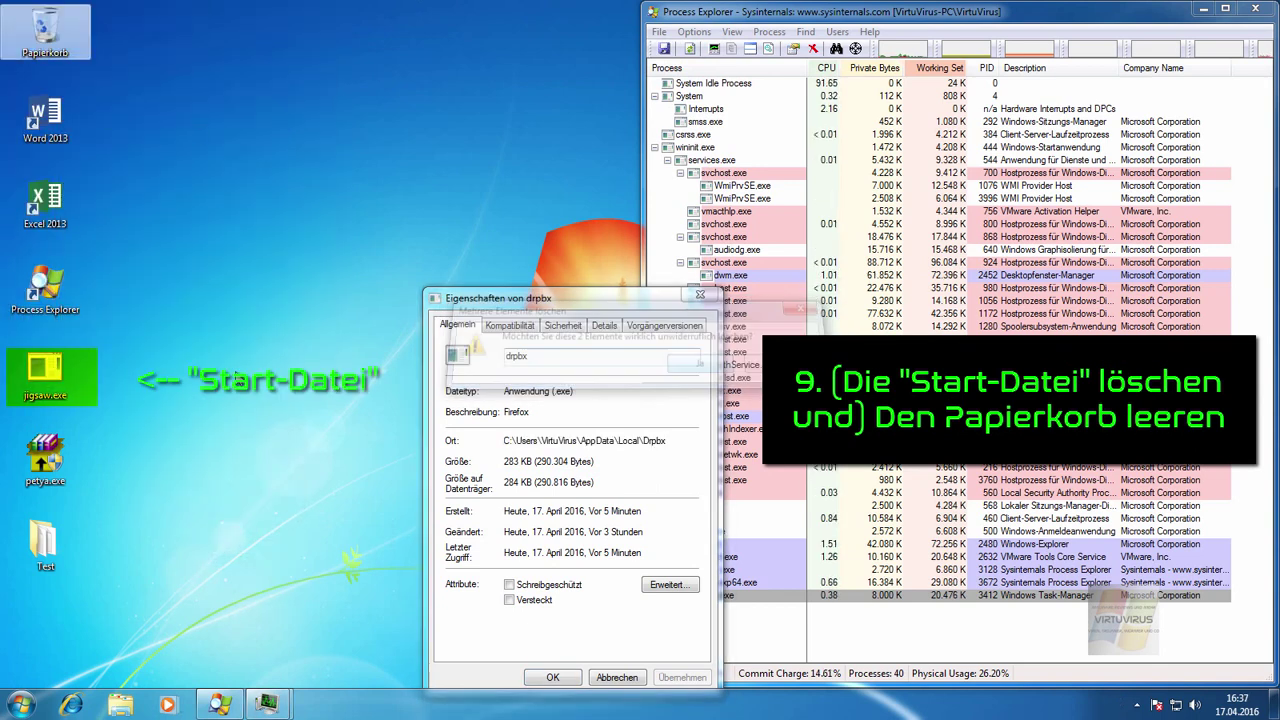
Delete jigsaw.exe from the desktop for good by emptying the Recycle Bin, and close the drpbx properties dialog.
right_click(36, 362)
left_click(101, 604)
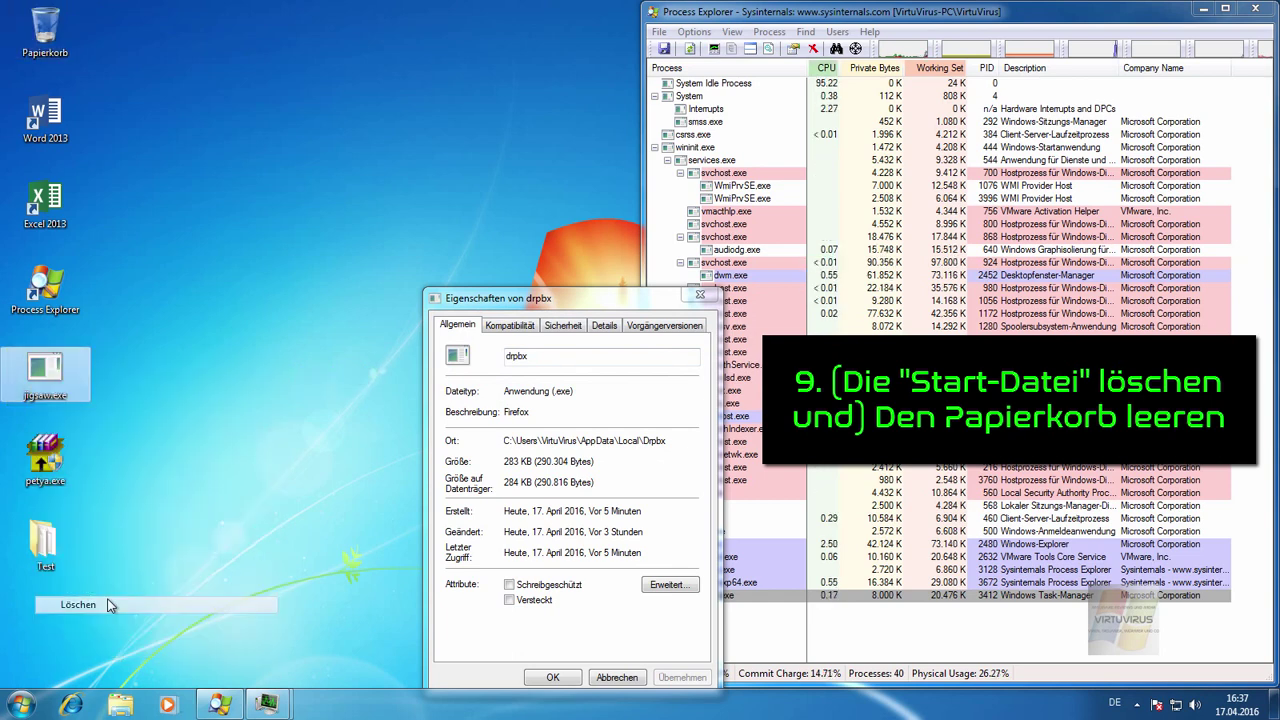
left_click(703, 413)
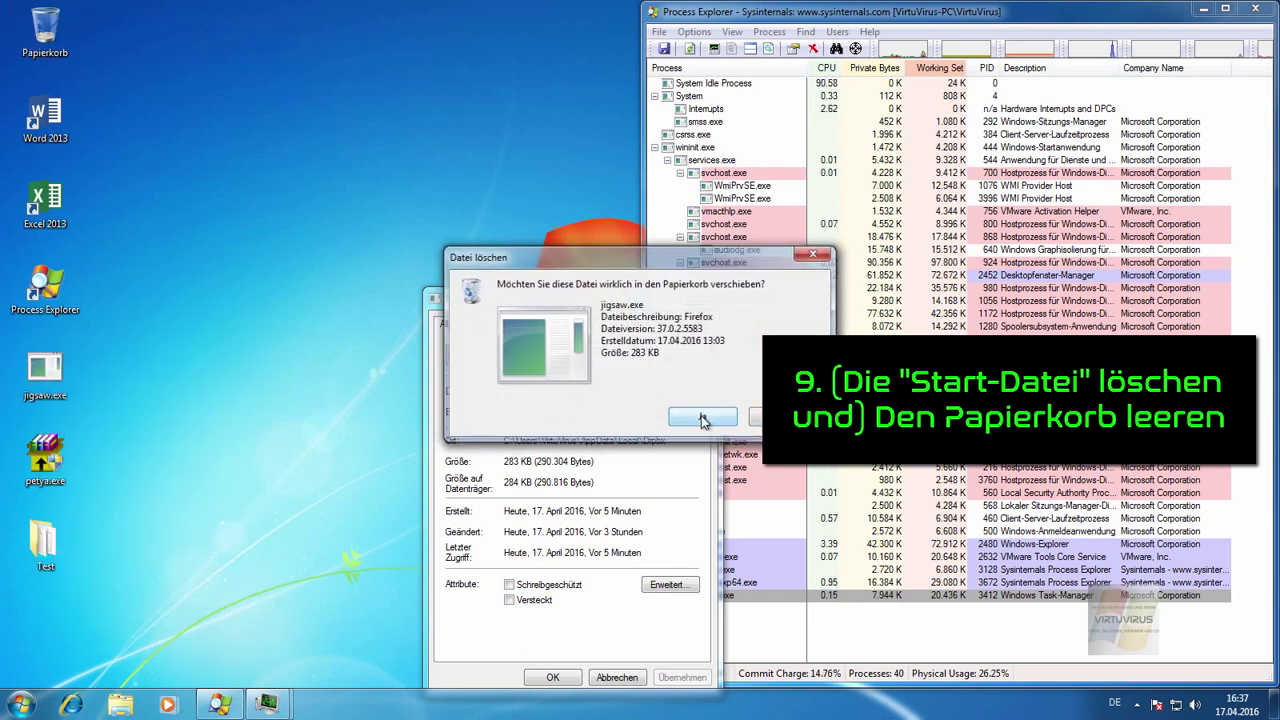
right_click(22, 20)
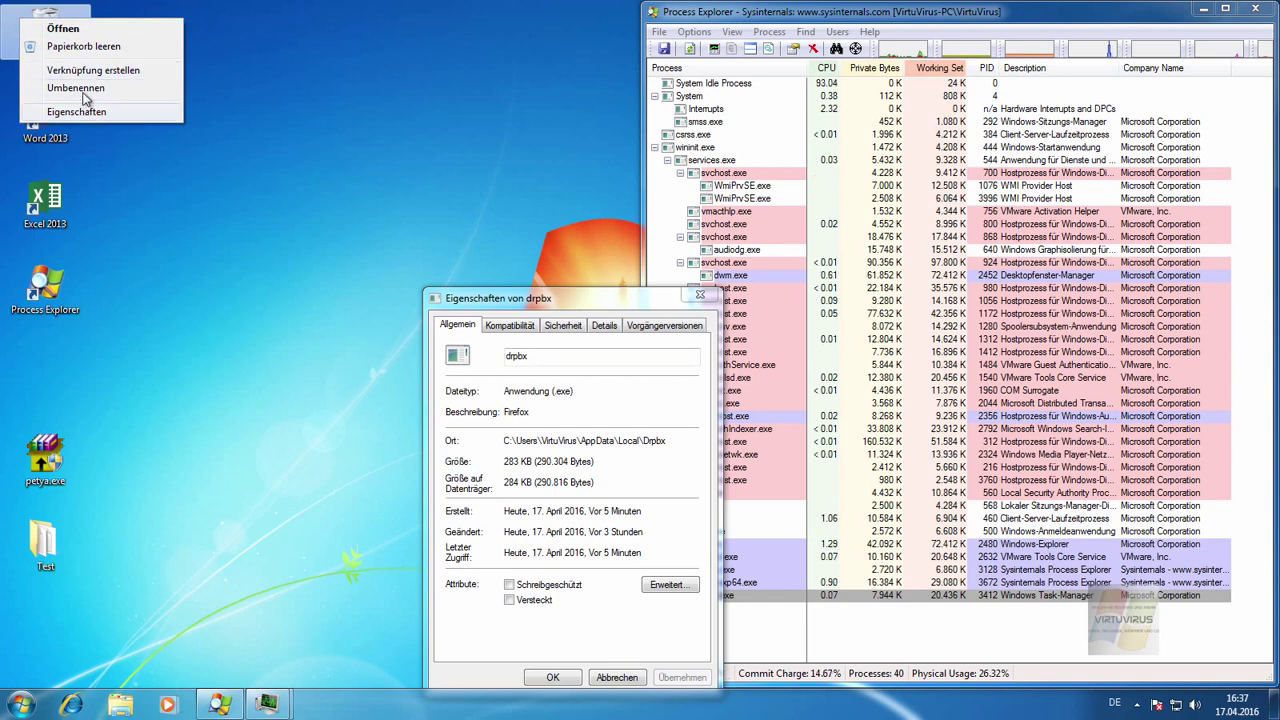
left_click(85, 47)
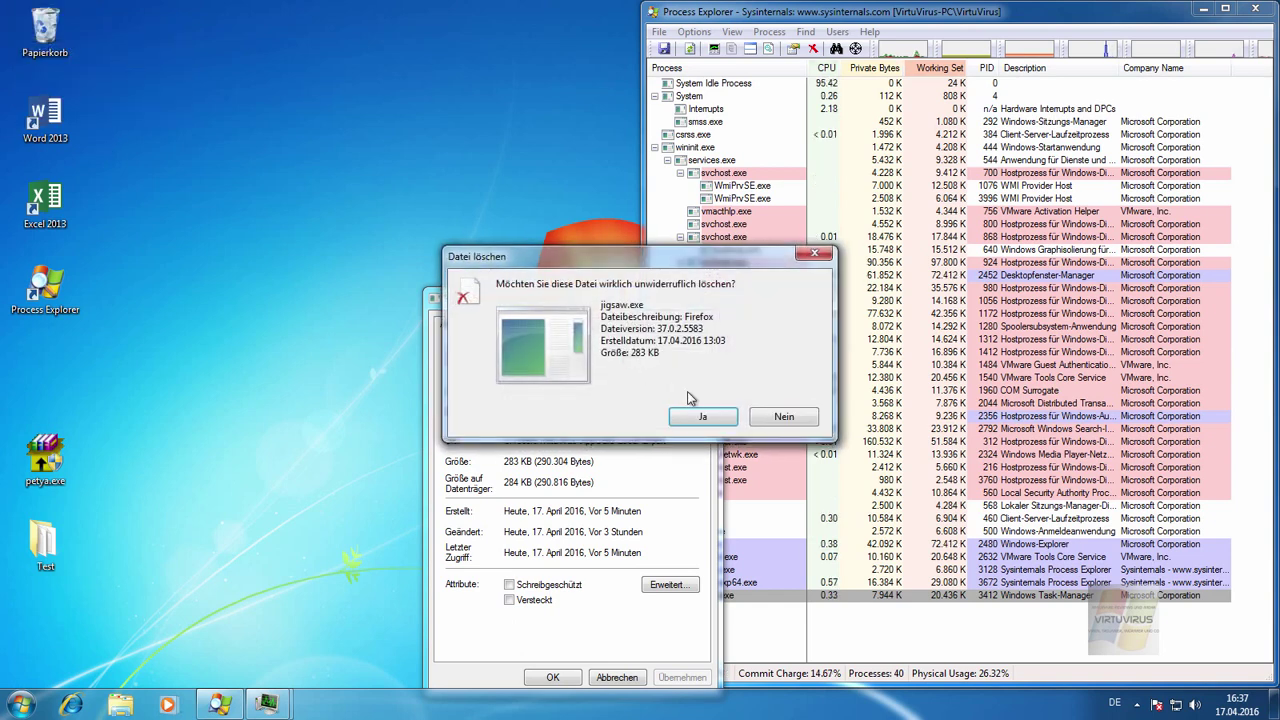
left_click(697, 412)
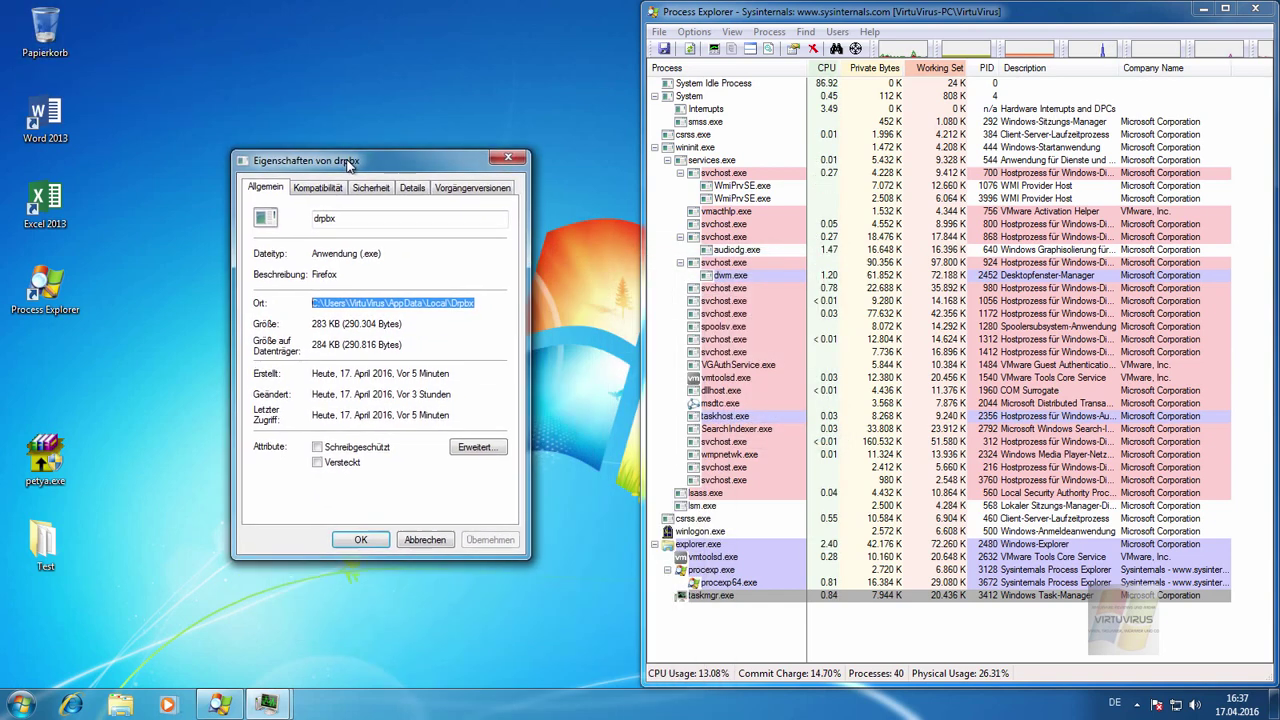
left_click(430, 519)
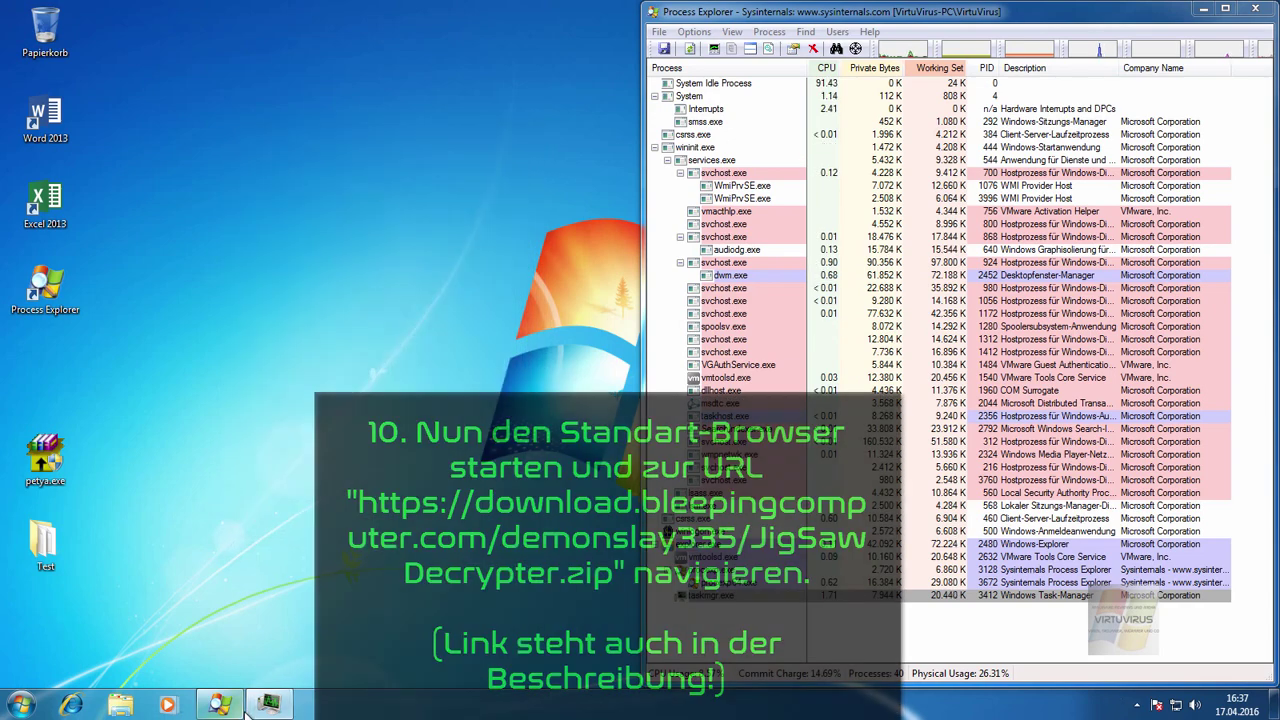
Switch to Internet Explorer, download the JigSaw Decrypter ZIP from its saved favorite to the Desktop, and close the browser.
left_click(70, 705)
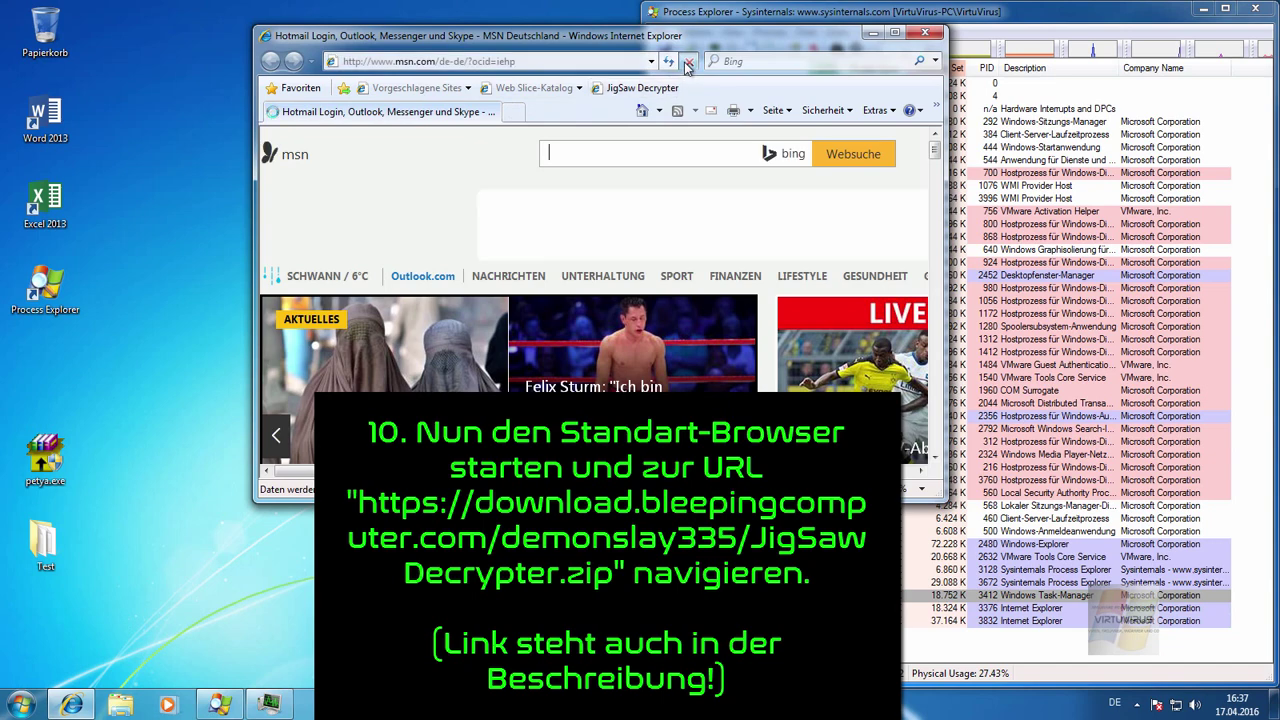
left_click(617, 90)
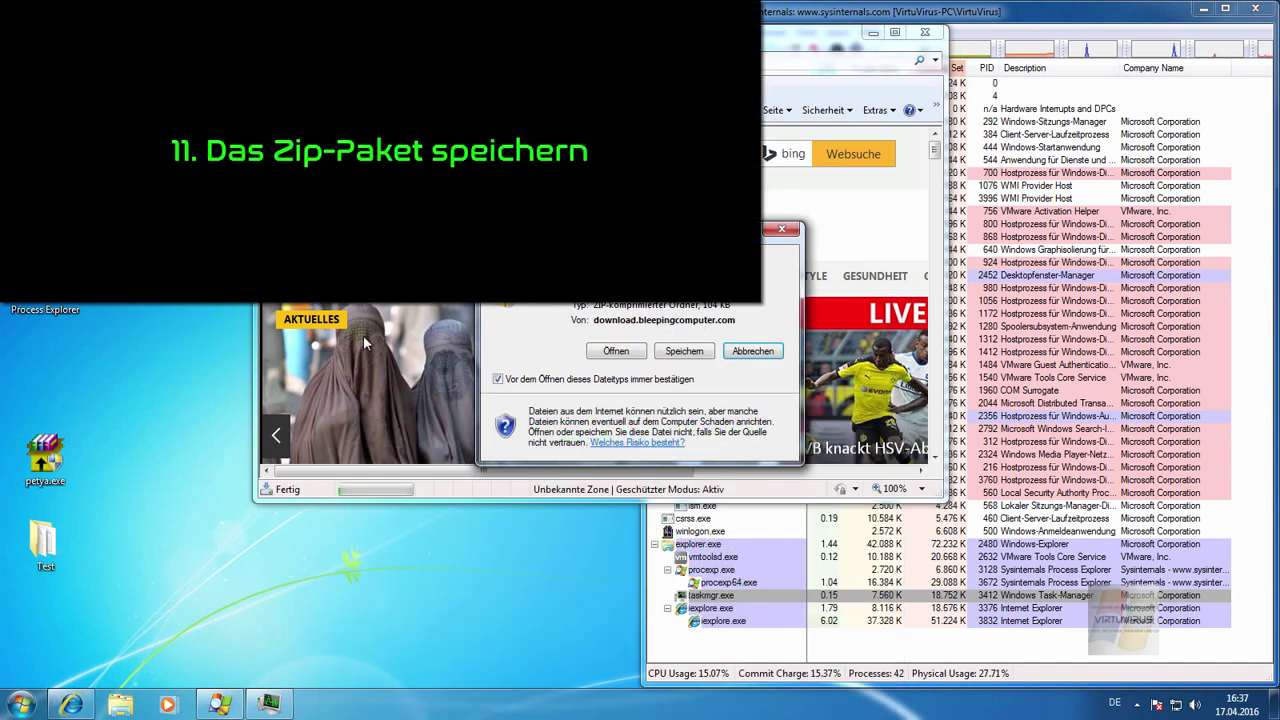
left_click(690, 351)
left_click(545, 355)
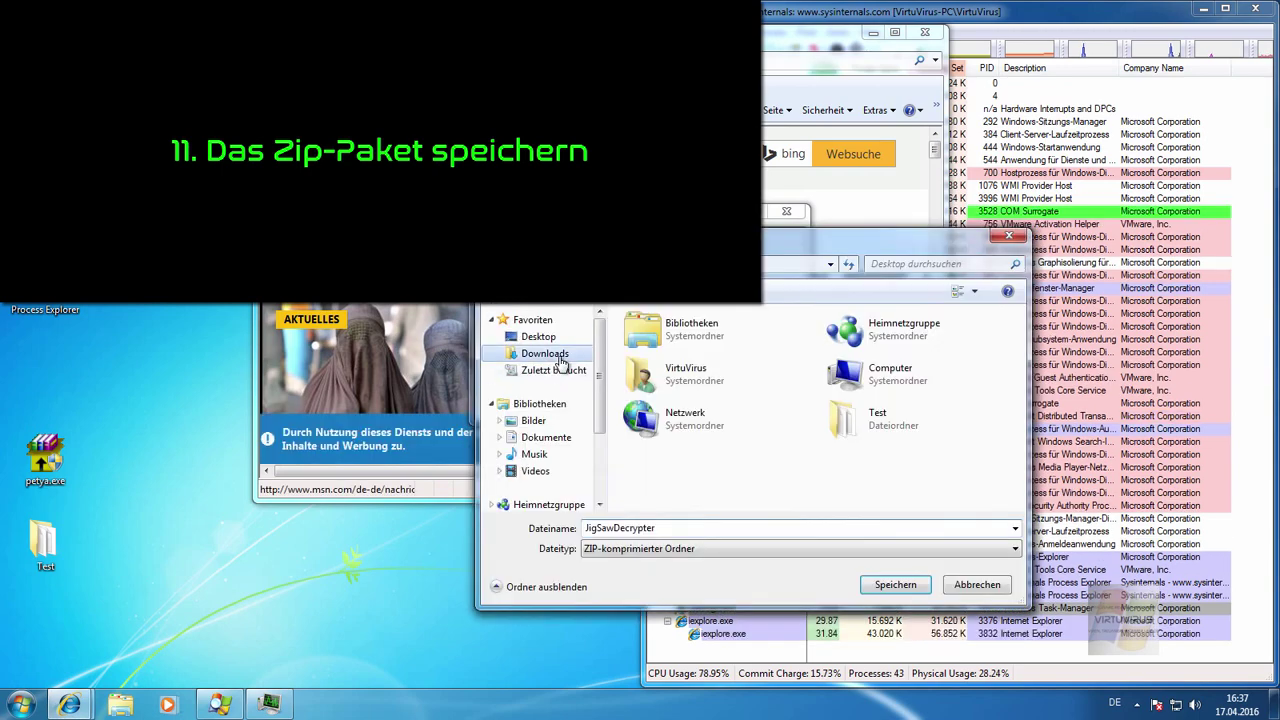
left_click(540, 337)
left_click(884, 588)
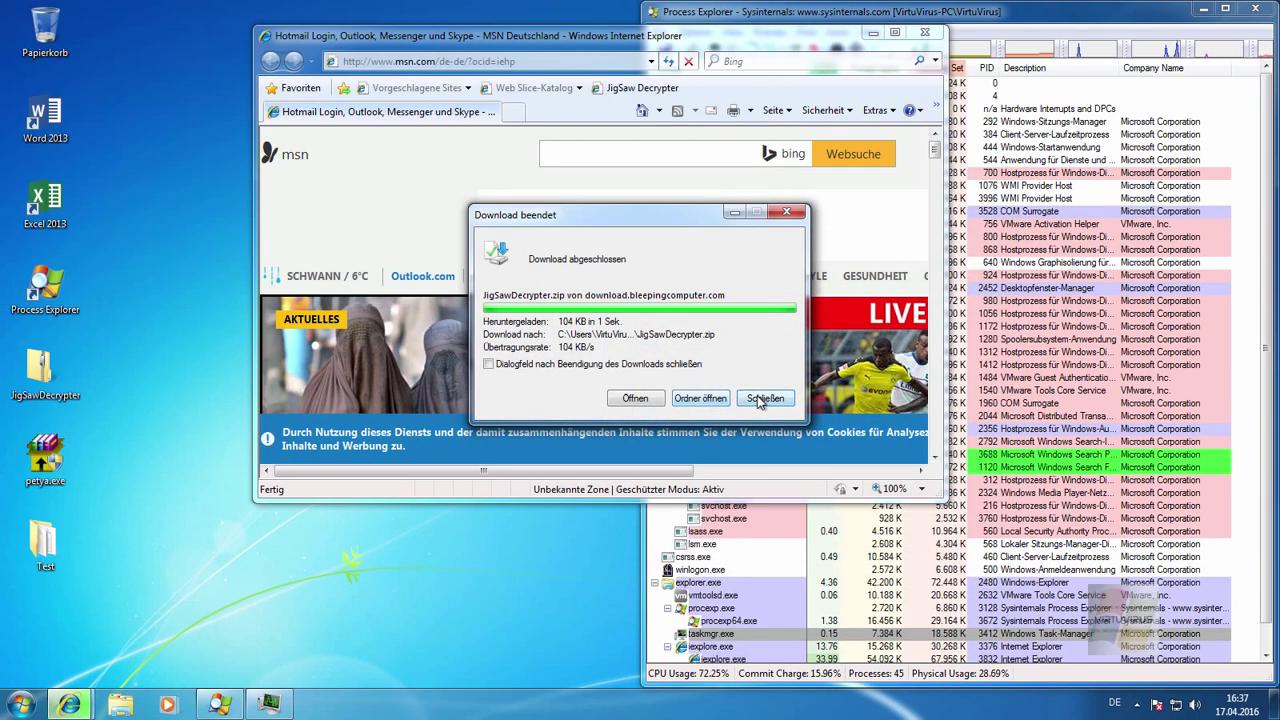
left_click(766, 320)
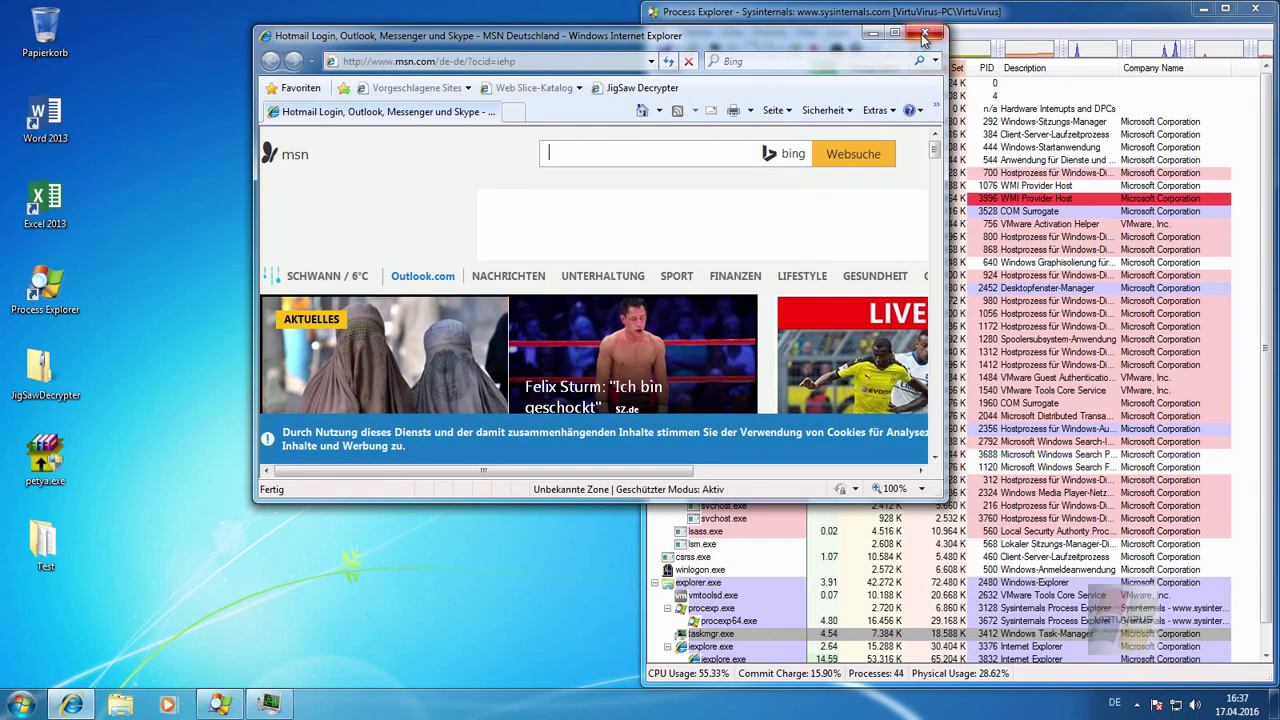
left_click(924, 33)
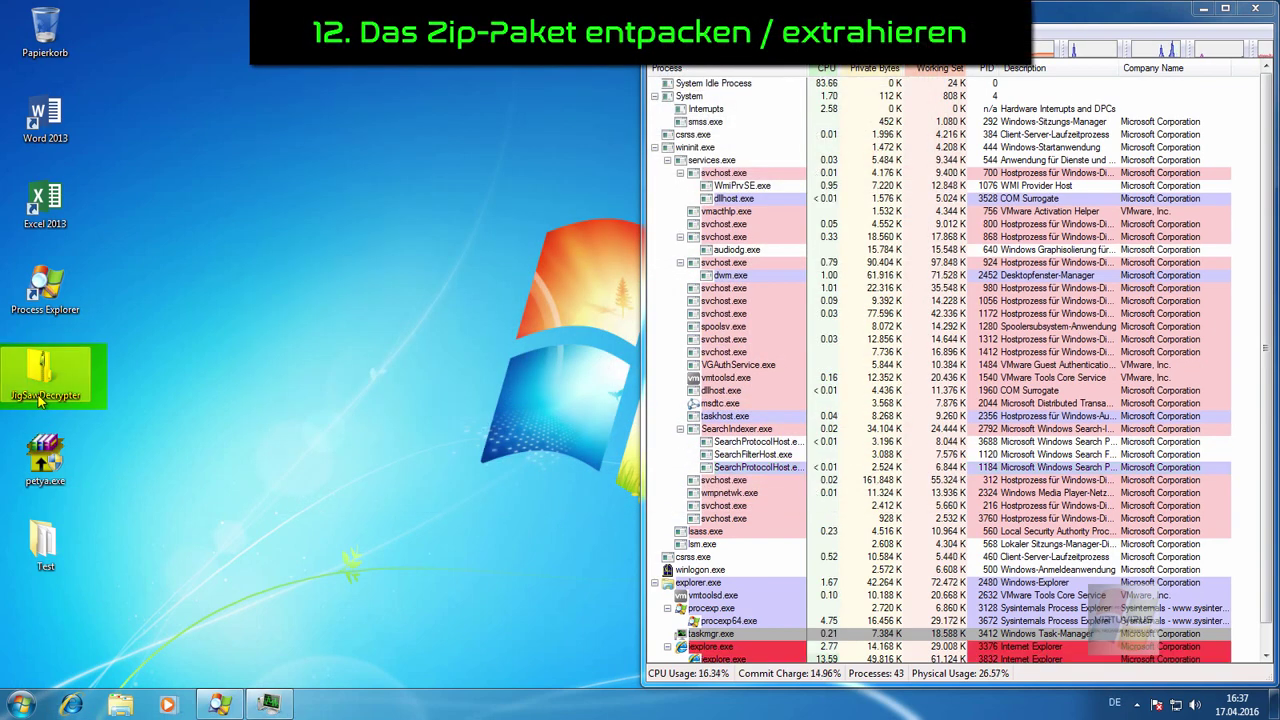
Extract the downloaded JigSawDecrypter archive into a JigSawDecrypter folder on the desktop.
right_click(40, 398)
left_click(80, 453)
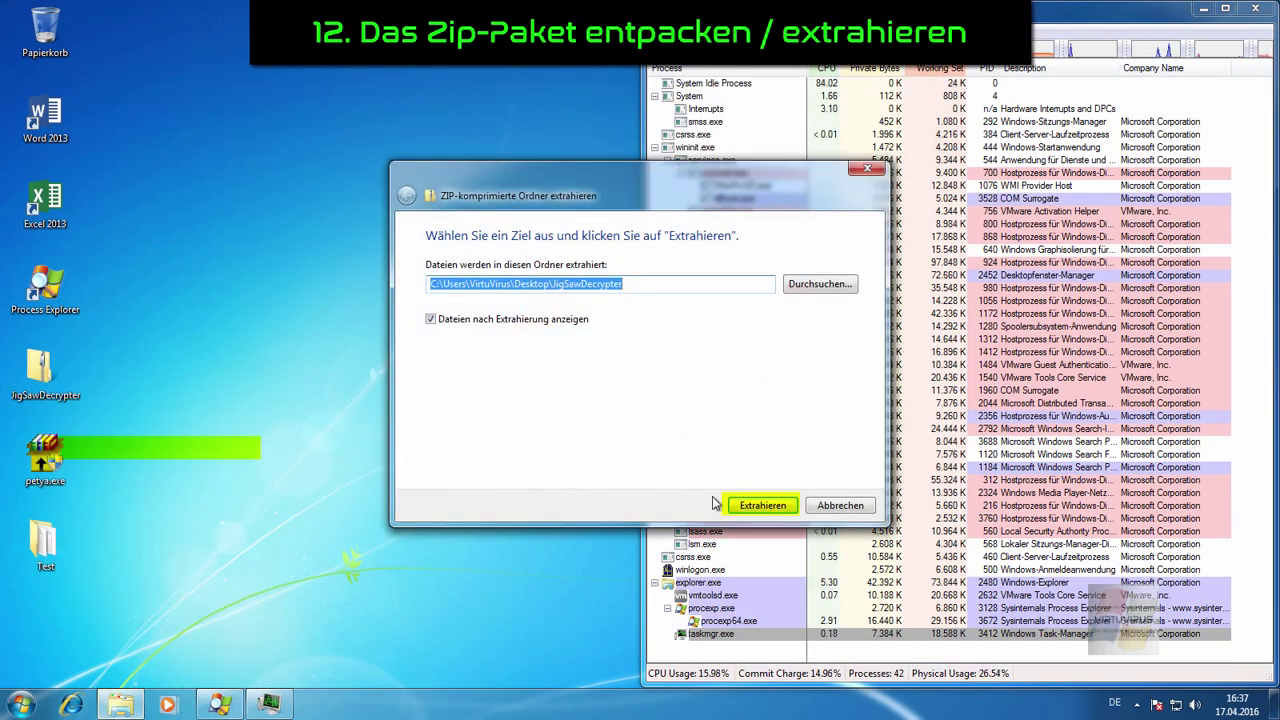
left_click(752, 505)
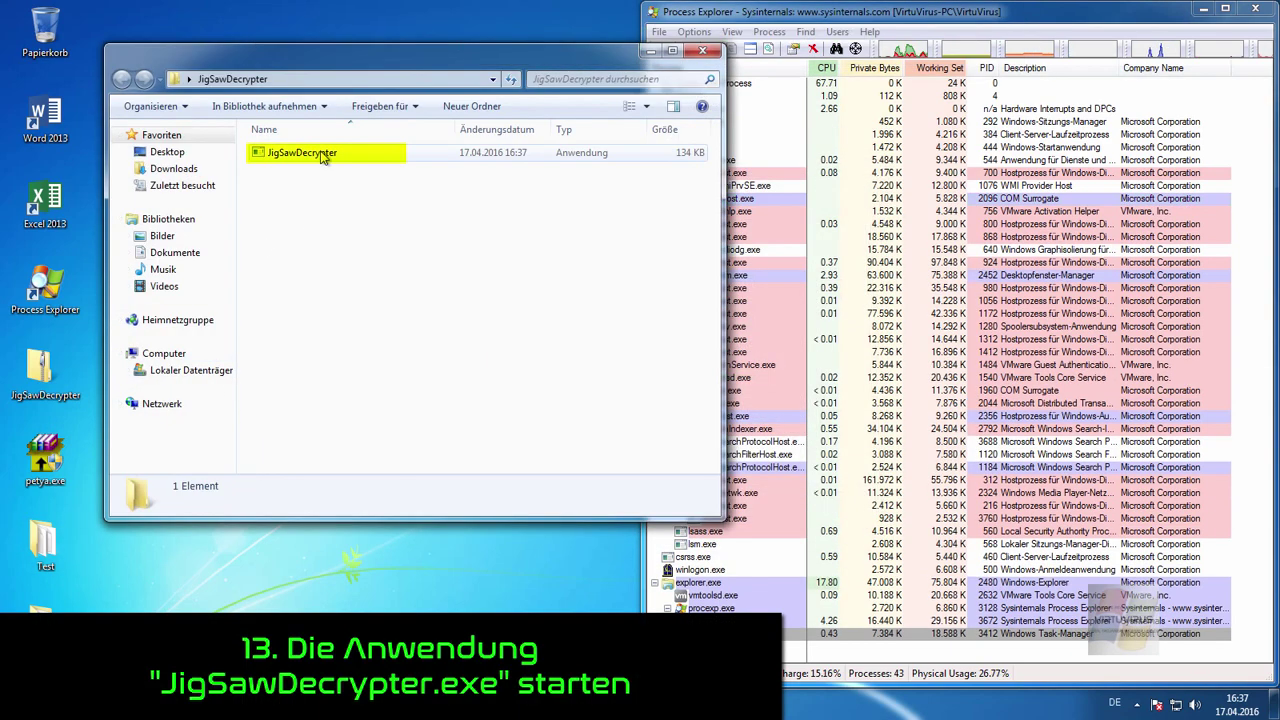
Start the extracted JigSawDecrypter application and allow it to run.
right_click(323, 157)
left_click(340, 172)
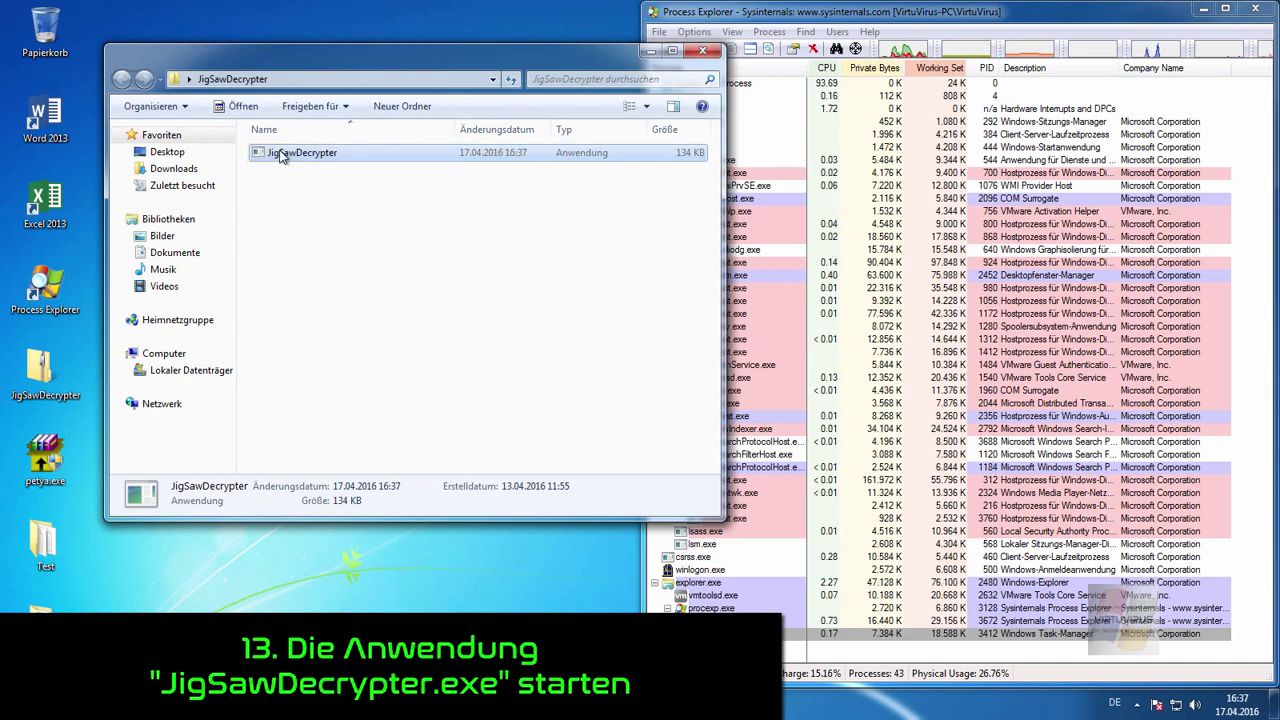
left_click(680, 360)
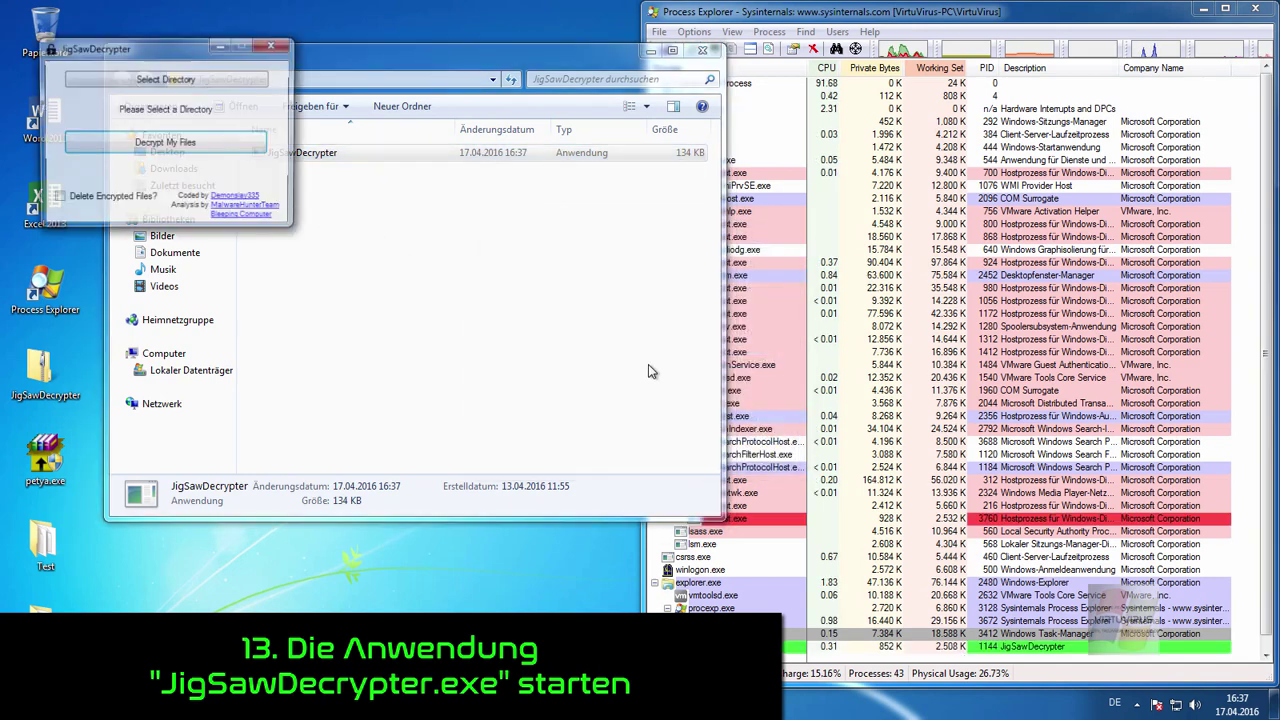
Decrypt the files on drive C:\ with JigSawDecrypter, with Delete Encrypted Files enabled.
left_click(86, 81)
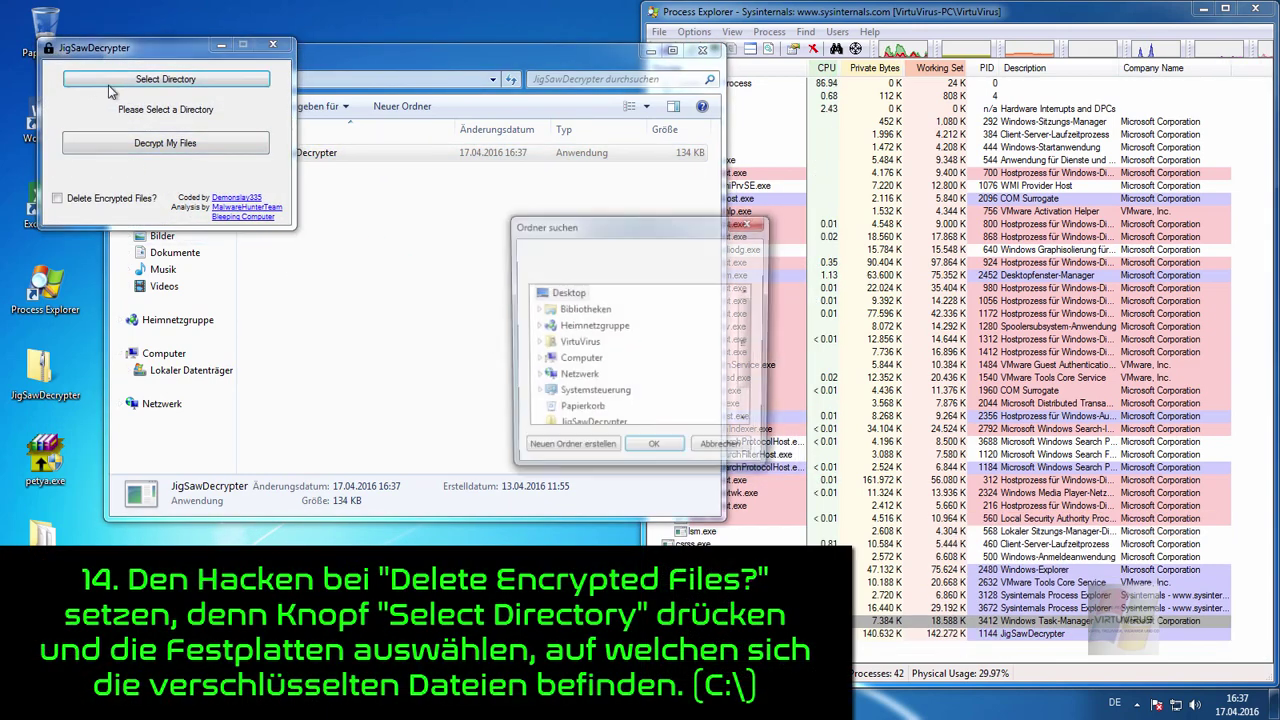
scroll(632, 353, "down", 1)
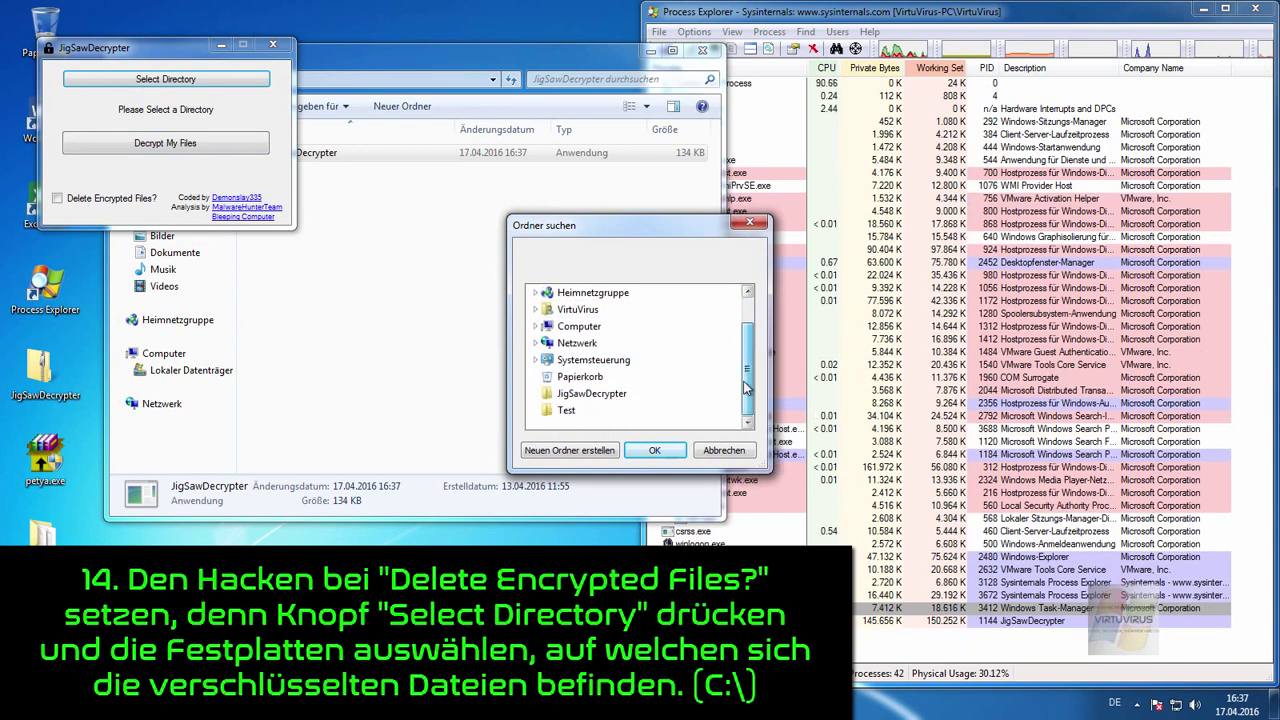
left_click(537, 326)
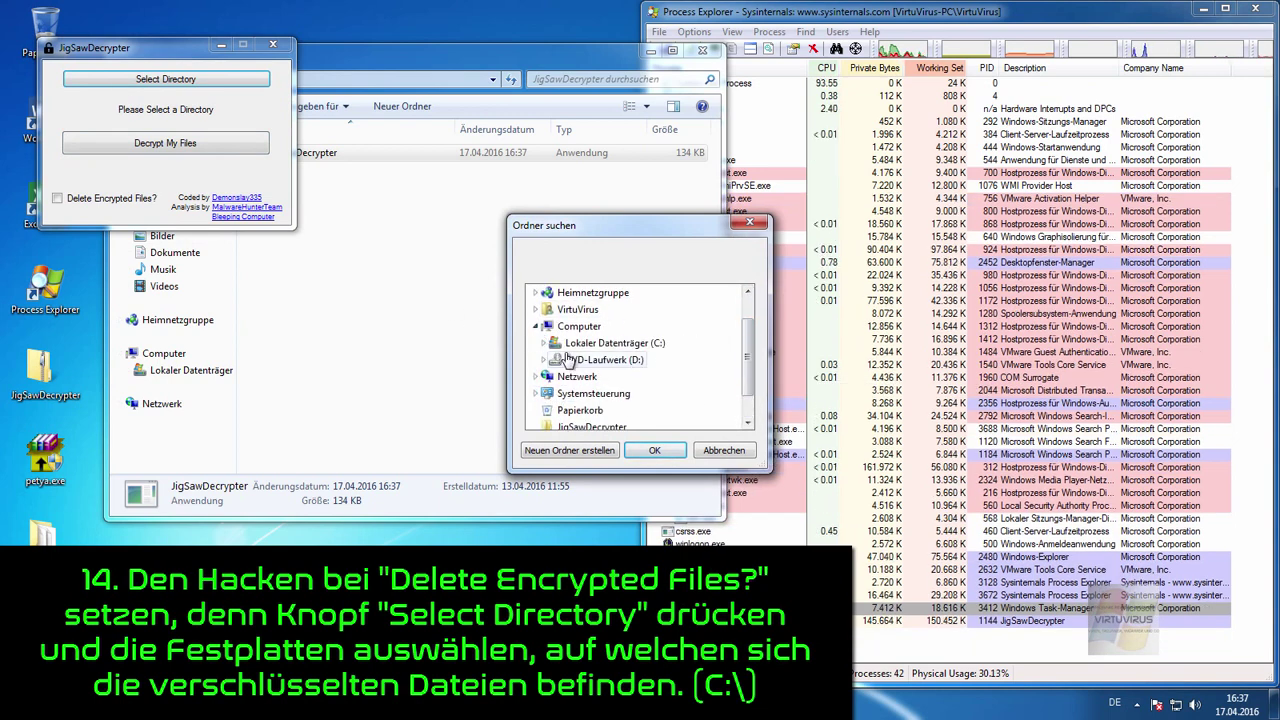
left_click(600, 343)
left_click(654, 450)
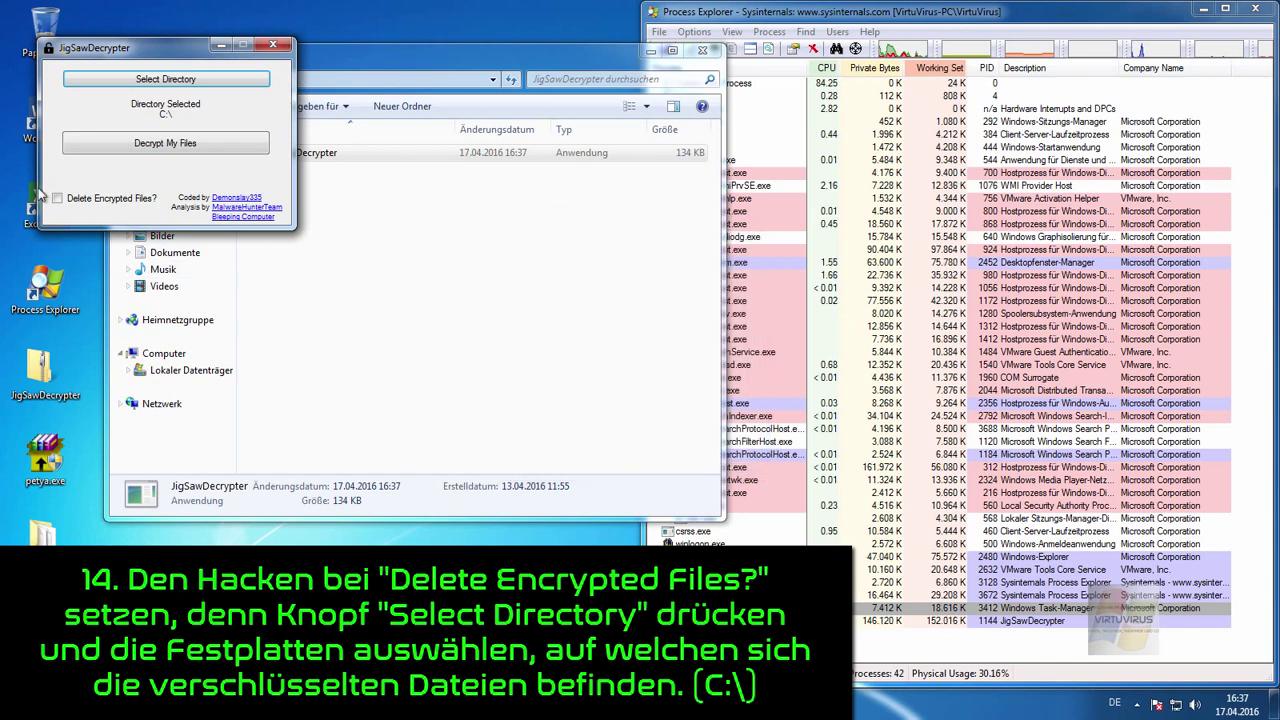
left_click(72, 199)
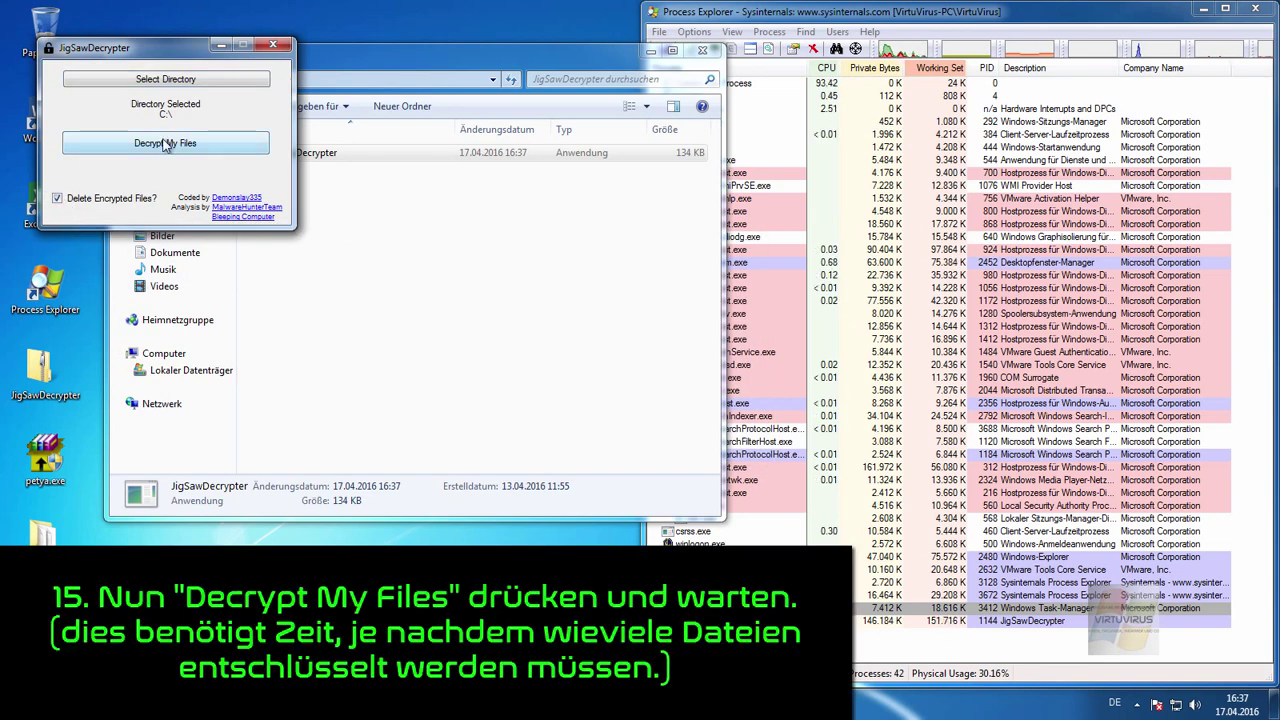
left_click(165, 145)
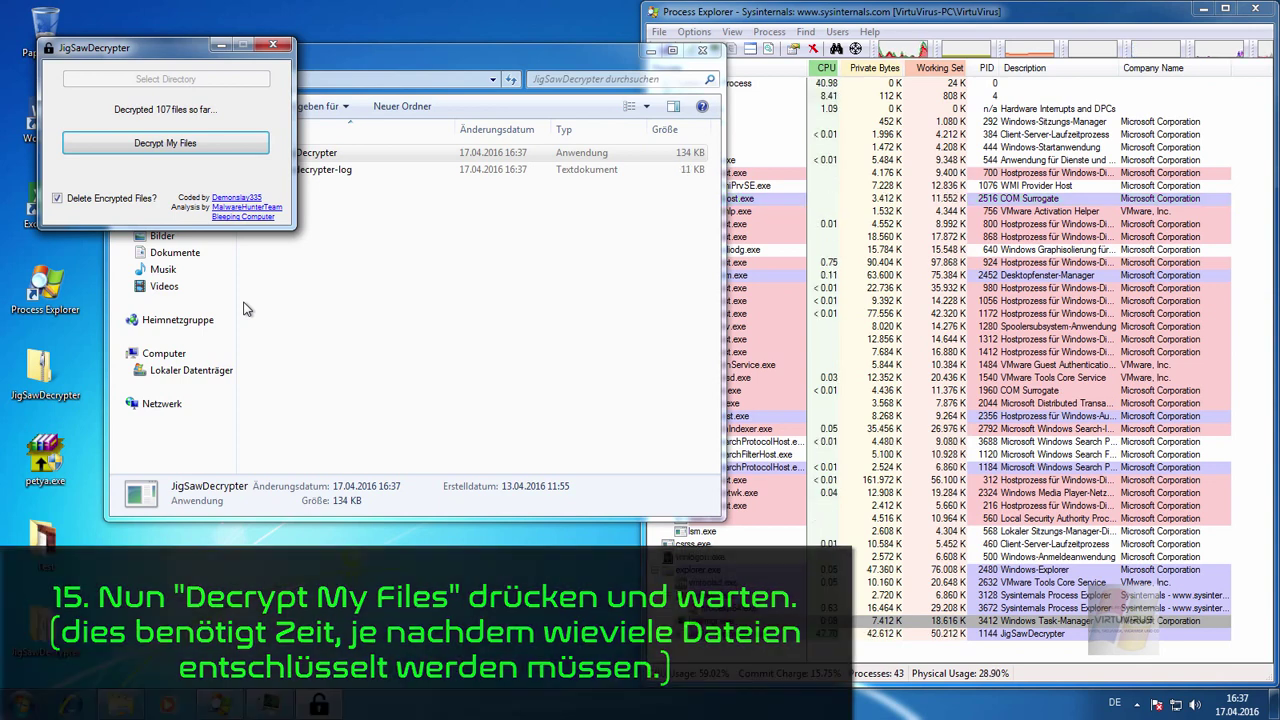
Open the Test folder on the desktop and view its decrypted Test-Bild images one after another, closing the viewer at the end.
double_click(48, 540)
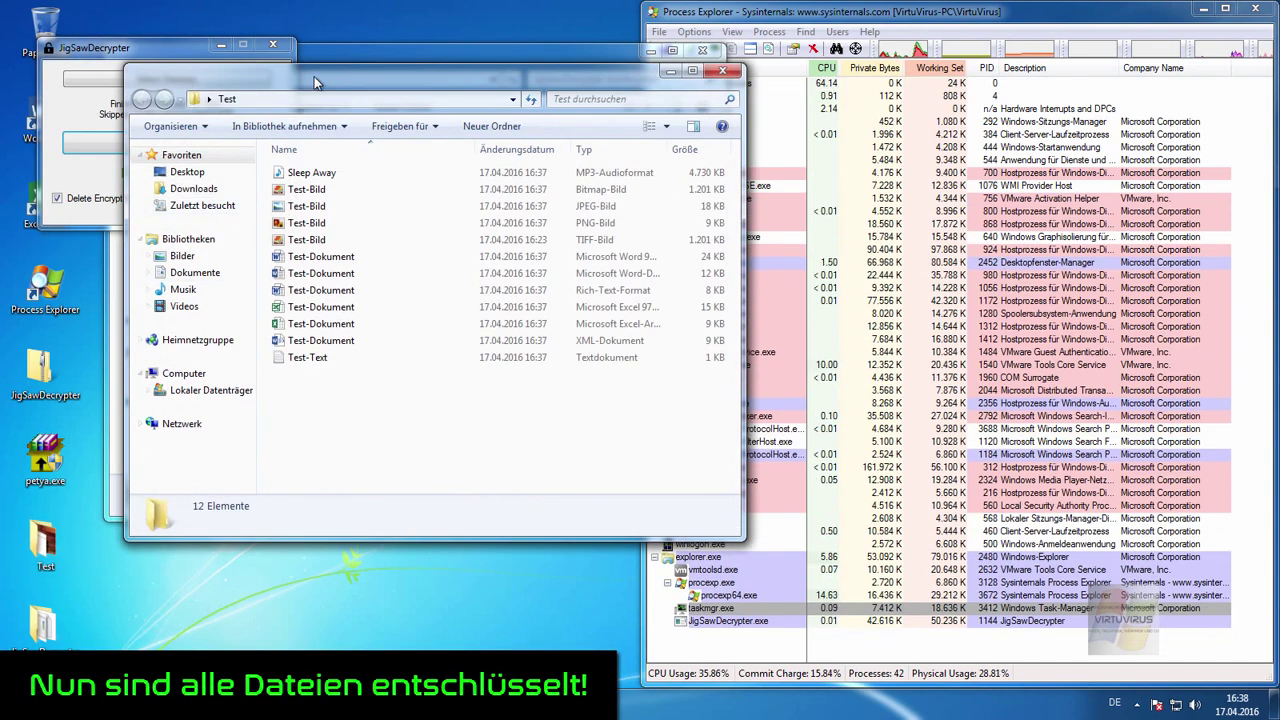
left_click_drag(314, 76, 559, 57)
left_click(555, 172)
double_click(552, 172)
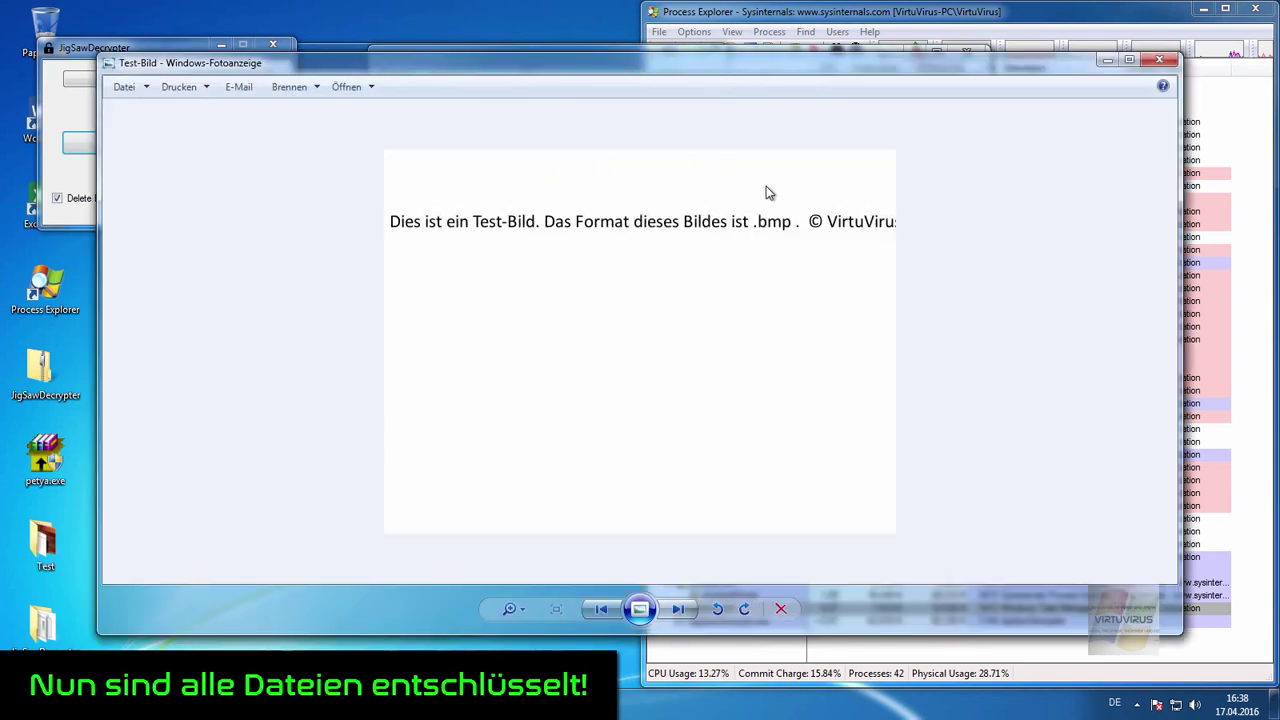
left_click(677, 611)
left_click(677, 611)
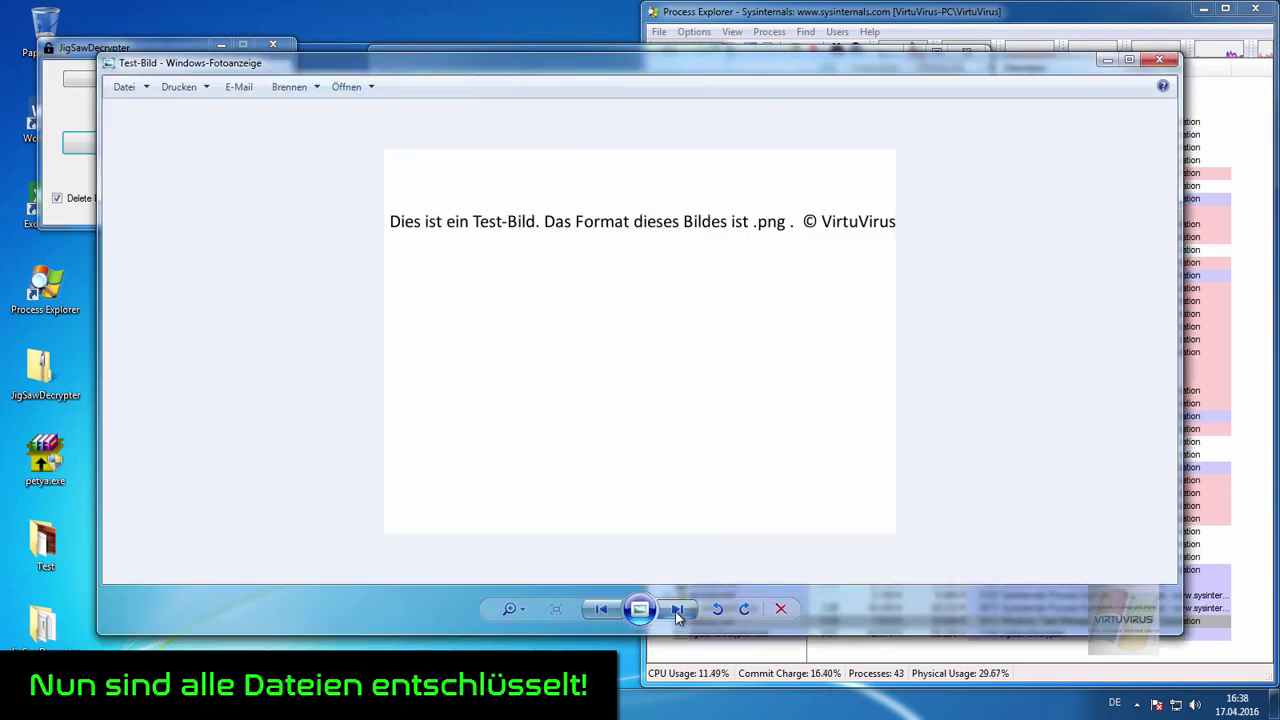
left_click(677, 611)
left_click(677, 611)
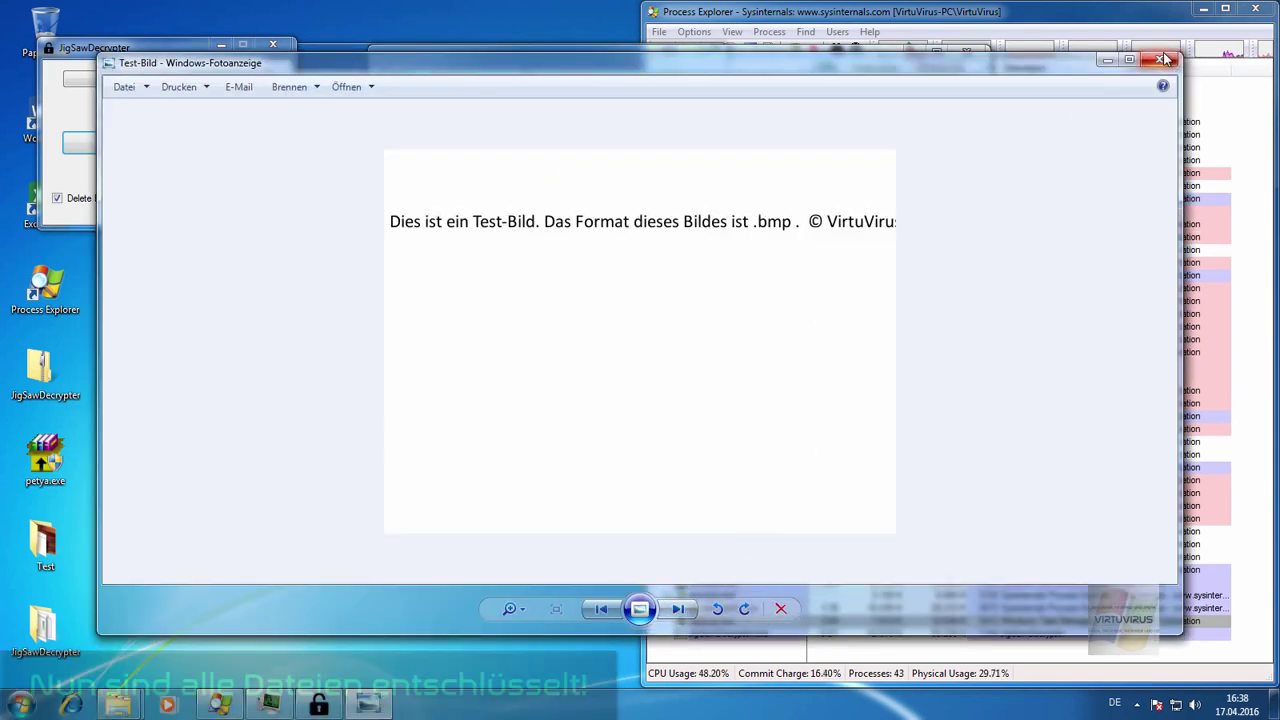
left_click(1159, 60)
Open and close the decrypted .doc, .docx and Rich-Text versions of Test-Dokument in Word to check them.
double_click(585, 240)
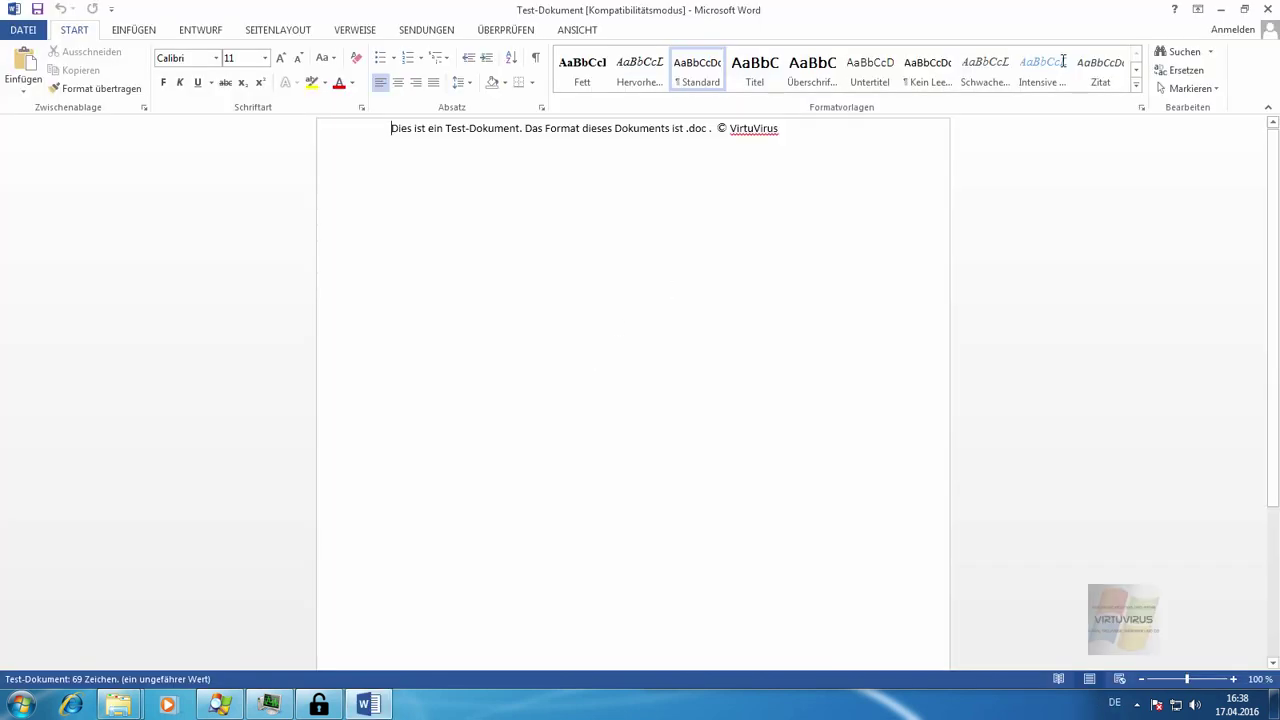
left_click(1266, 9)
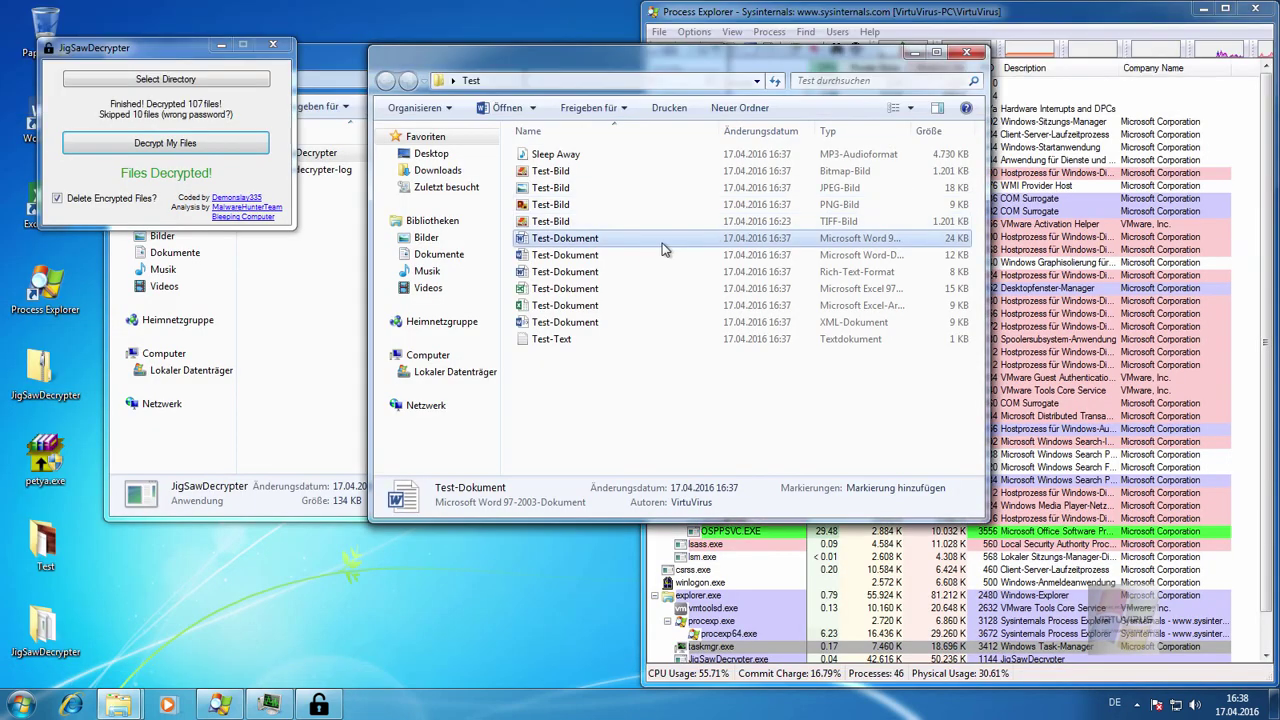
double_click(652, 254)
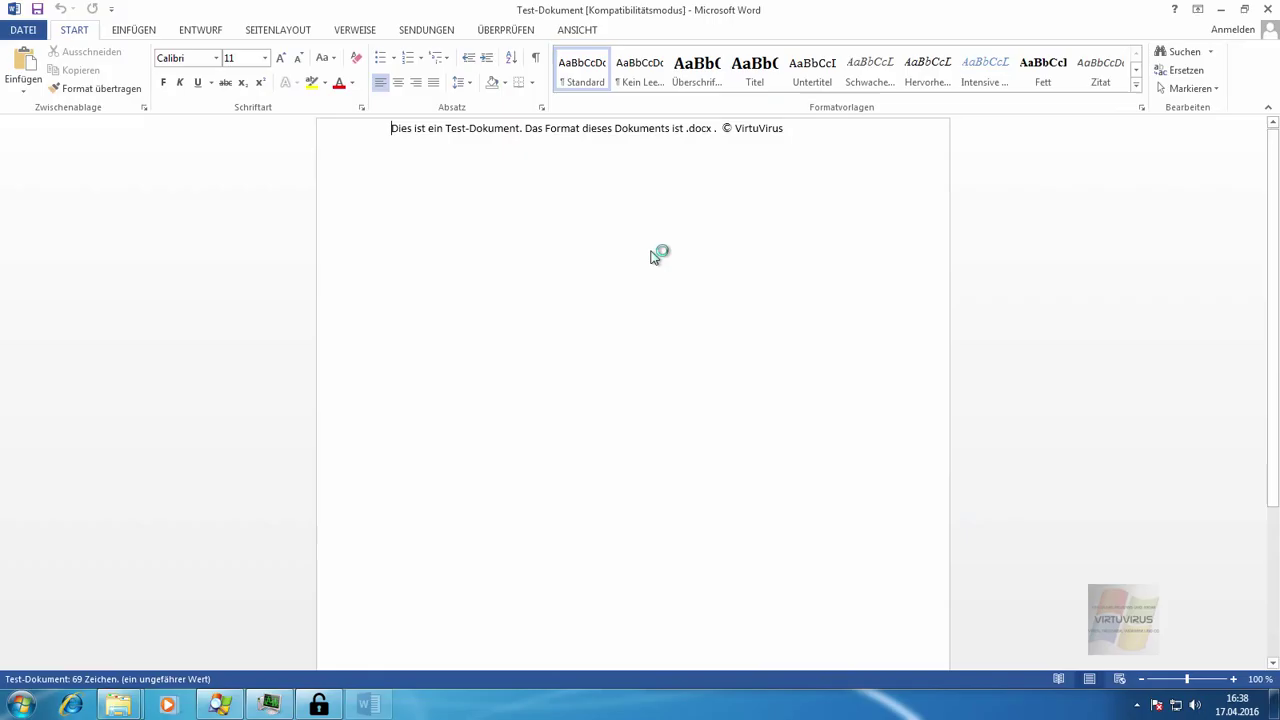
key("alt+F4")
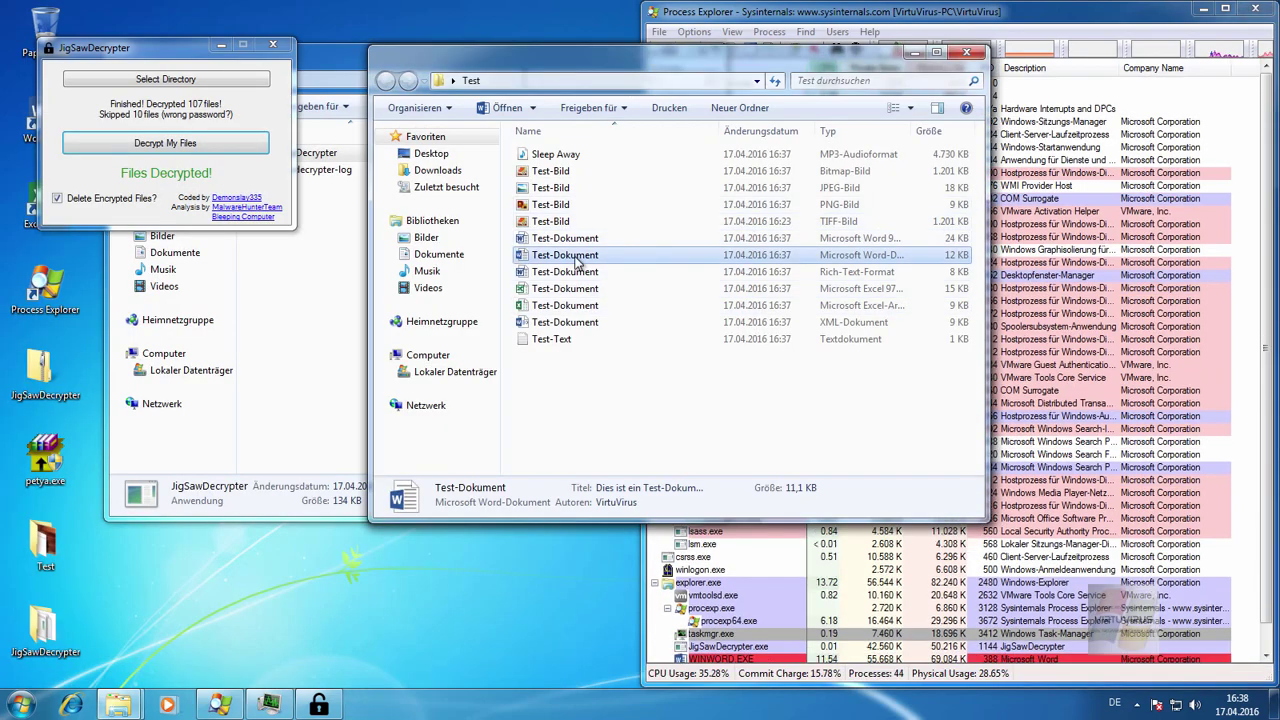
left_click(565, 272)
double_click(563, 273)
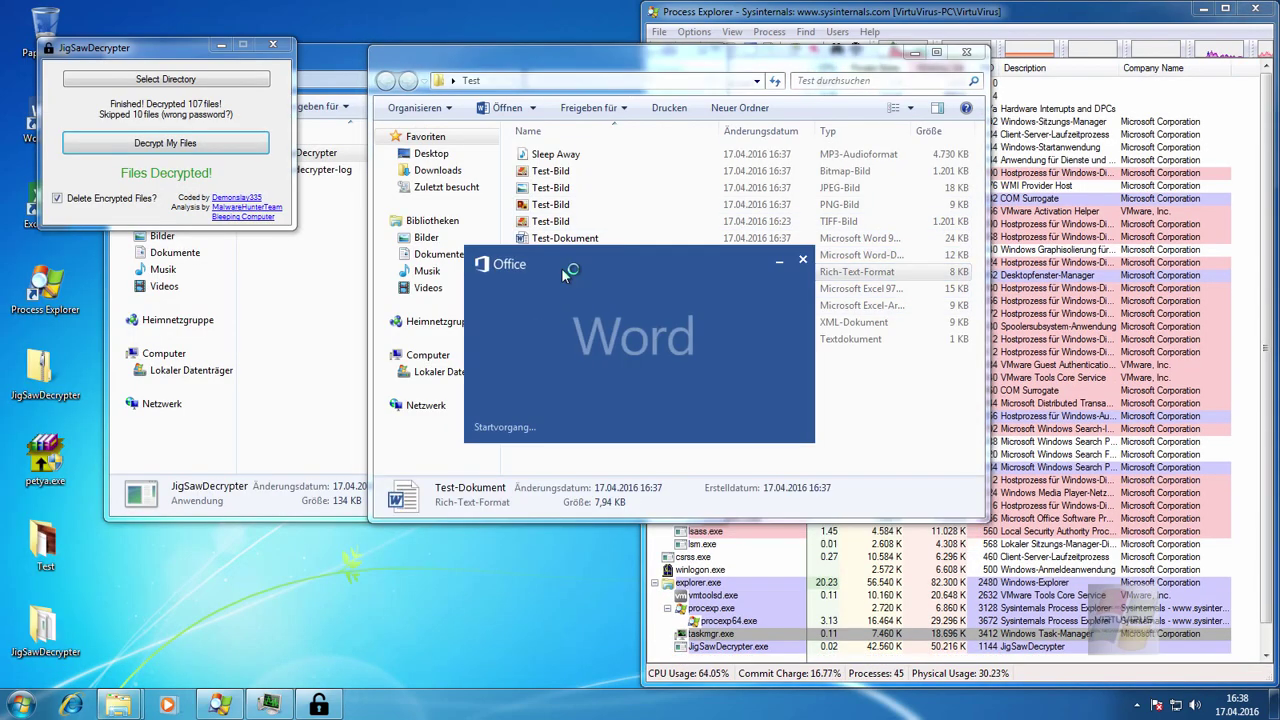
key("alt+F4")
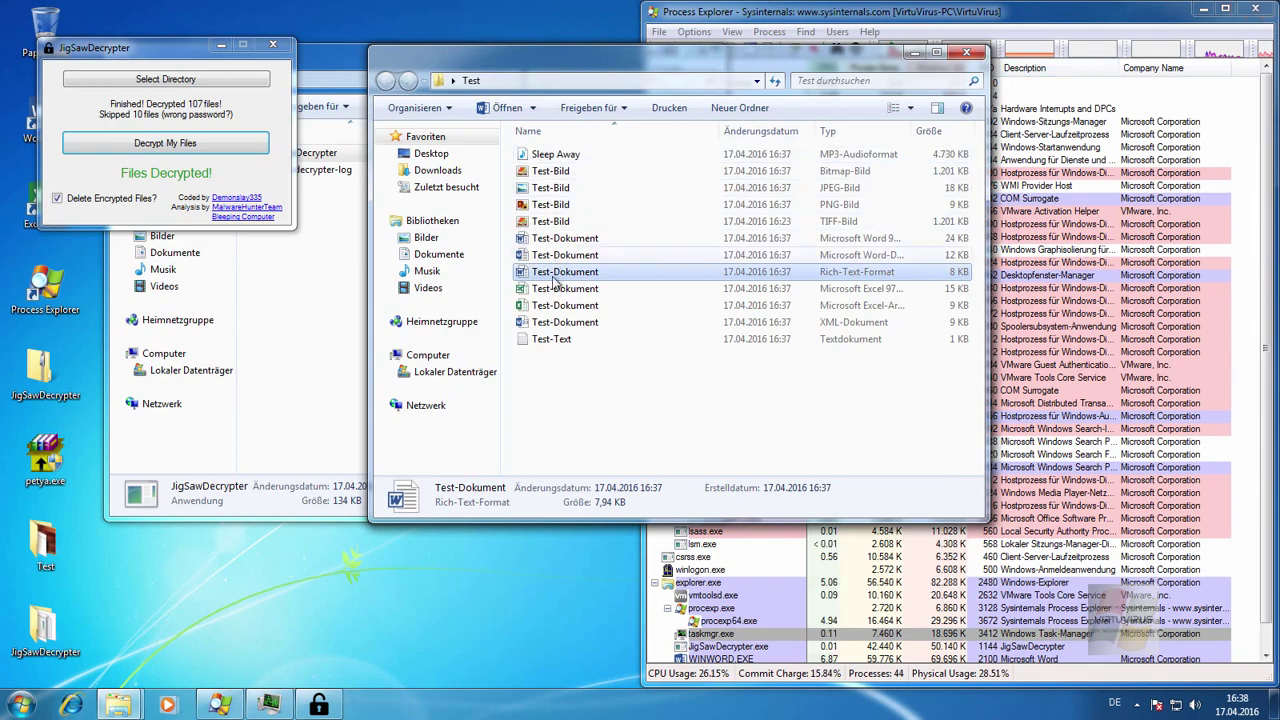
Open and close the decrypted .xls and .xlsx versions of Test-Dokument in Excel to check them.
double_click(565, 288)
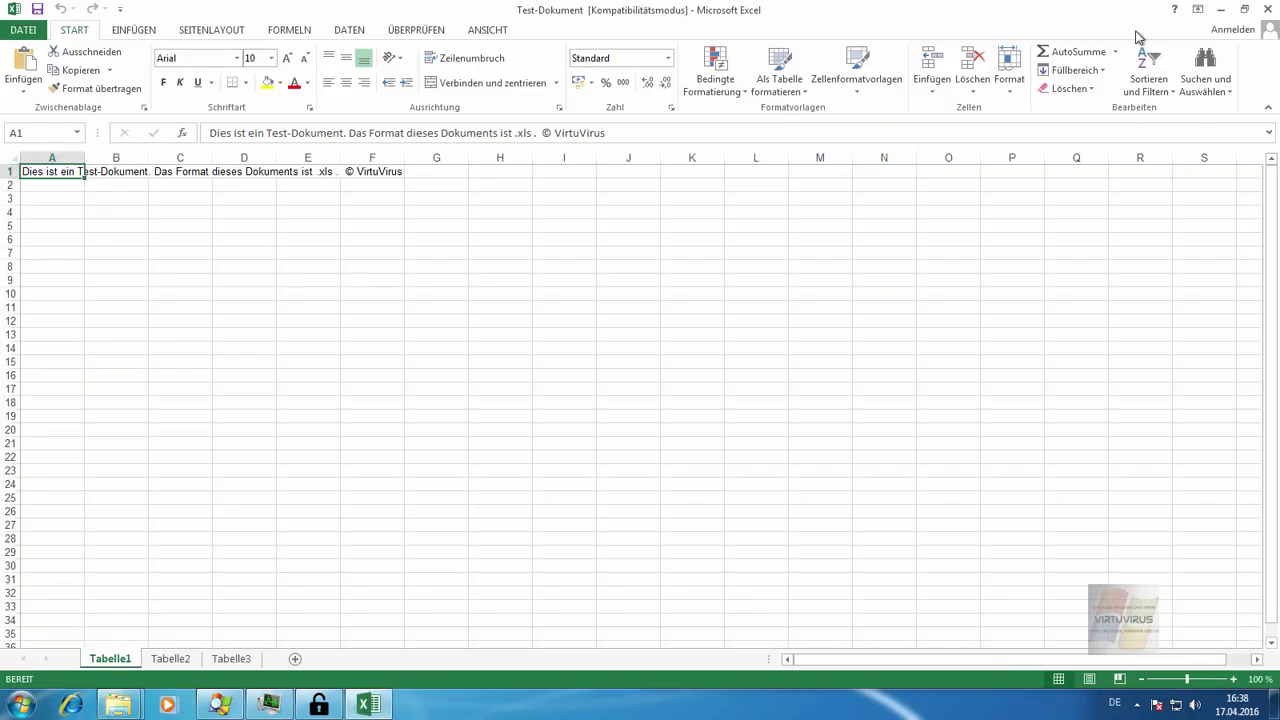
left_click(1268, 8)
double_click(597, 304)
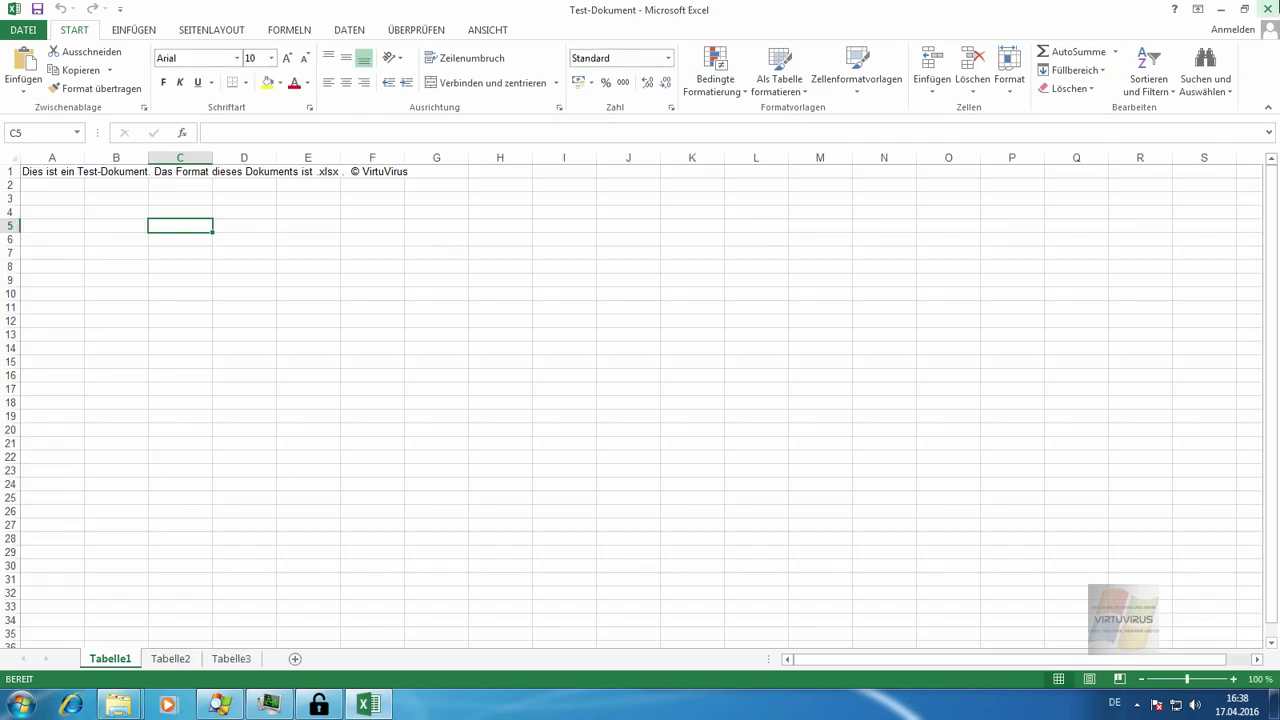
left_click(1268, 8)
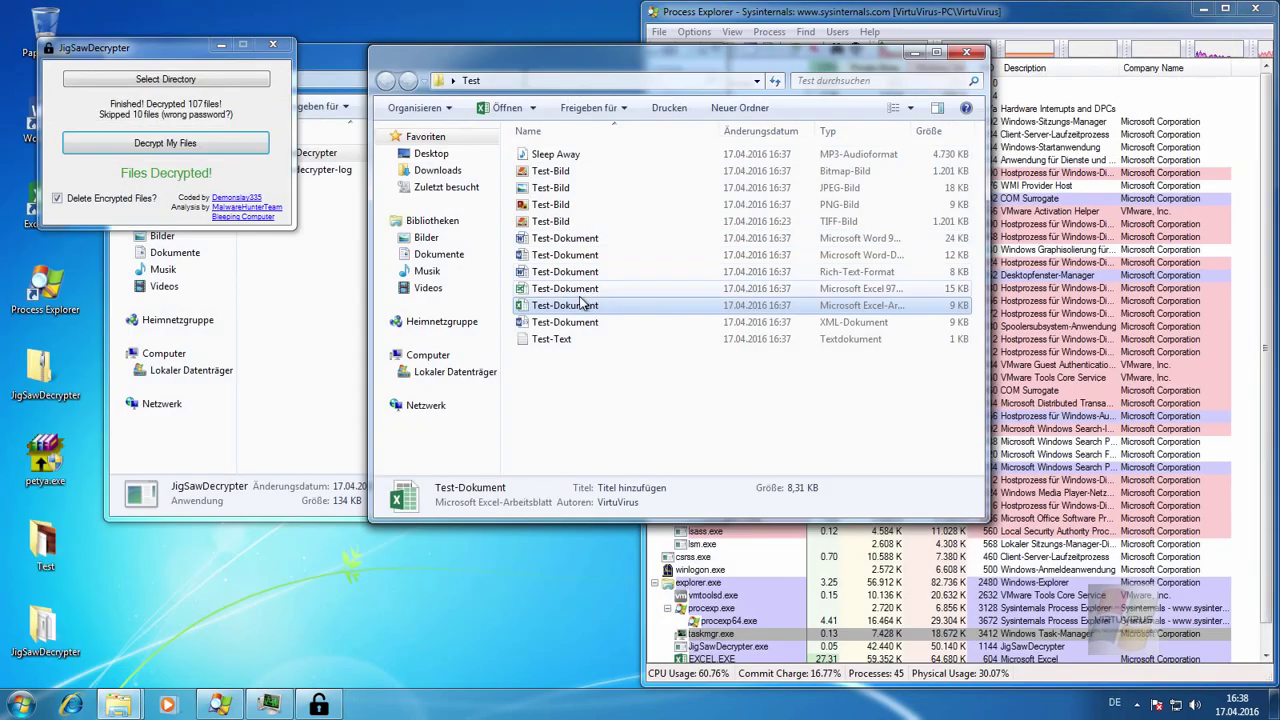
Check the decrypted XML version of Test-Dokument and the Test-Text file by opening and closing each one.
left_click(568, 322)
key("Return")
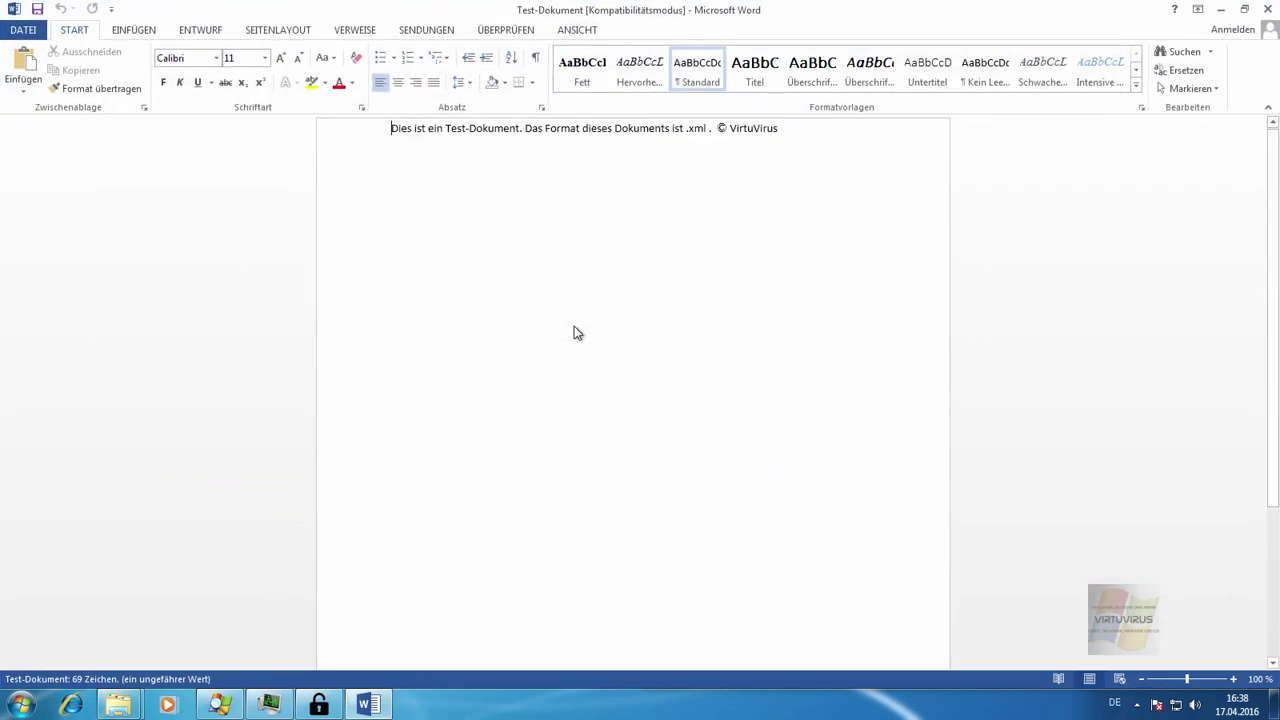
key("alt+F4")
key("Down")
key("Return")
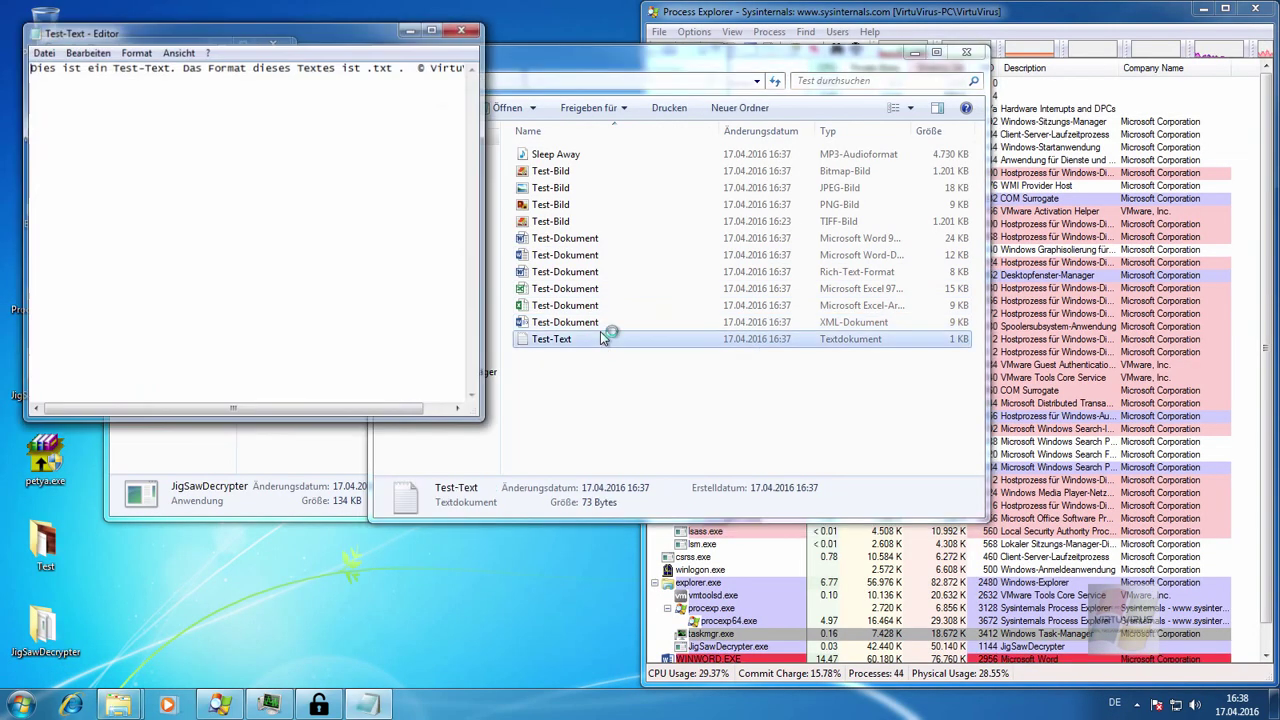
left_click(463, 30)
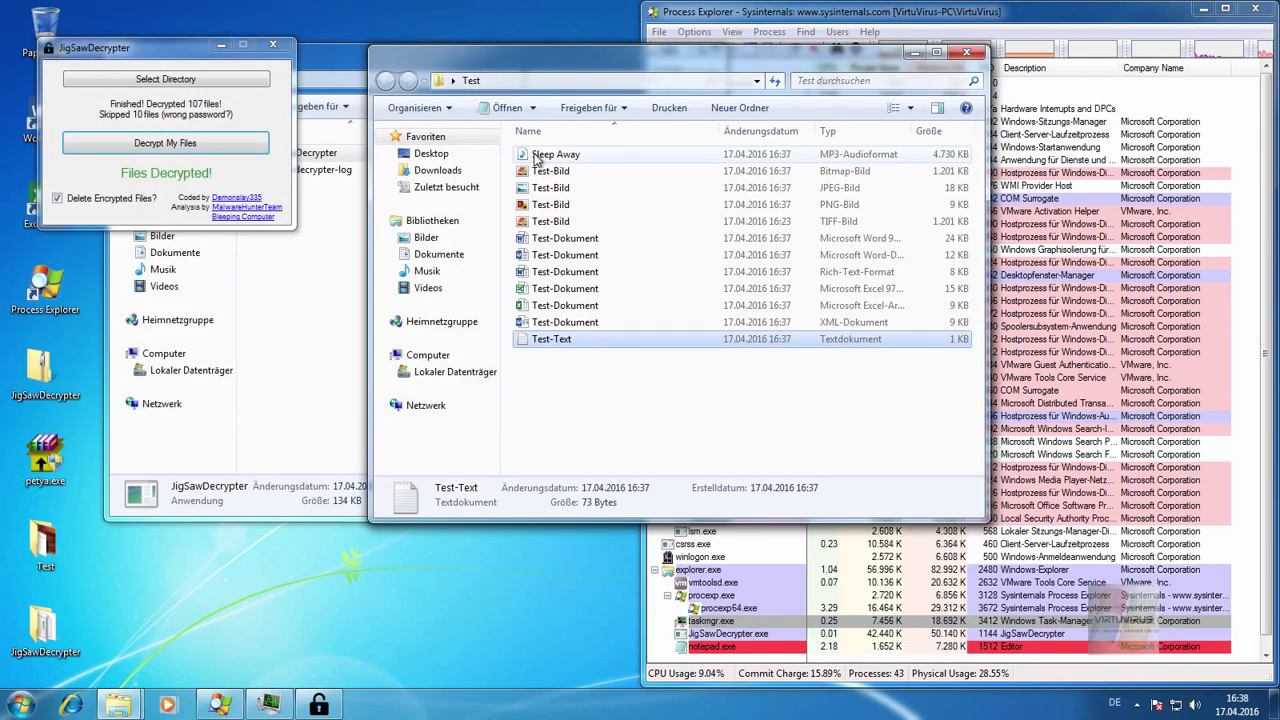
Play the decrypted Sleep Away MP3 file briefly to check it, closing the player at the end.
left_click(535, 156)
double_click(535, 157)
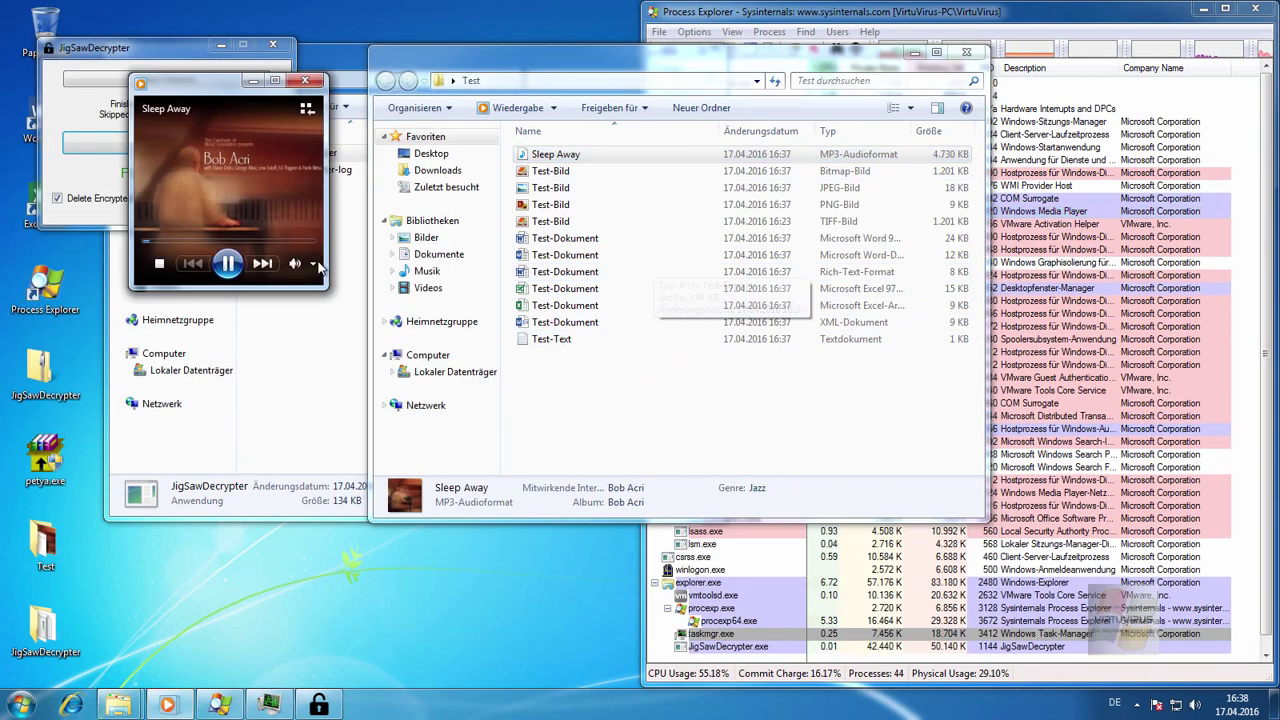
left_click(305, 81)
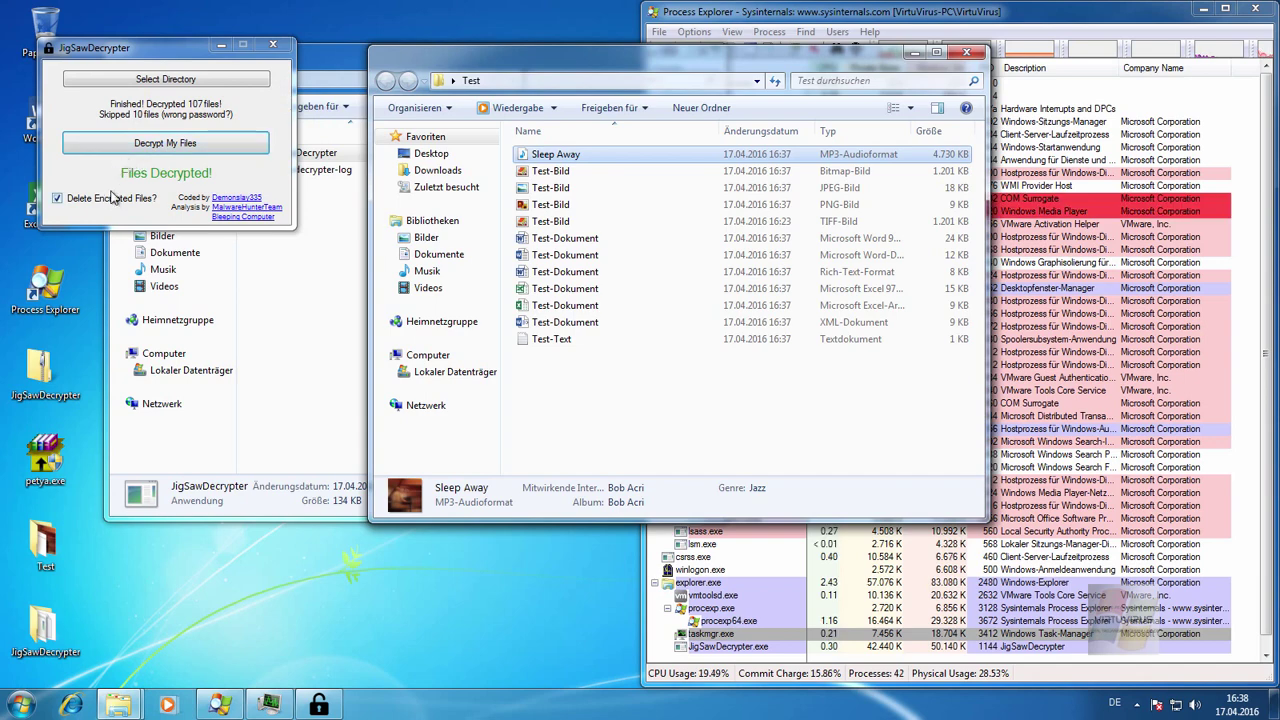
Close the JigSawDecrypter application along with the Test and JigSawDecrypter folder windows.
left_click(276, 47)
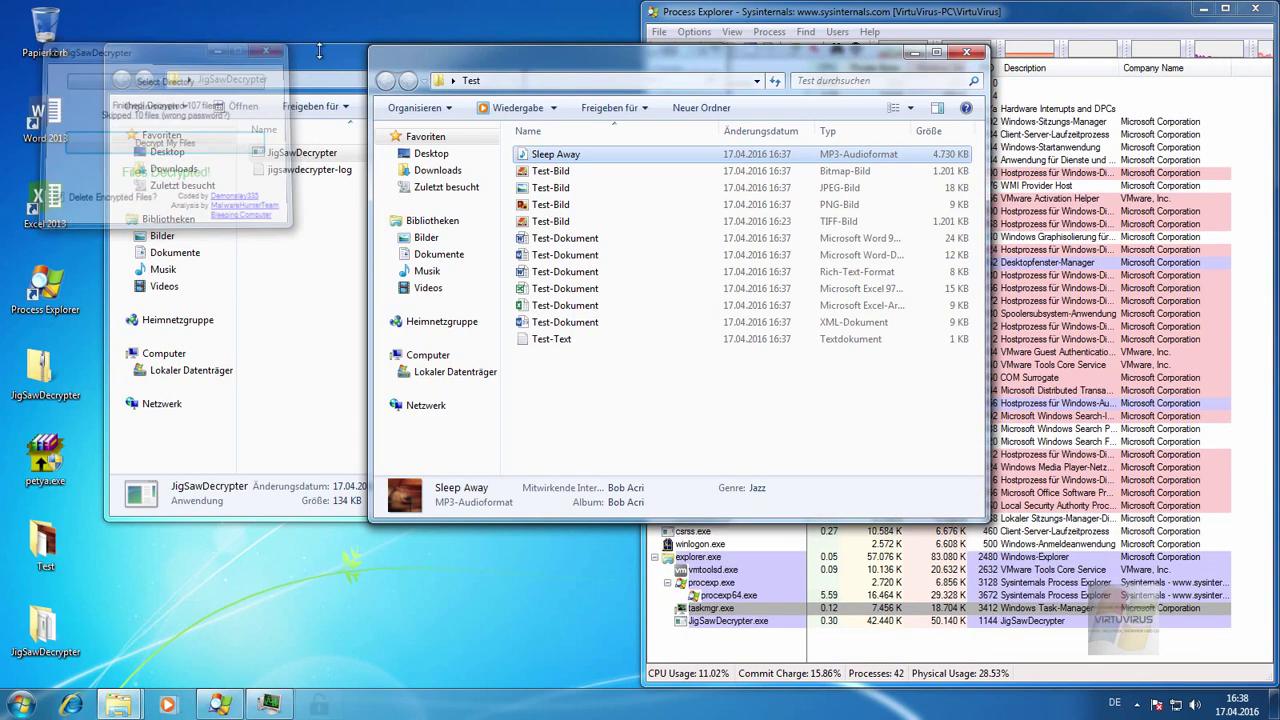
left_click(966, 52)
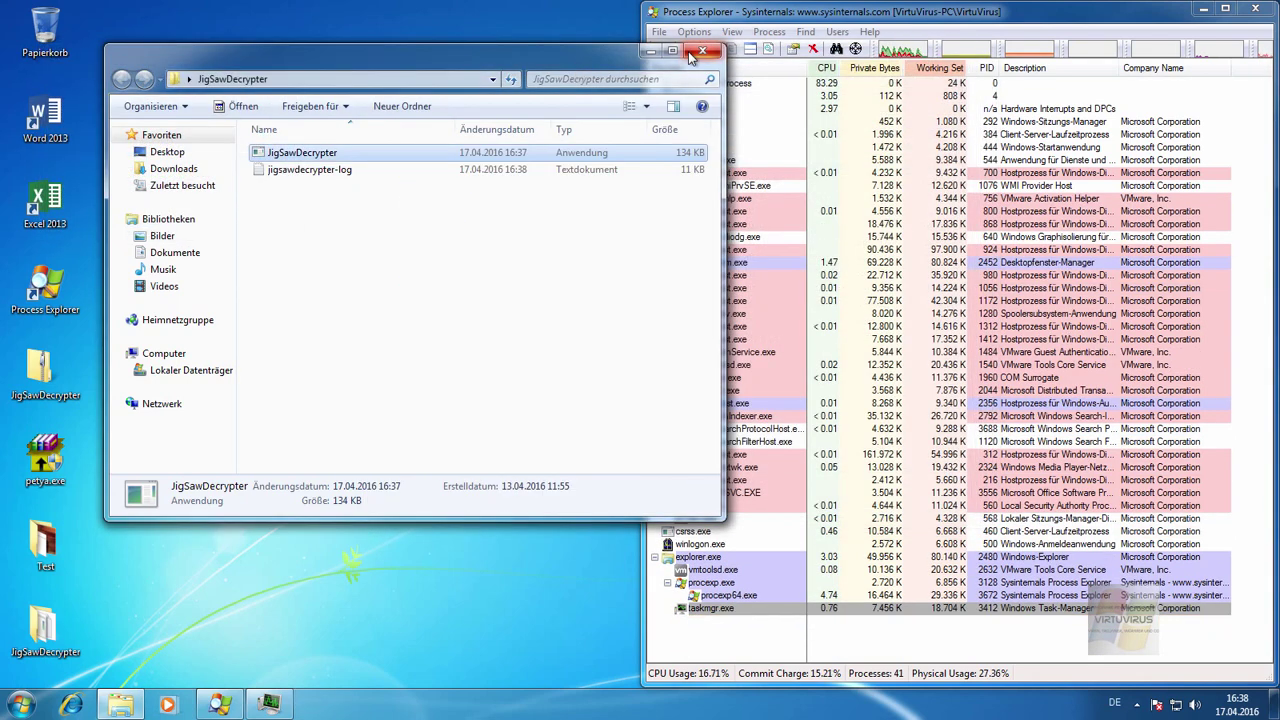
left_click(650, 51)
Switch to the Registry Editor by running regedit.exe and allowing it in User Account Control.
left_click(5, 709)
type("regedit.exe")
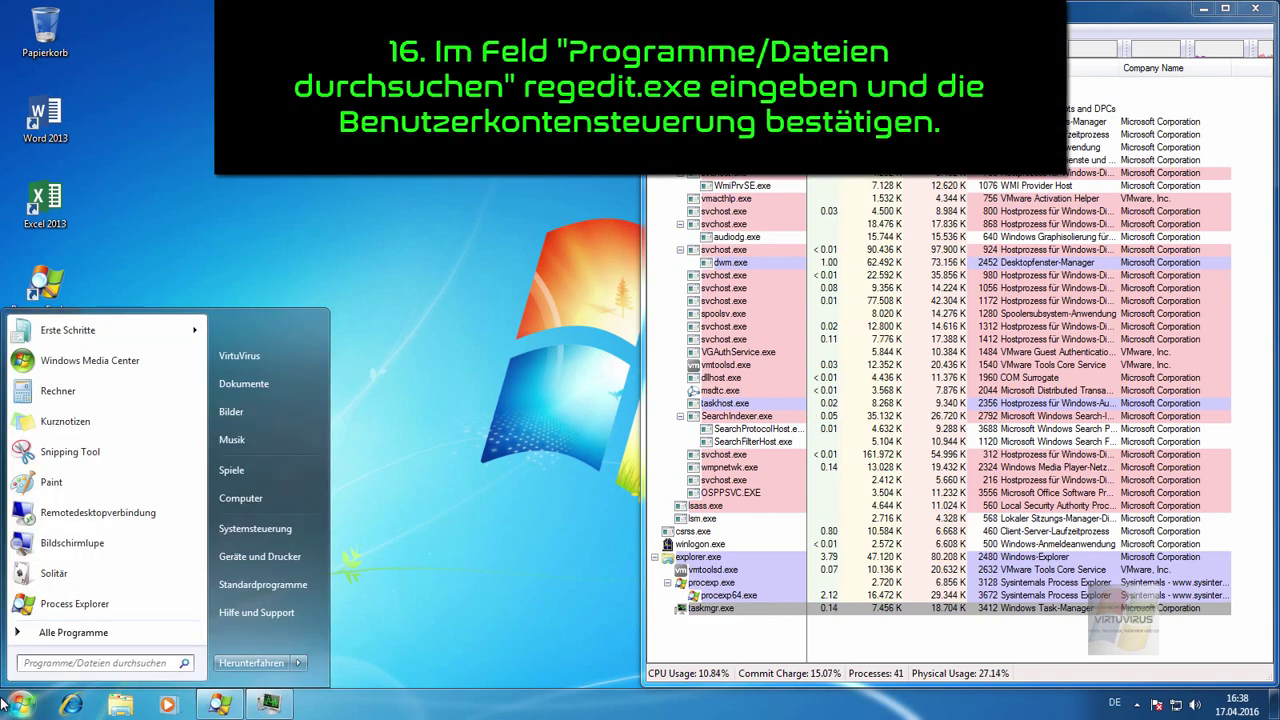
key("Return")
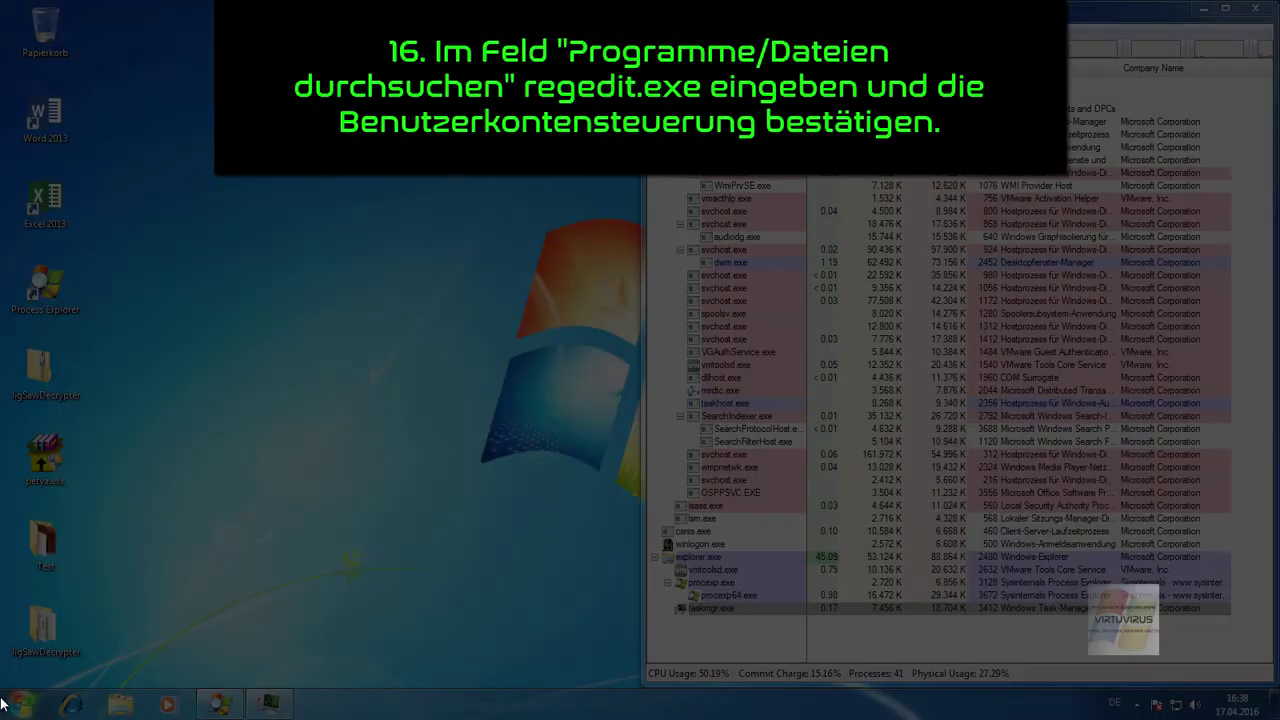
left_click(243, 522)
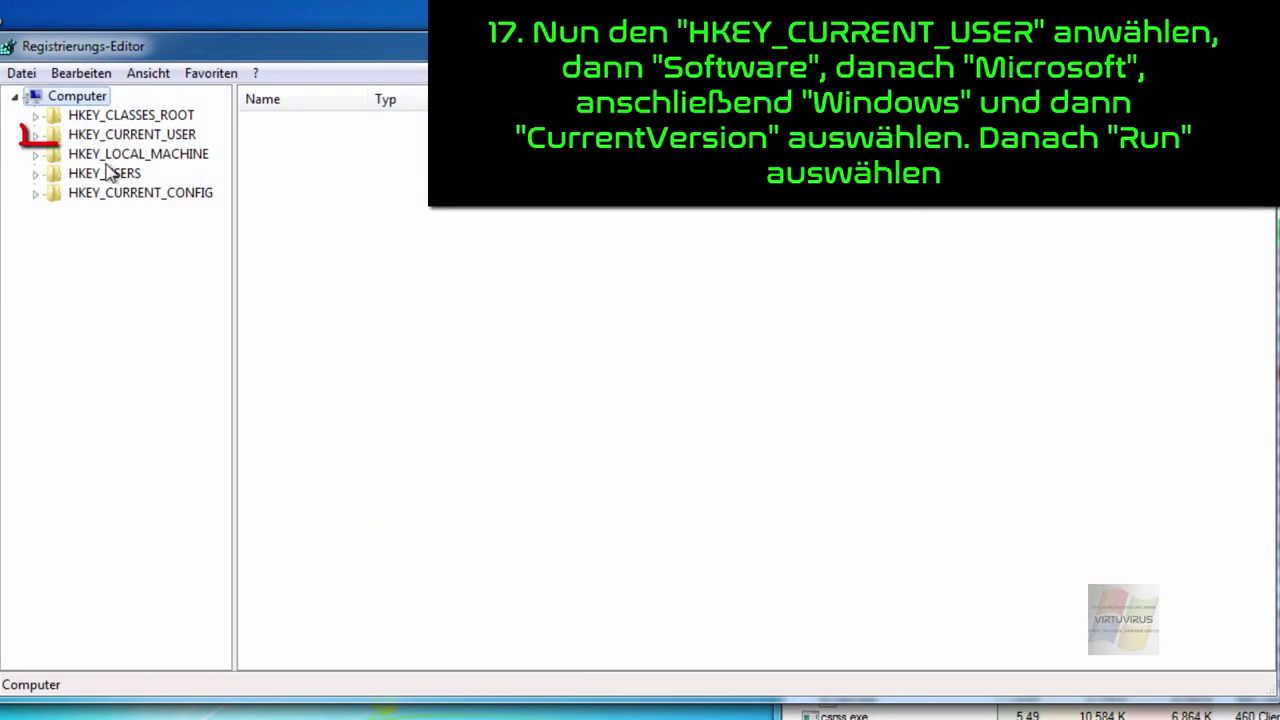
Navigate the registry to the key HKEY_CURRENT_USER\Software\Microsoft\Windows\CurrentVersion\Run.
left_click(35, 134)
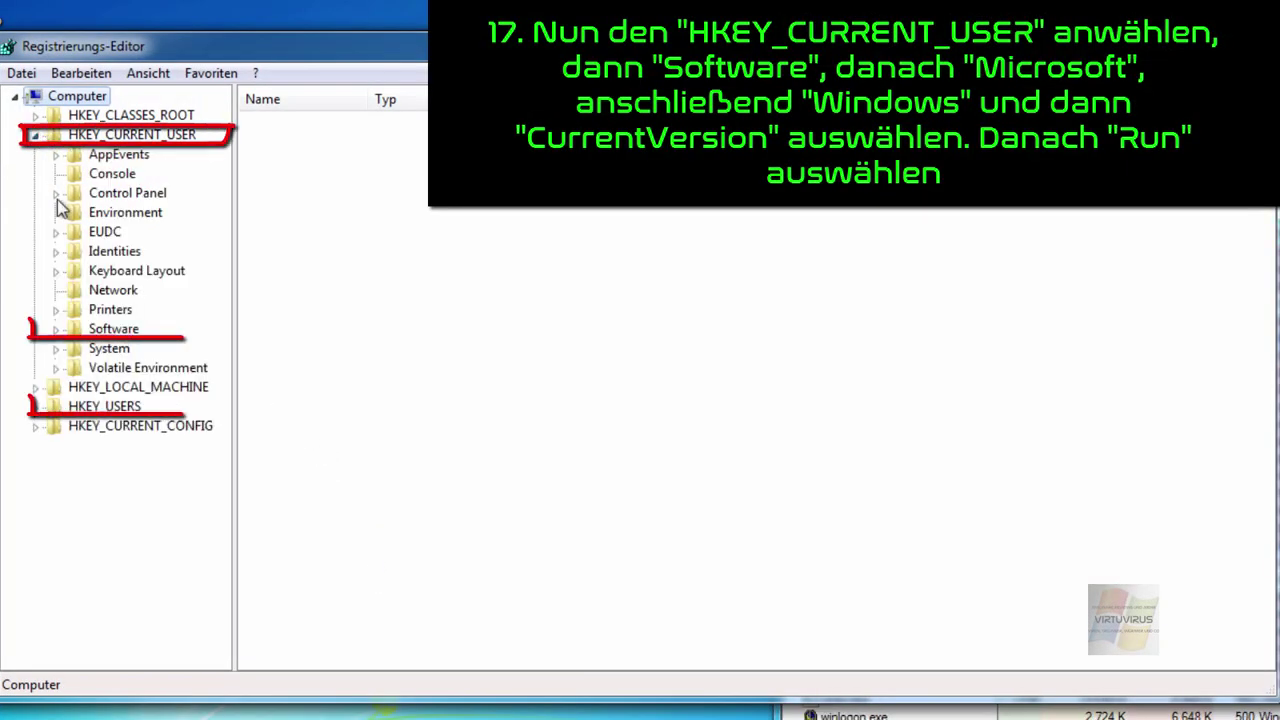
left_click(57, 329)
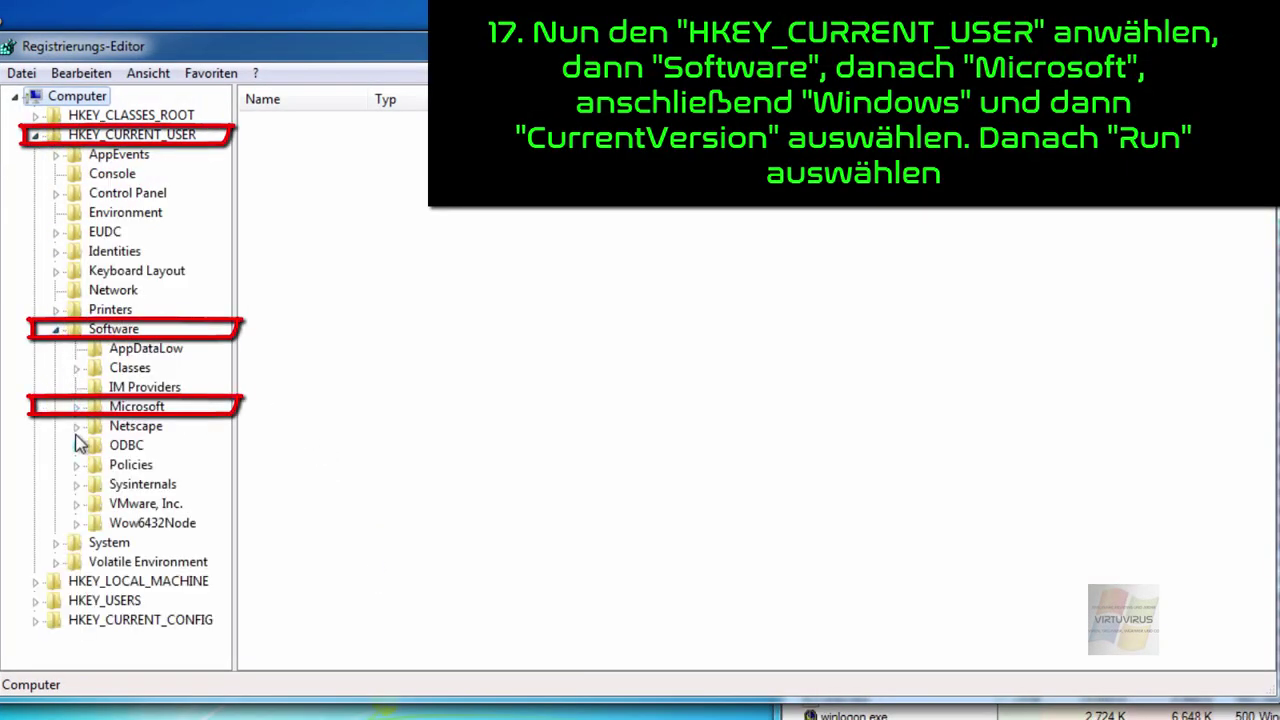
left_click(77, 407)
scroll(80, 430, "down", 9)
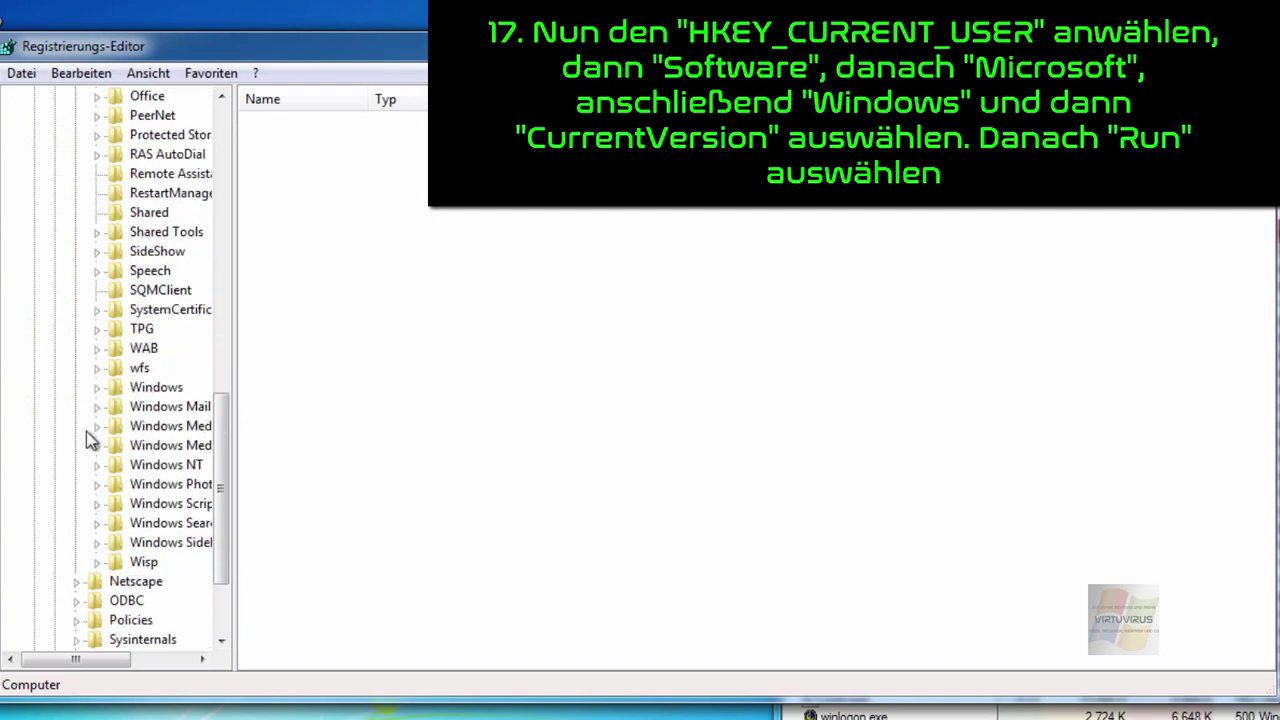
left_click(97, 387)
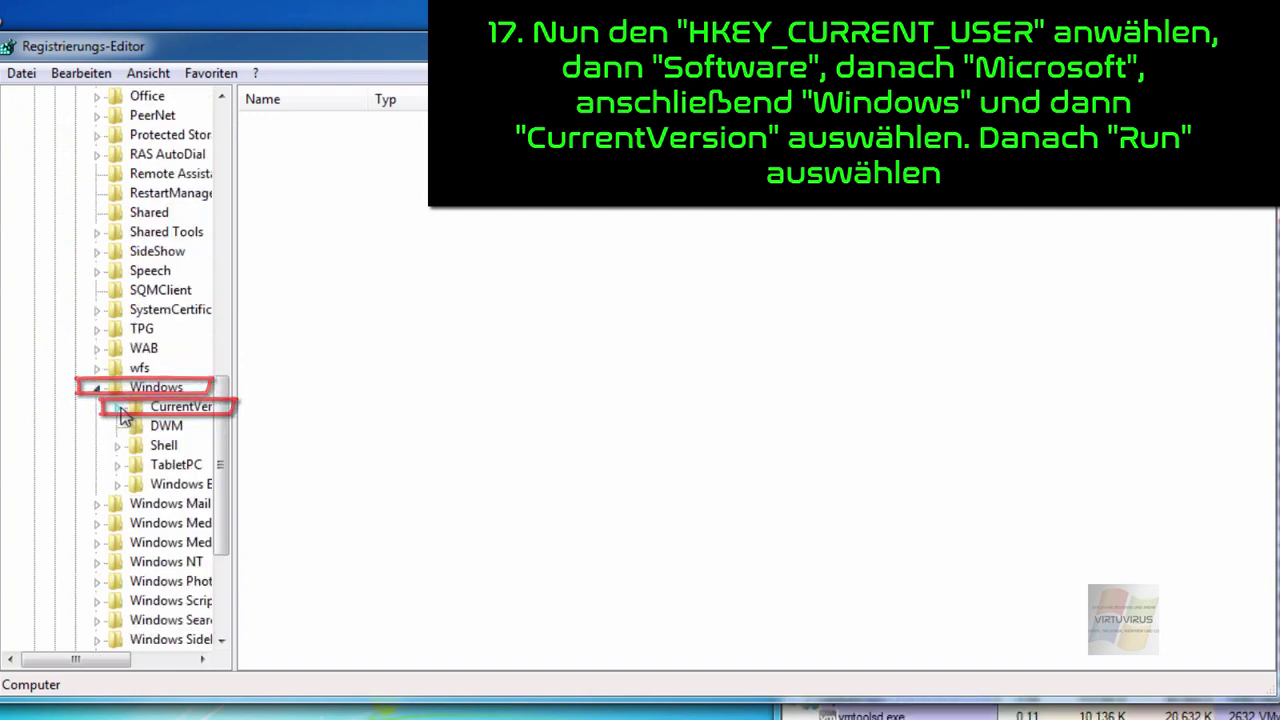
left_click(119, 408)
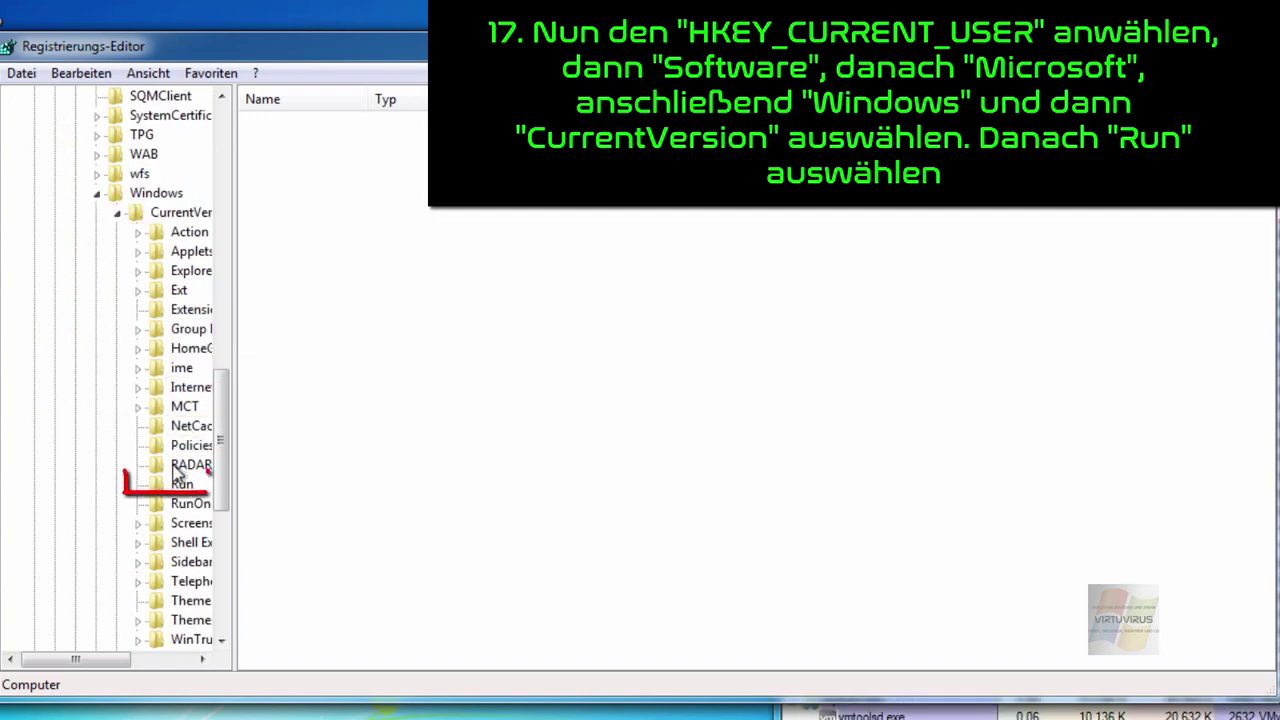
left_click(181, 484)
Delete the firefox.exe value from the Run key and confirm its permanent removal.
left_click(288, 144)
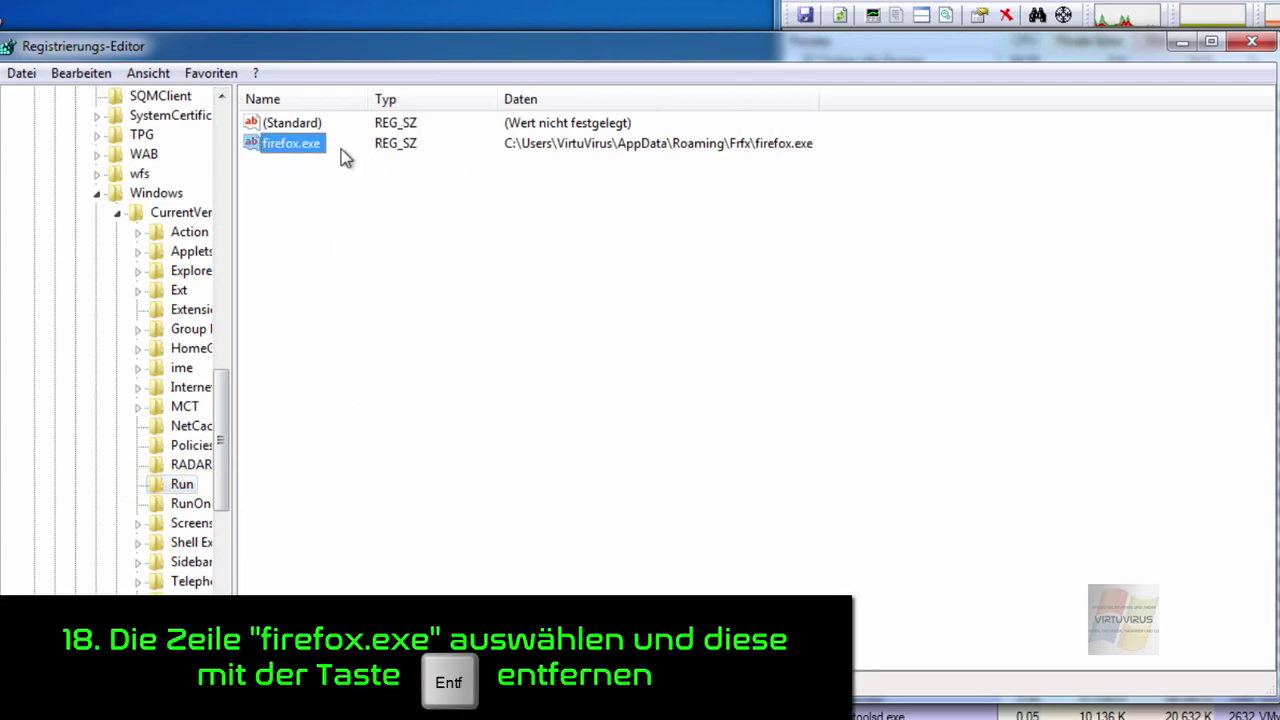
key("Delete")
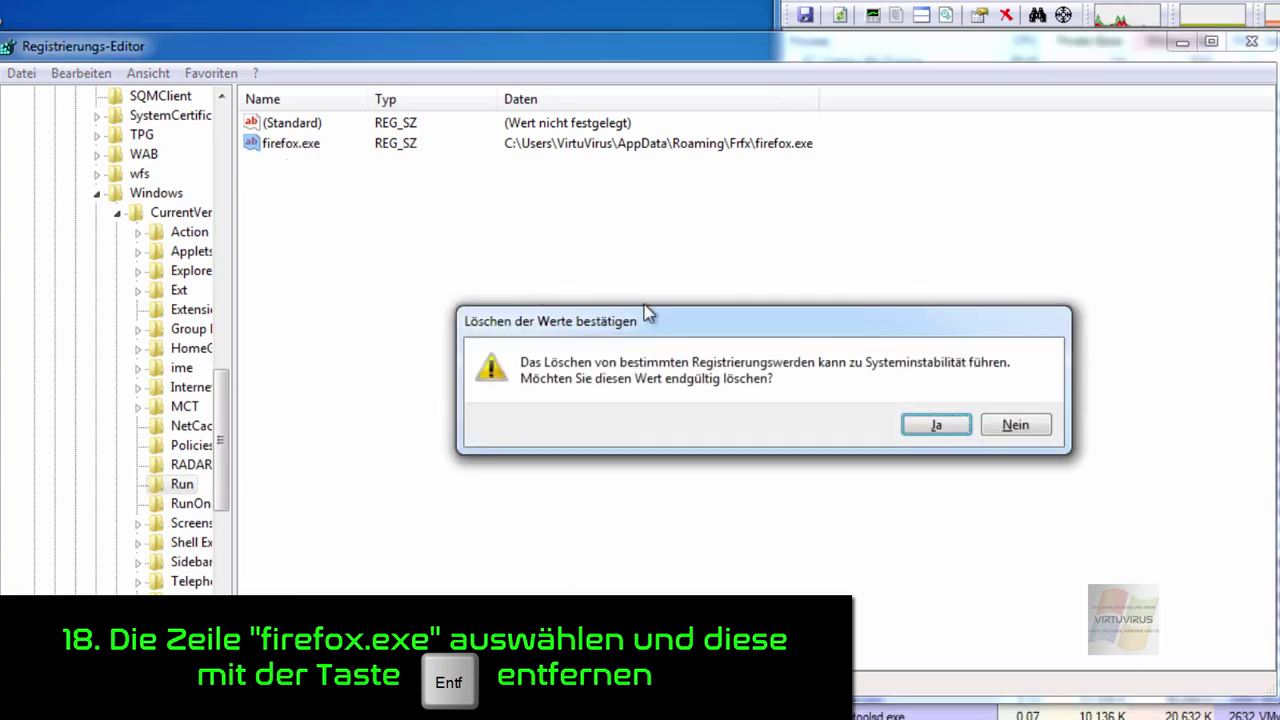
left_click(920, 427)
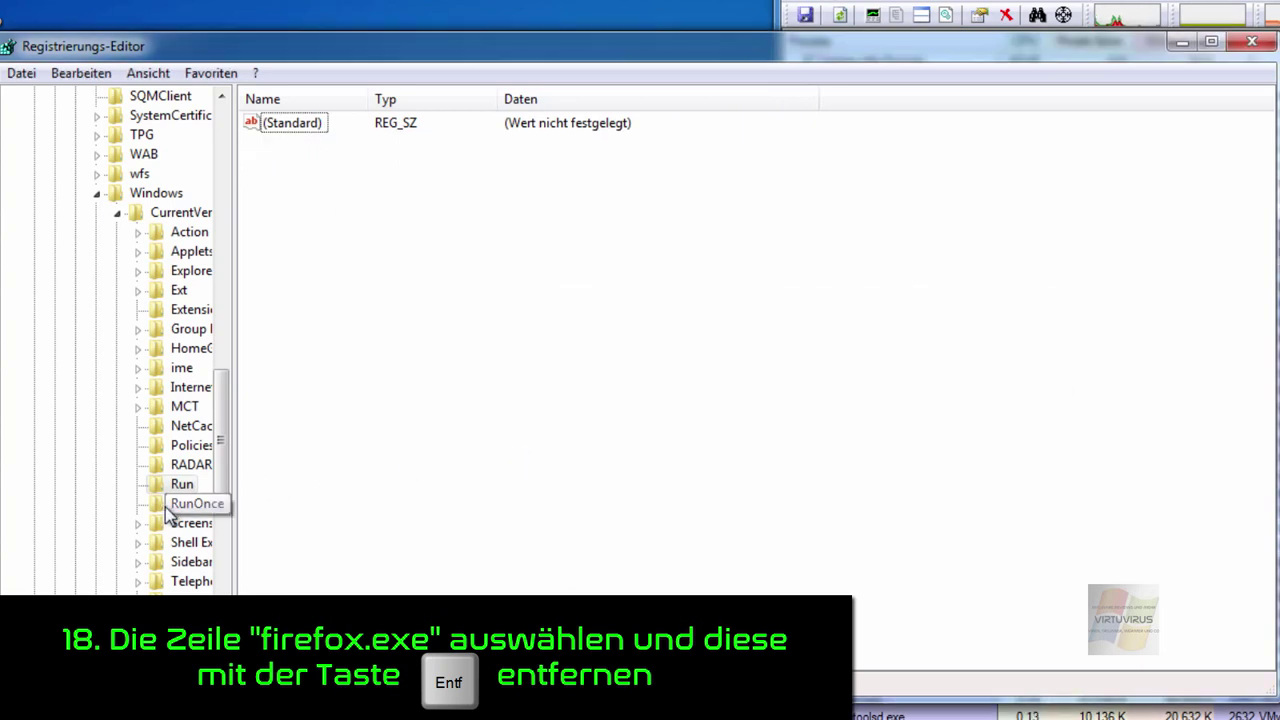